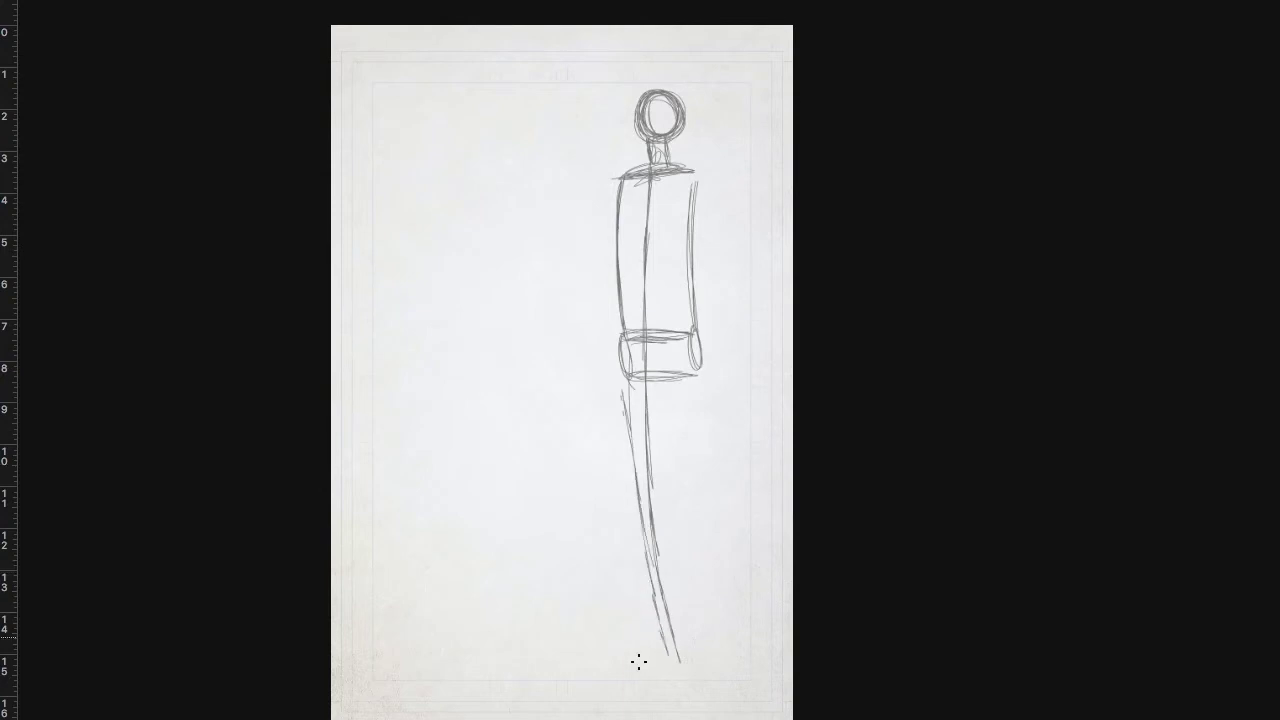
# Rough in the standing figure's legs from the pelvis to the ankles and sketch the foot pointing right
pyautogui.moveTo(656, 440); pyautogui.dragTo(652, 586)
pyautogui.moveTo(660, 392); pyautogui.dragTo(649, 530)
pyautogui.moveTo(664, 390); pyautogui.dragTo(664, 460)
pyautogui.moveTo(683, 378)
pyautogui.mouseDown()
pyautogui.moveTo(682, 530)
pyautogui.moveTo(698, 600)
pyautogui.mouseUp()
pyautogui.moveTo(689, 537); pyautogui.dragTo(702, 644)
pyautogui.moveTo(702, 660); pyautogui.dragTo(740, 692)
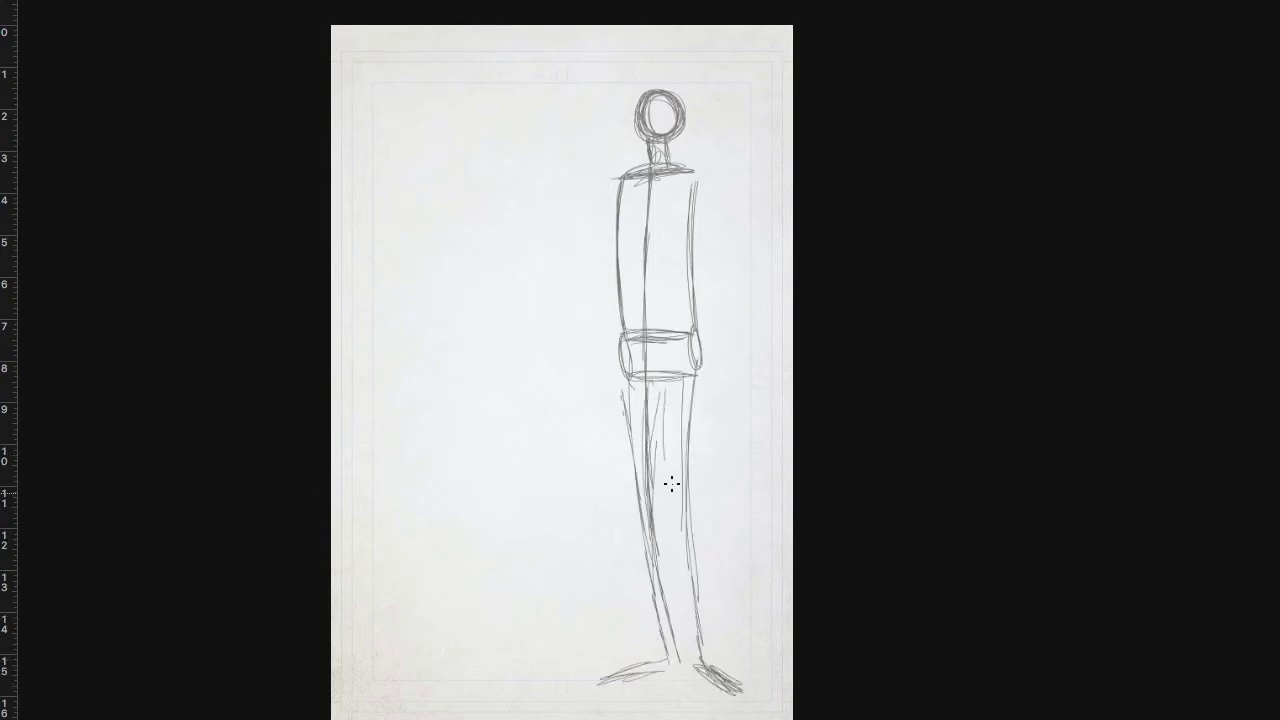
# Strengthen both side contours of the torso with overlapping pencil strokes from the shoulders to the hips
pyautogui.moveTo(620, 326); pyautogui.dragTo(622, 200)
pyautogui.moveTo(618, 344)
pyautogui.mouseDown()
pyautogui.moveTo(620, 177)
pyautogui.moveTo(618, 338)
pyautogui.mouseUp()
pyautogui.moveTo(692, 312); pyautogui.dragTo(694, 228)
pyautogui.moveTo(696, 172); pyautogui.dragTo(688, 380)
pyautogui.moveTo(696, 191); pyautogui.dragTo(692, 266)
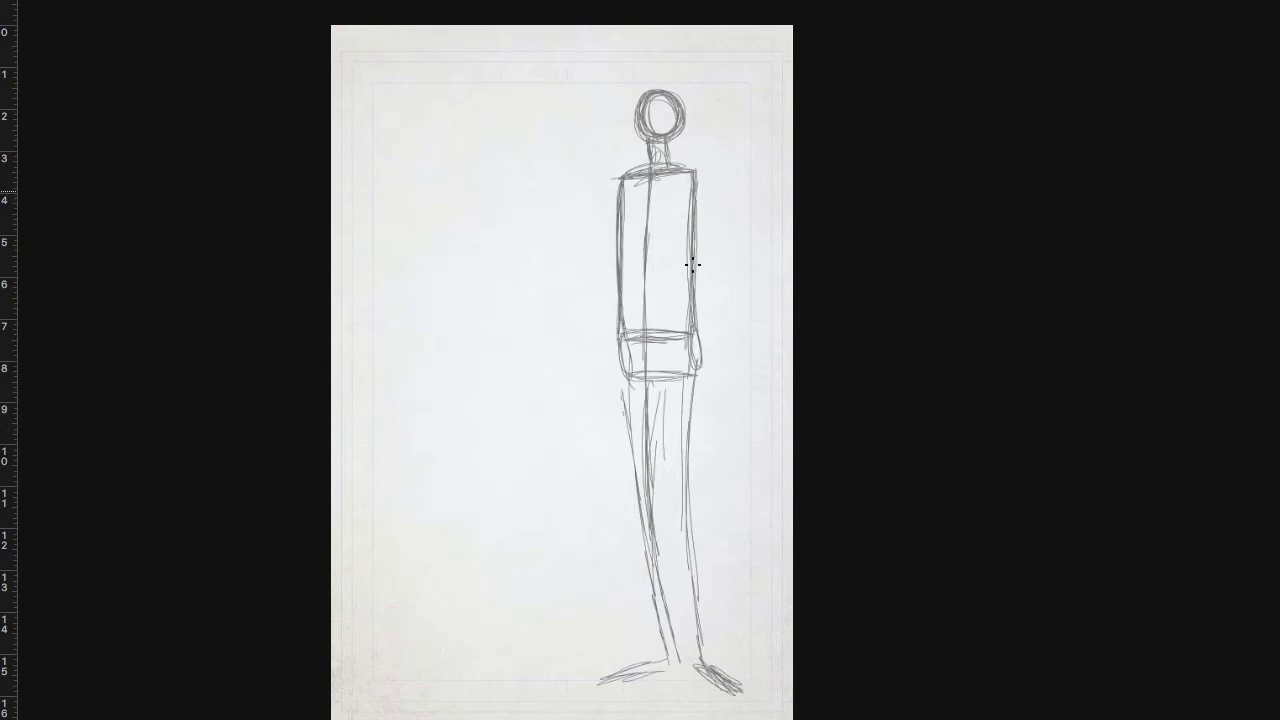
# Rework the left leg's contour down to the ankle, extend both feet lower, and lighten the left foot's old lines
pyautogui.moveTo(620, 314)
pyautogui.mouseDown()
pyautogui.moveTo(628, 181)
pyautogui.moveTo(623, 451)
pyautogui.moveTo(674, 664)
pyautogui.mouseUp()
pyautogui.moveTo(640, 510)
pyautogui.mouseDown()
pyautogui.moveTo(640, 400)
pyautogui.moveTo(690, 645)
pyautogui.moveTo(630, 690)
pyautogui.moveTo(641, 701)
pyautogui.mouseUp()
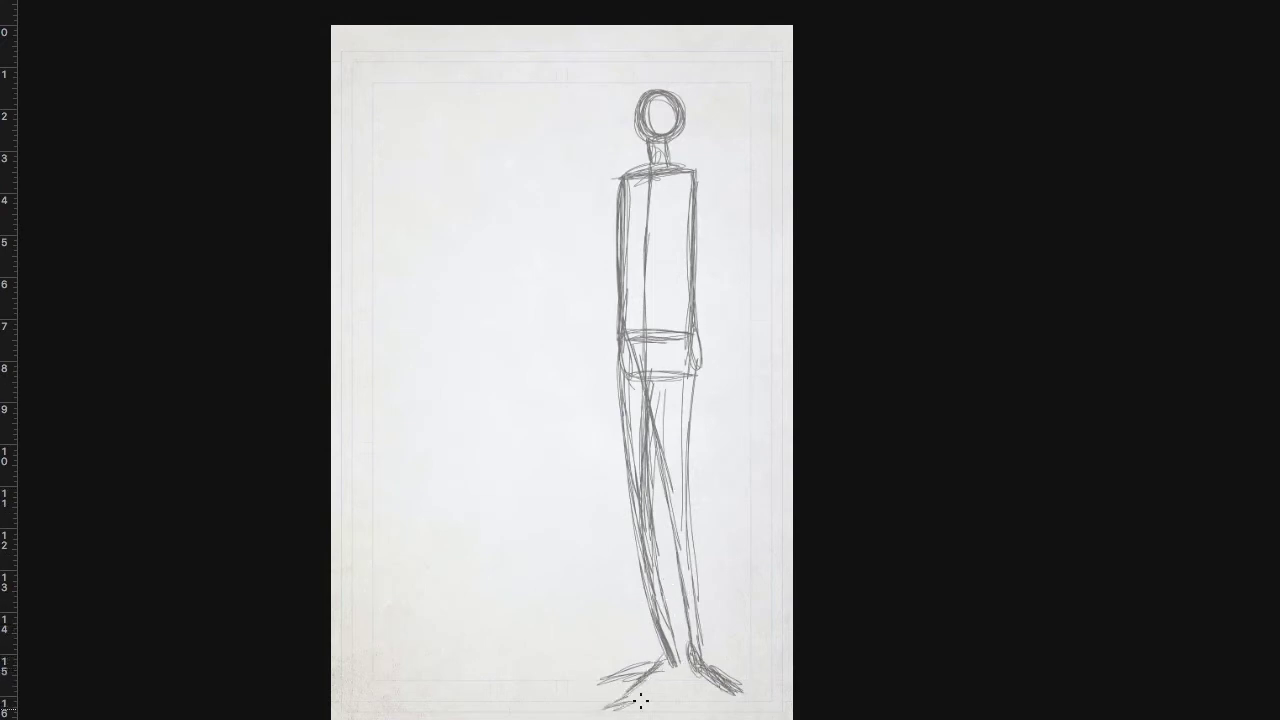
pyautogui.moveTo(702, 660)
pyautogui.mouseDown()
pyautogui.moveTo(730, 700)
pyautogui.moveTo(710, 708)
pyautogui.moveTo(726, 710)
pyautogui.mouseUp()
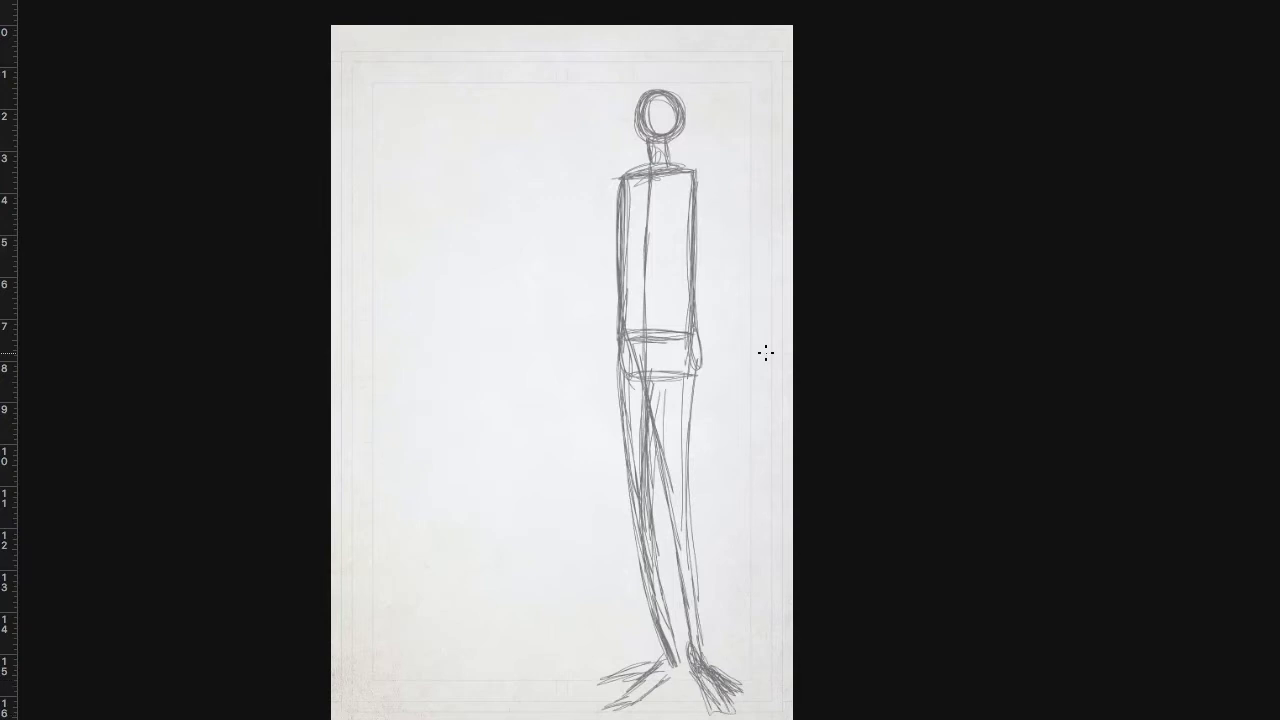
pyautogui.moveTo(614, 660)
pyautogui.mouseDown()
pyautogui.moveTo(609, 651)
pyautogui.moveTo(614, 662)
pyautogui.mouseUp()
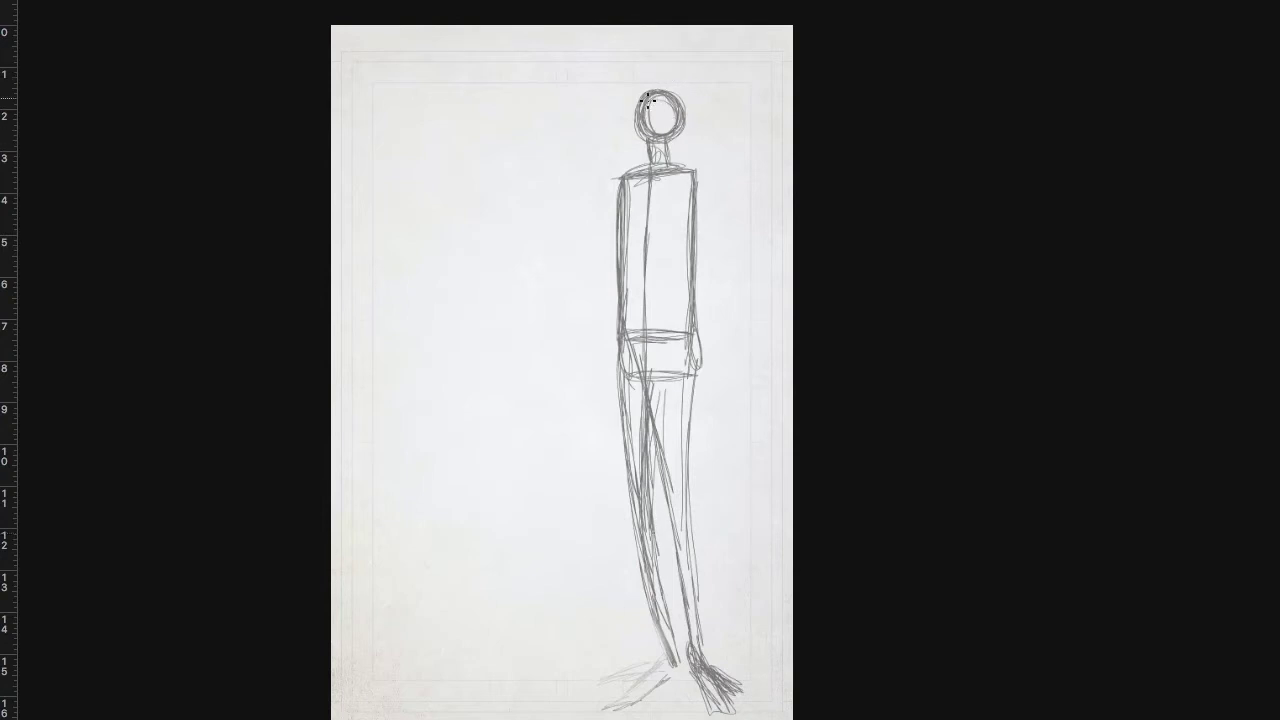
# Build up the head shape with a higher cranium, reinforce the torso sides, and mark the V-shaped pelvis
pyautogui.moveTo(648, 100)
pyautogui.mouseDown()
pyautogui.moveTo(668, 138)
pyautogui.moveTo(636, 104)
pyautogui.moveTo(637, 131)
pyautogui.moveTo(658, 112)
pyautogui.mouseUp()
pyautogui.moveTo(622, 178)
pyautogui.mouseDown()
pyautogui.moveTo(626, 232)
pyautogui.moveTo(621, 217)
pyautogui.mouseUp()
pyautogui.moveTo(699, 172)
pyautogui.mouseDown()
pyautogui.moveTo(686, 223)
pyautogui.moveTo(692, 342)
pyautogui.mouseUp()
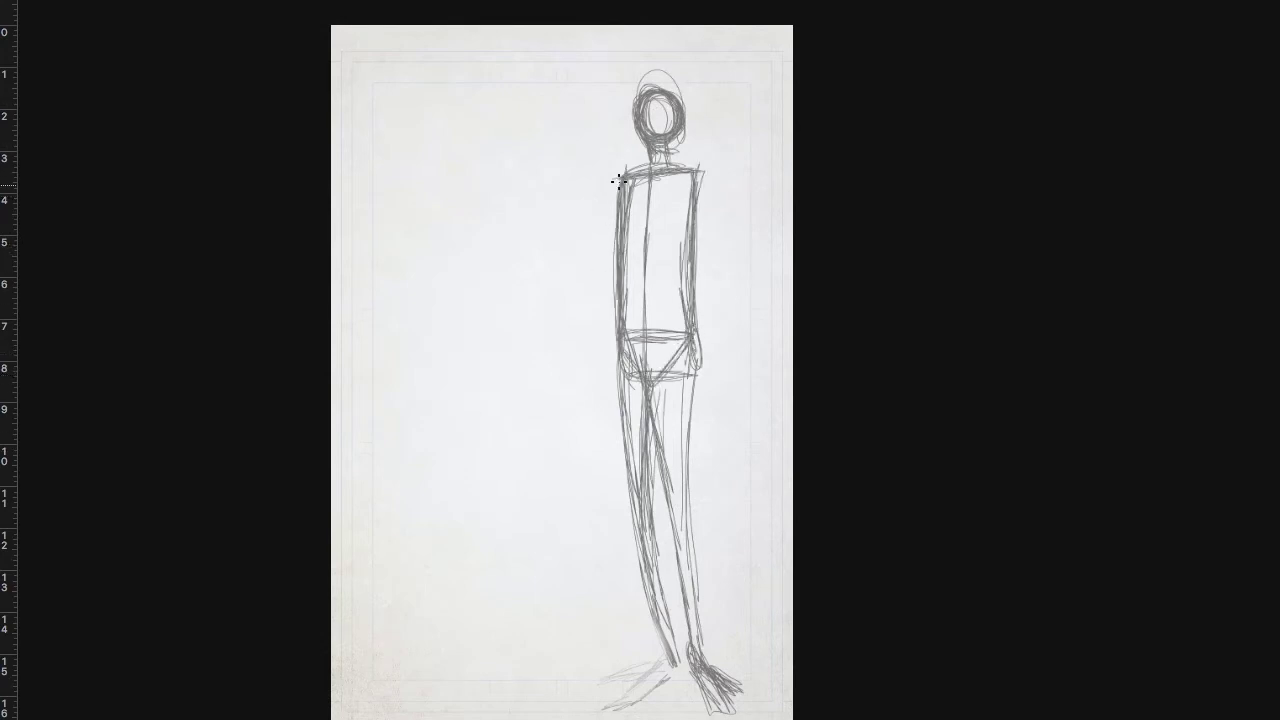
# Sketch both hanging arms with spread hands and block in the body with shoulder, waist, elbow and knee construction lines
pyautogui.moveTo(619, 181); pyautogui.dragTo(595, 436)
pyautogui.moveTo(698, 176); pyautogui.dragTo(724, 392)
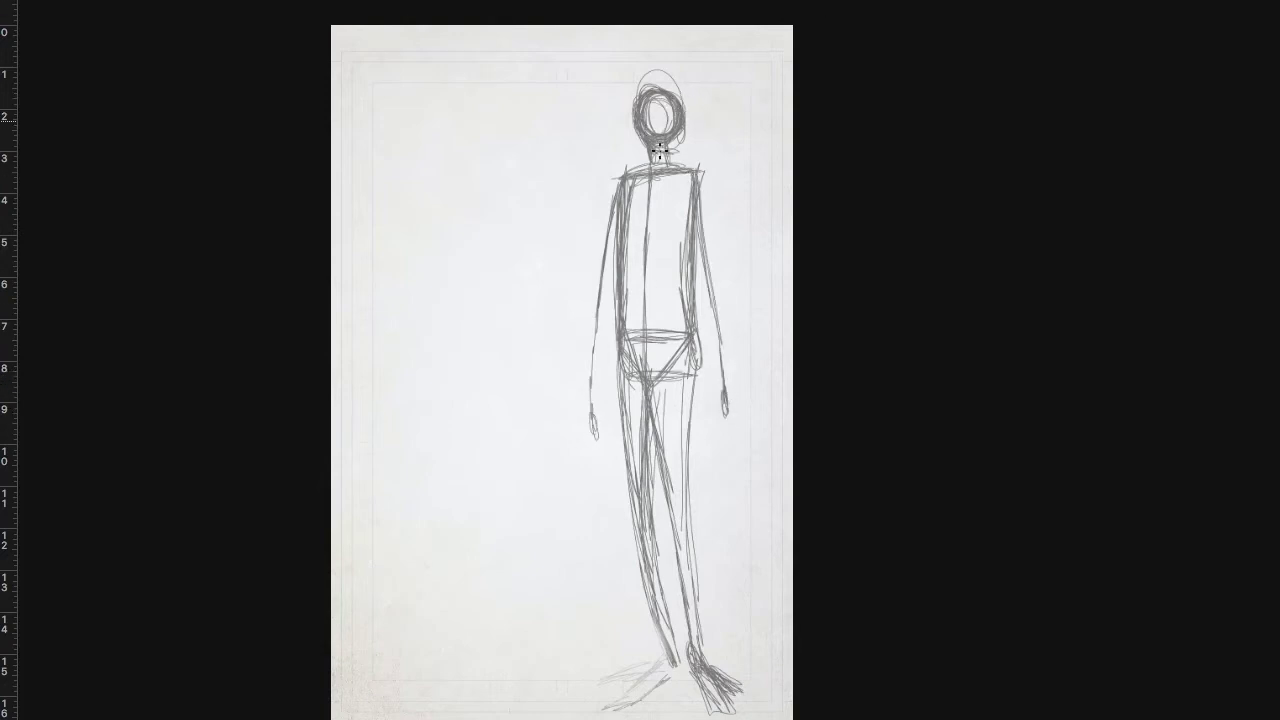
pyautogui.moveTo(673, 237); pyautogui.dragTo(668, 242)
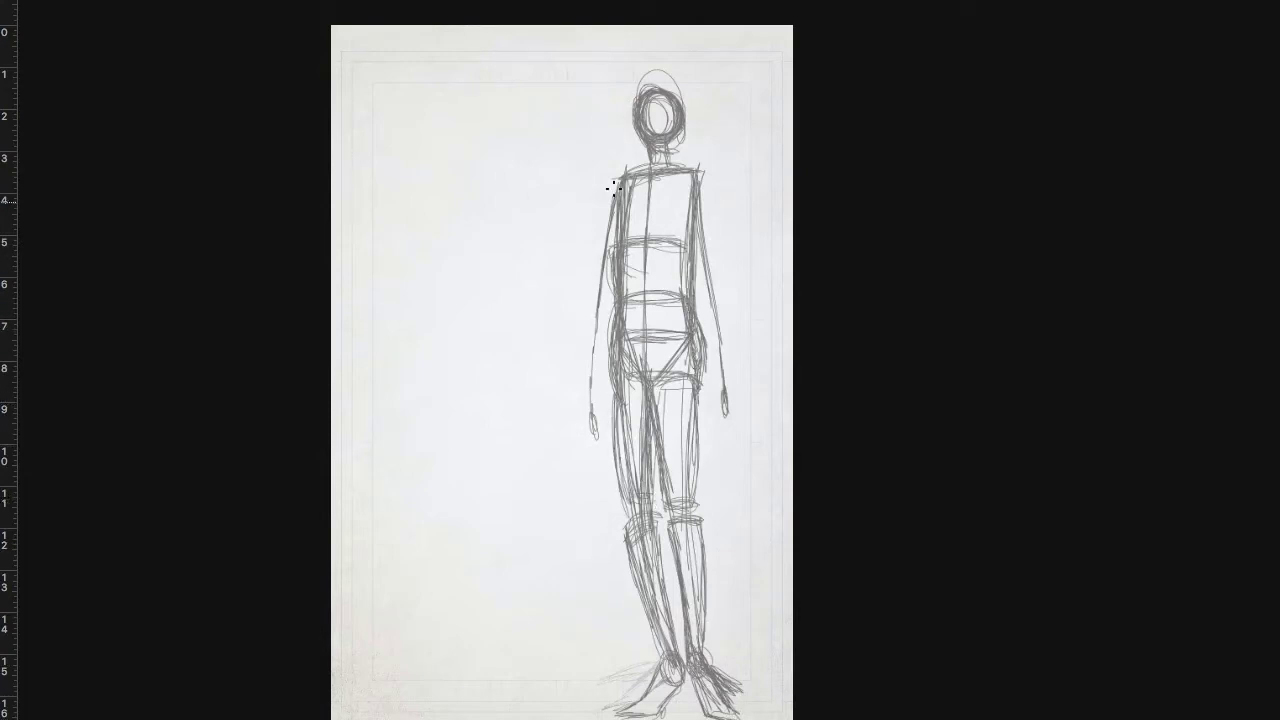
pyautogui.moveTo(618, 178)
pyautogui.mouseDown()
pyautogui.moveTo(606, 215)
pyautogui.moveTo(608, 200)
pyautogui.mouseUp()
pyautogui.moveTo(603, 254)
pyautogui.mouseDown()
pyautogui.moveTo(598, 276)
pyautogui.moveTo(608, 240)
pyautogui.moveTo(580, 406)
pyautogui.moveTo(605, 420)
pyautogui.mouseUp()
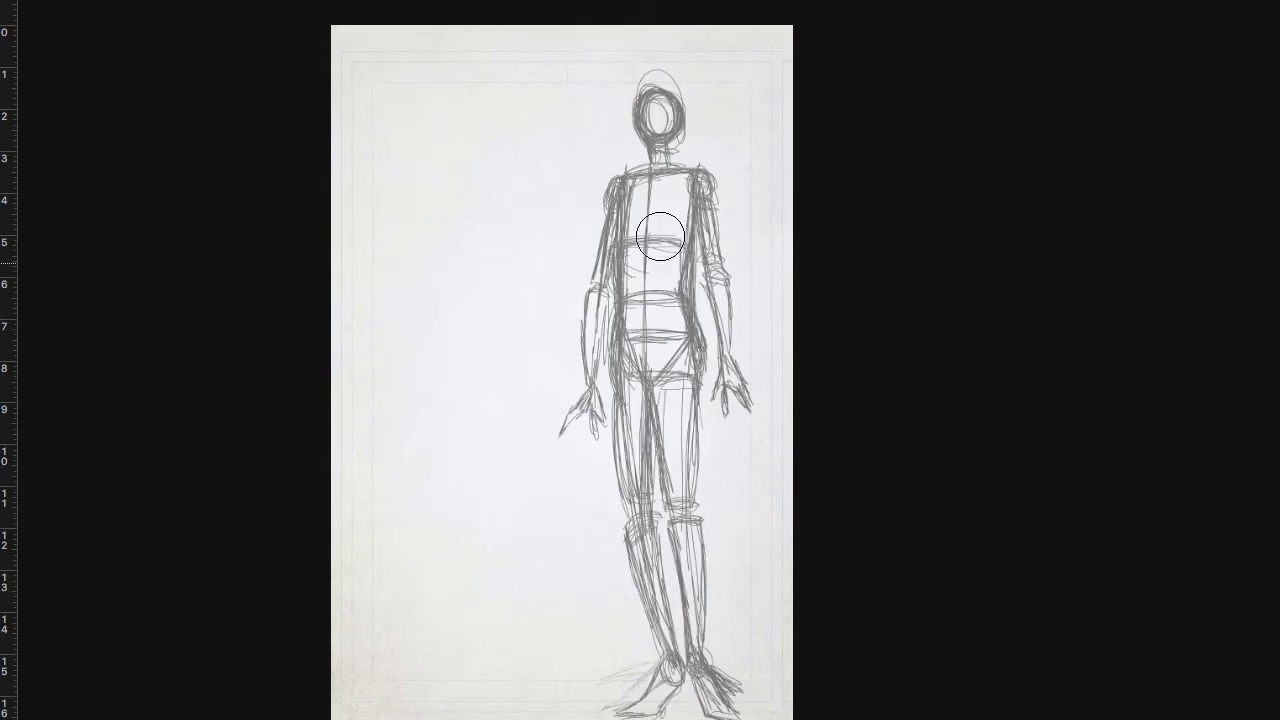
# Erase the excess lines between the torso and the right arm with a smaller eraser to narrow the waist
pyautogui.press('[')
pyautogui.press('[')
pyautogui.press('[')
pyautogui.moveTo(694, 264)
pyautogui.mouseDown()
pyautogui.moveTo(700, 316)
pyautogui.moveTo(700, 213)
pyautogui.moveTo(693, 222)
pyautogui.mouseUp()
# Redraw the figure's left hip and thigh contours with a fuller curve down to the knee
pyautogui.press('b')
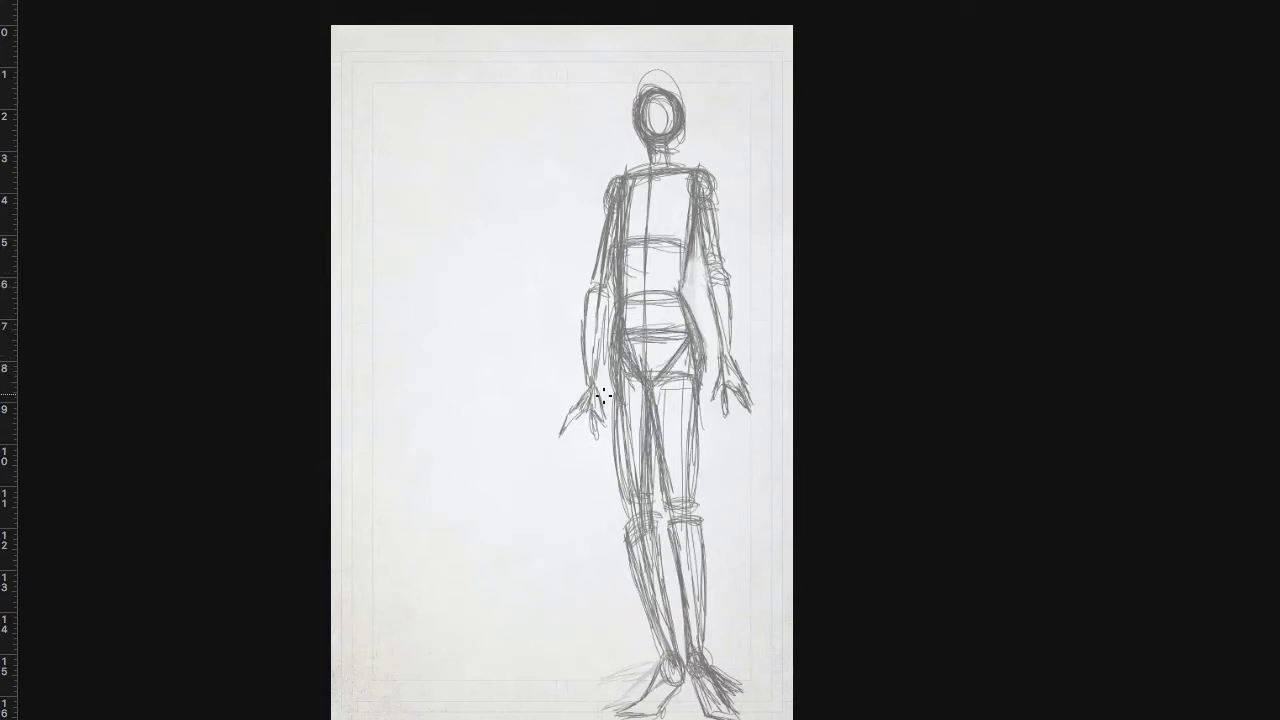
pyautogui.moveTo(606, 364); pyautogui.dragTo(630, 504)
pyautogui.moveTo(624, 384)
pyautogui.mouseDown()
pyautogui.moveTo(688, 378)
pyautogui.moveTo(636, 446)
pyautogui.moveTo(670, 480)
pyautogui.mouseUp()
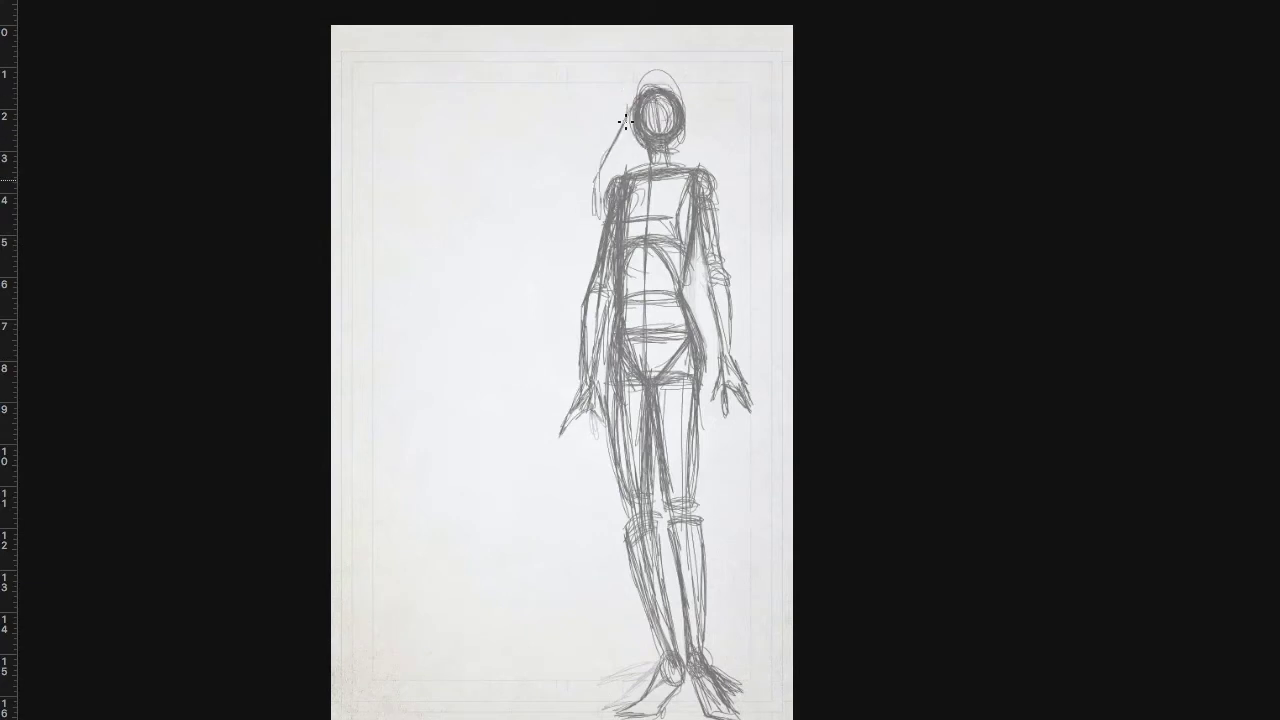
# Rough in the hair beside the head and a long garment silhouette hanging from the hands to knee level
pyautogui.moveTo(628, 102); pyautogui.dragTo(670, 84)
pyautogui.moveTo(596, 337)
pyautogui.mouseDown()
pyautogui.moveTo(563, 491)
pyautogui.moveTo(588, 530)
pyautogui.mouseUp()
pyautogui.moveTo(584, 408)
pyautogui.mouseDown()
pyautogui.moveTo(571, 534)
pyautogui.moveTo(730, 526)
pyautogui.mouseUp()
pyautogui.moveTo(736, 400)
pyautogui.mouseDown()
pyautogui.moveTo(738, 532)
pyautogui.moveTo(734, 444)
pyautogui.mouseUp()
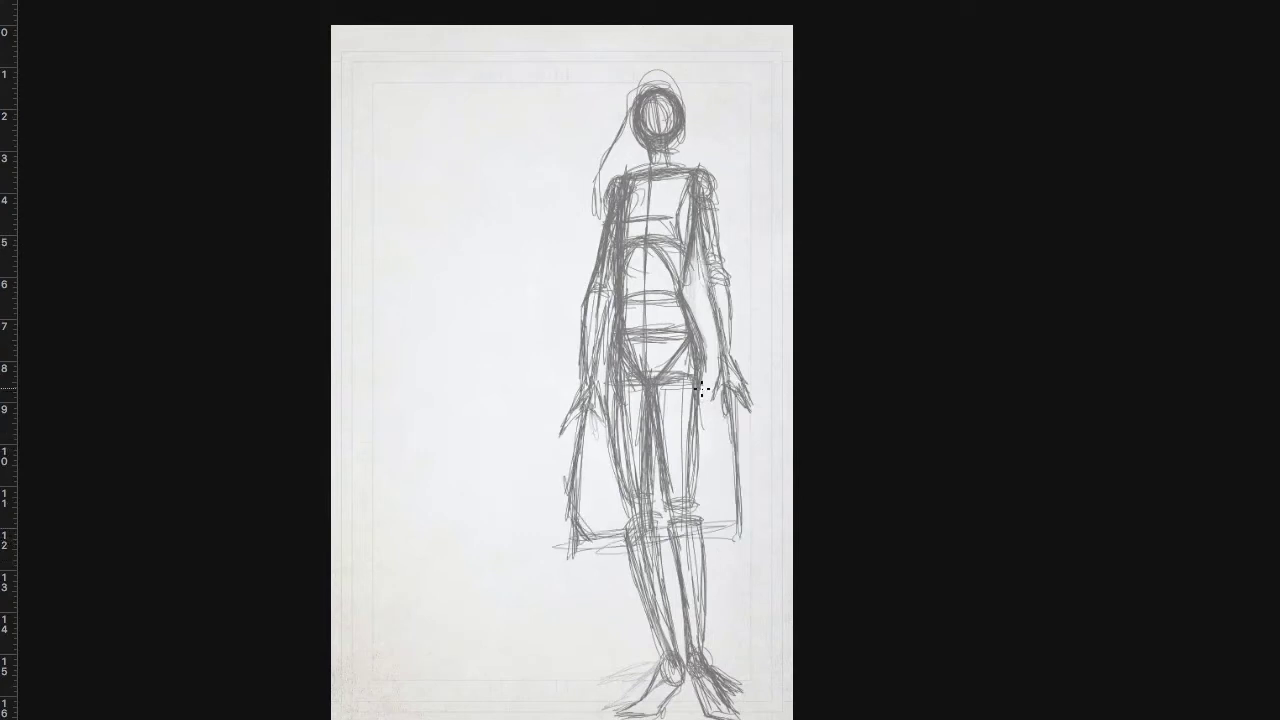
# Tint the rough figure sketch light blue and add a new layer for cleaner pencil linework over it
pyautogui.press('F2')
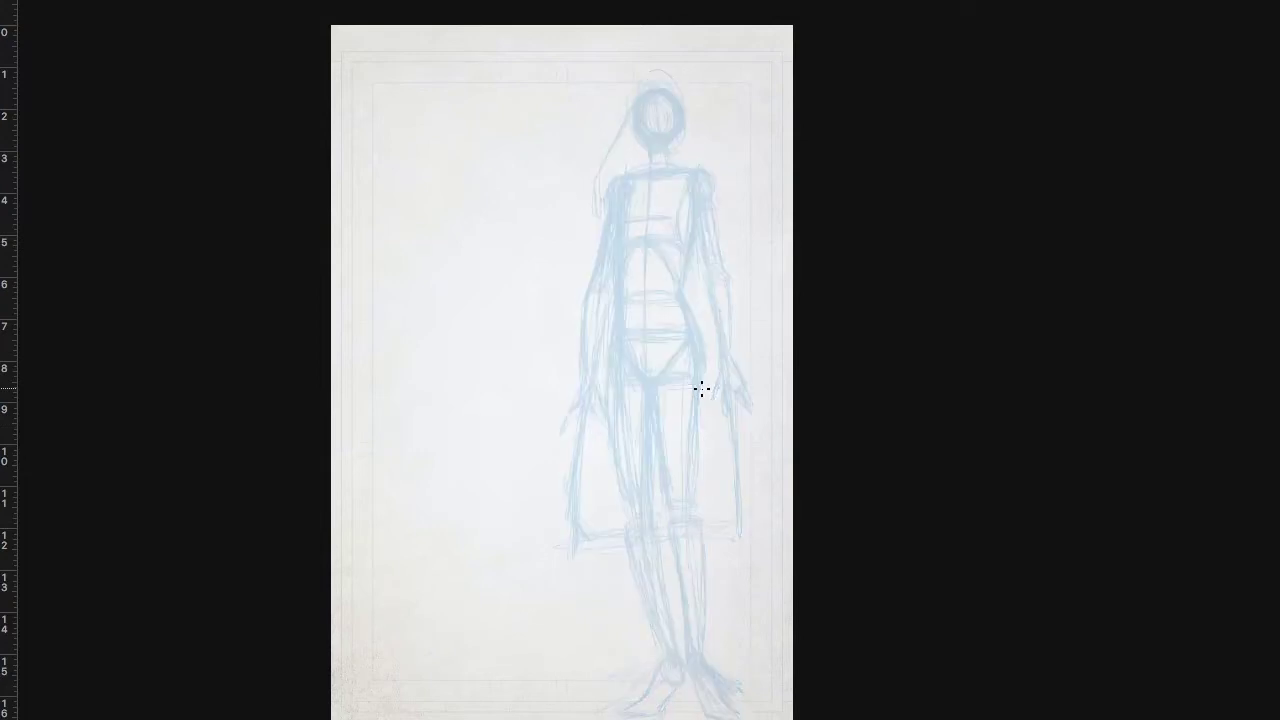
pyautogui.hotkey('ctrl', 'shift', 'n')
pyautogui.click(815, 292)
pyautogui.moveTo(654, 136); pyautogui.dragTo(762, 222)
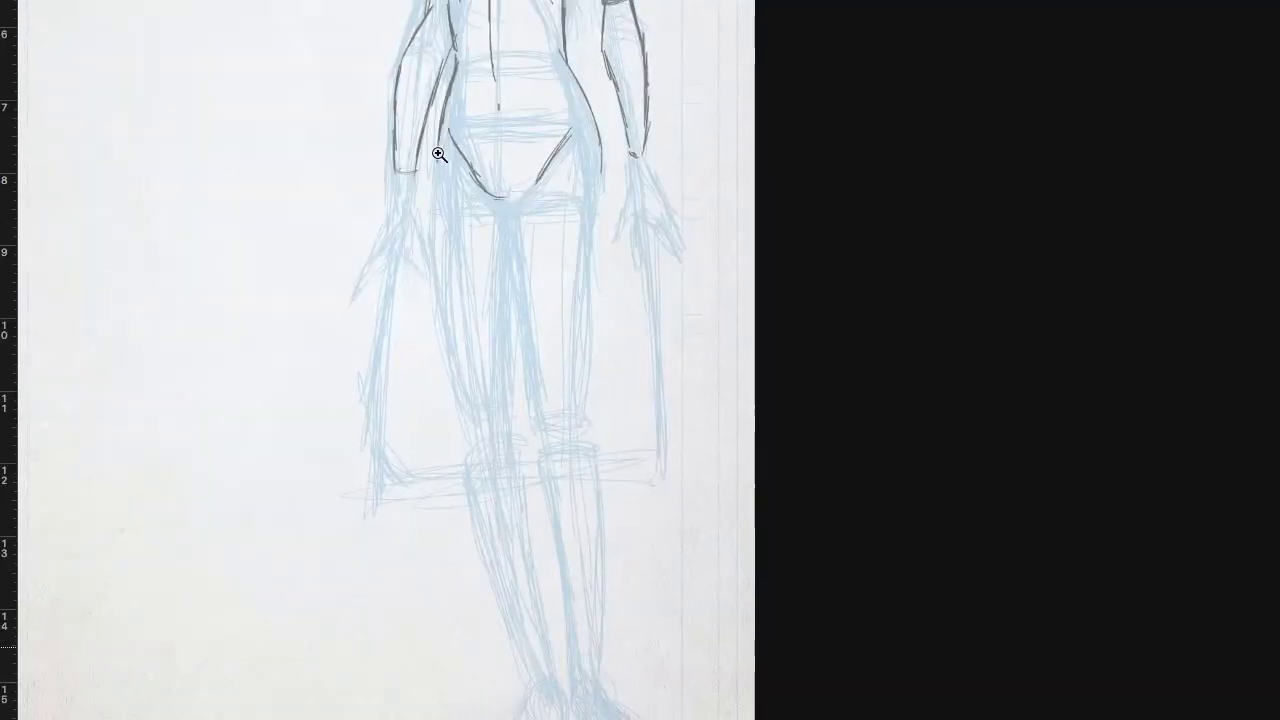
# Outline both thighs from the hips to the knees in dark pencil over the blue sketch
pyautogui.moveTo(438, 153)
pyautogui.mouseDown()
pyautogui.moveTo(429, 263)
pyautogui.moveTo(447, 374)
pyautogui.mouseUp()
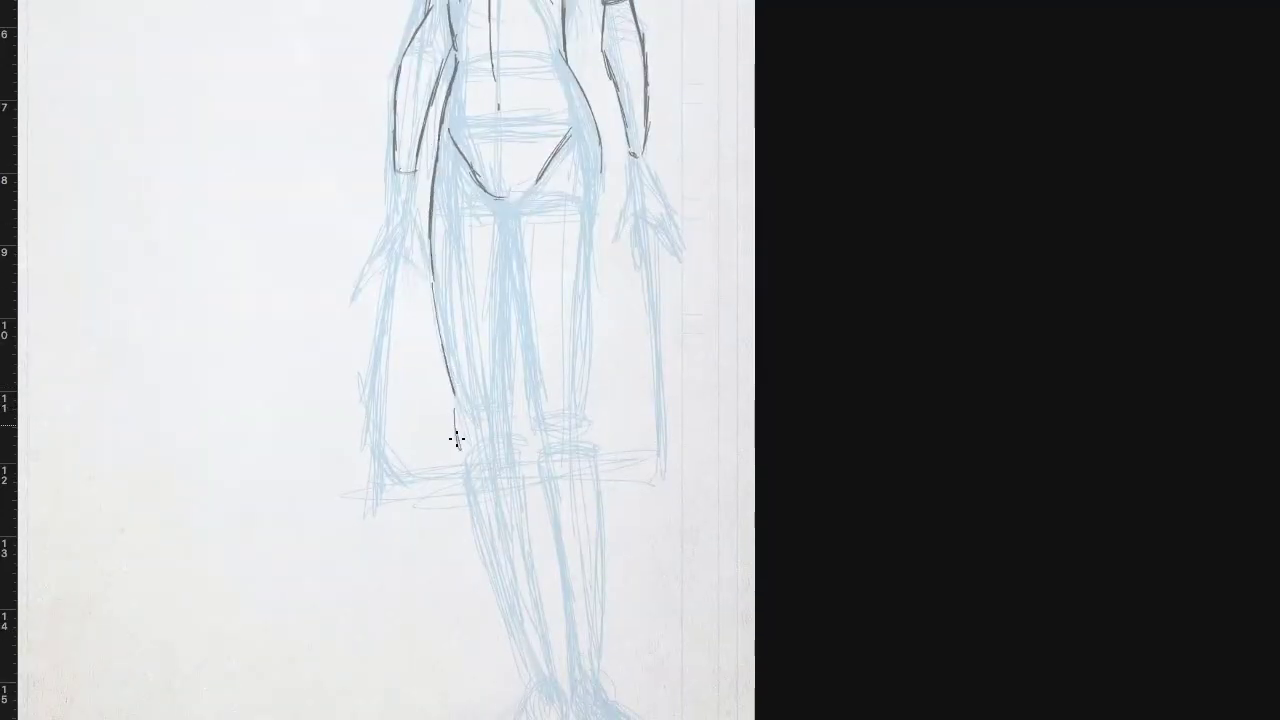
pyautogui.moveTo(513, 235); pyautogui.dragTo(540, 420)
pyautogui.moveTo(586, 152)
pyautogui.mouseDown()
pyautogui.moveTo(602, 237)
pyautogui.moveTo(587, 397)
pyautogui.mouseUp()
pyautogui.moveTo(601, 215); pyautogui.dragTo(583, 397)
# Add the line from the right waist into the pelvis and join the inner thigh line to the crotch curve
pyautogui.press('Tab')
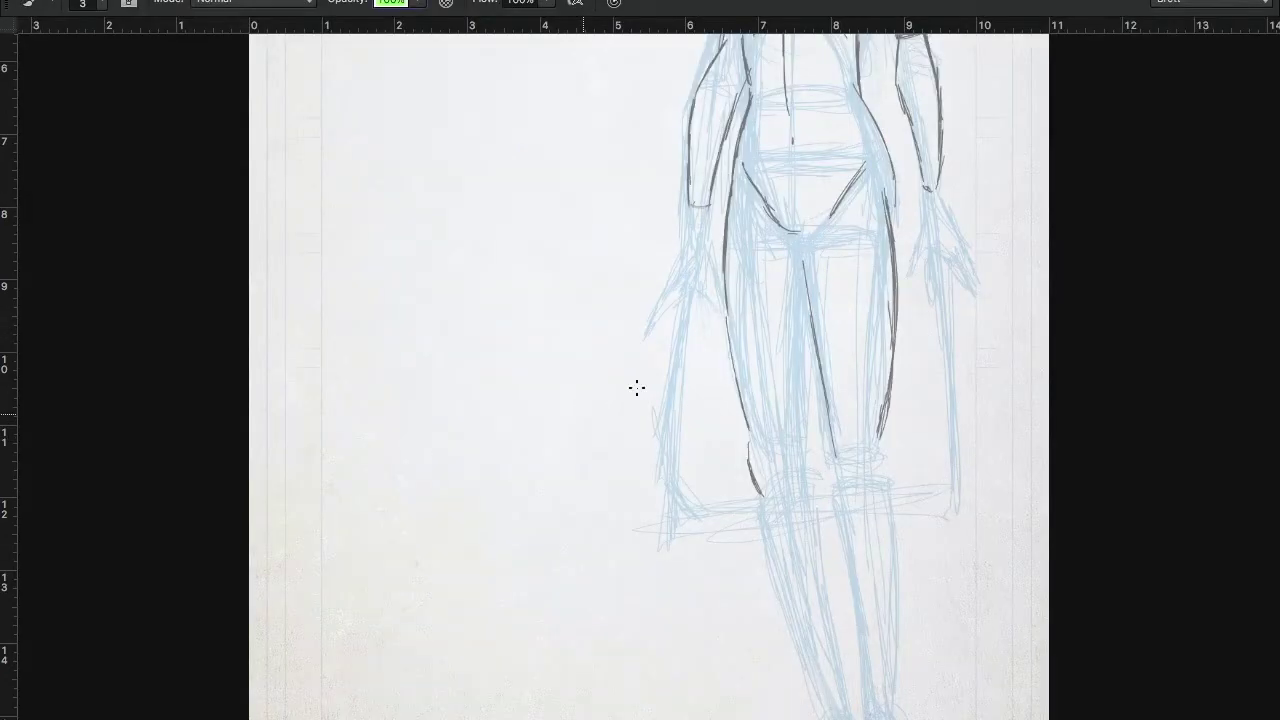
pyautogui.moveTo(686, 443); pyautogui.dragTo(621, 280)
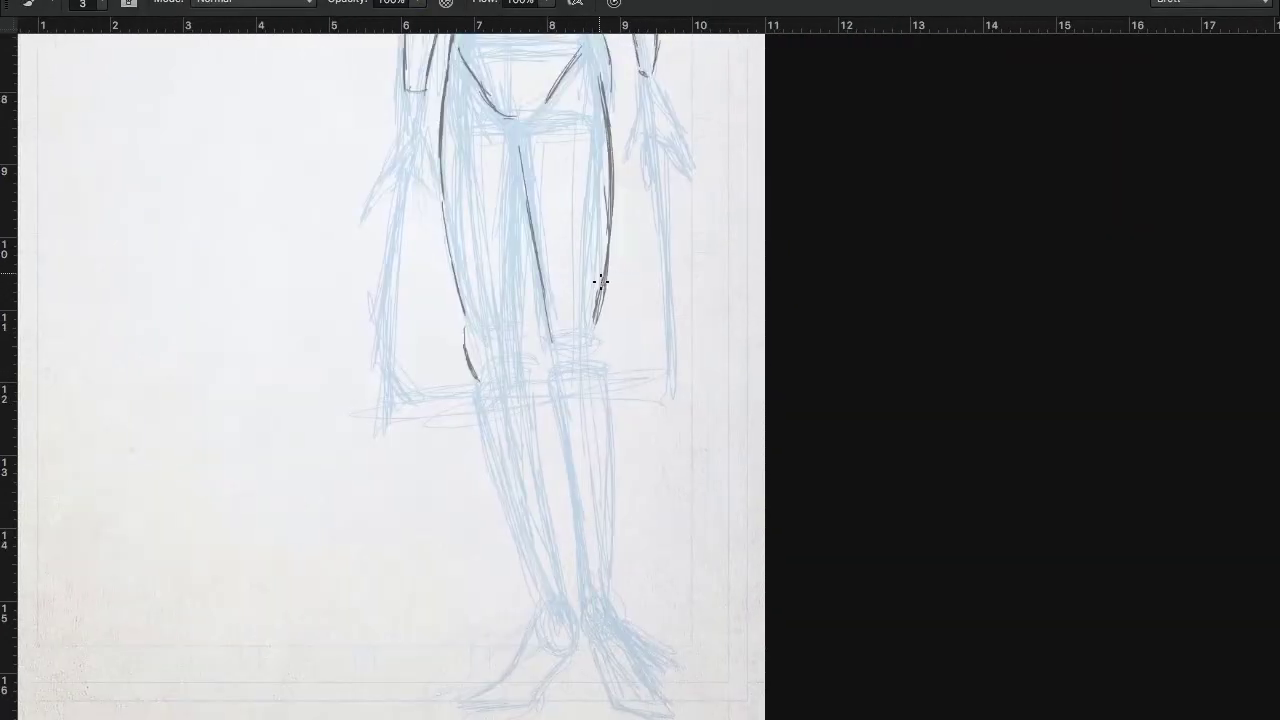
pyautogui.moveTo(629, 171); pyautogui.dragTo(637, 367)
pyautogui.moveTo(585, 174); pyautogui.dragTo(614, 294)
pyautogui.press('super+z')
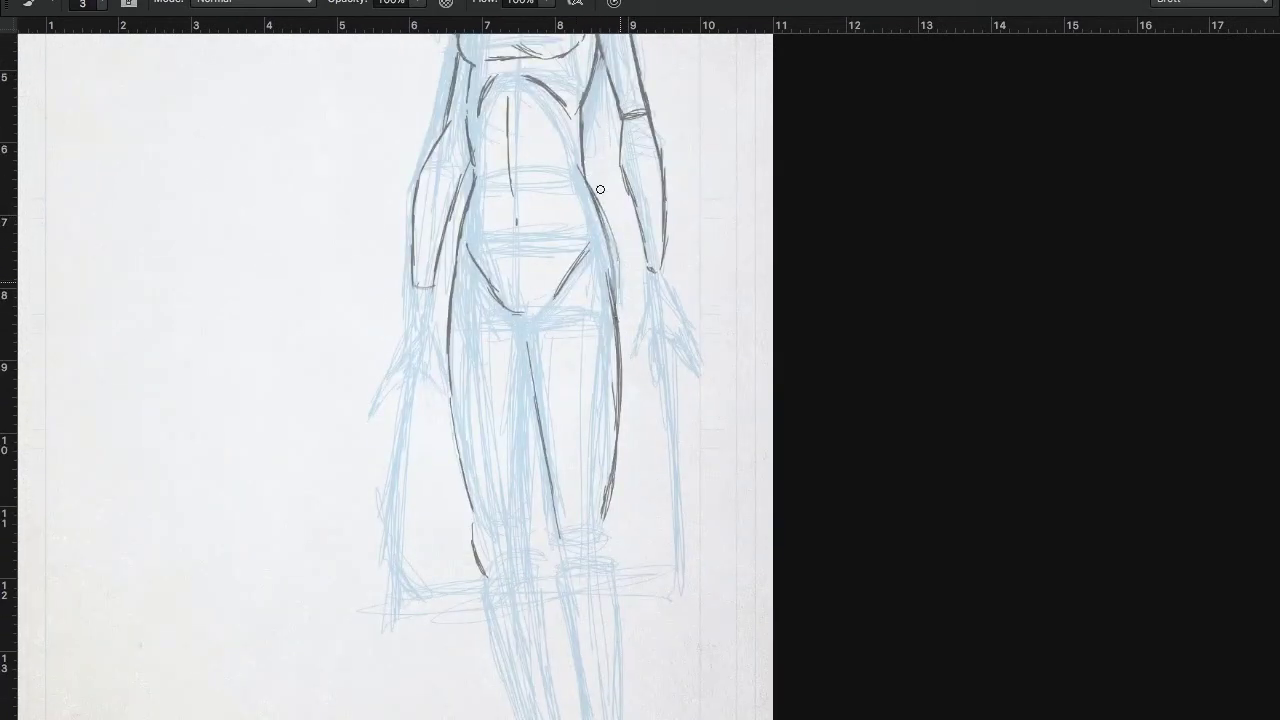
pyautogui.moveTo(563, 278); pyautogui.dragTo(584, 167)
pyautogui.moveTo(527, 316); pyautogui.dragTo(538, 408)
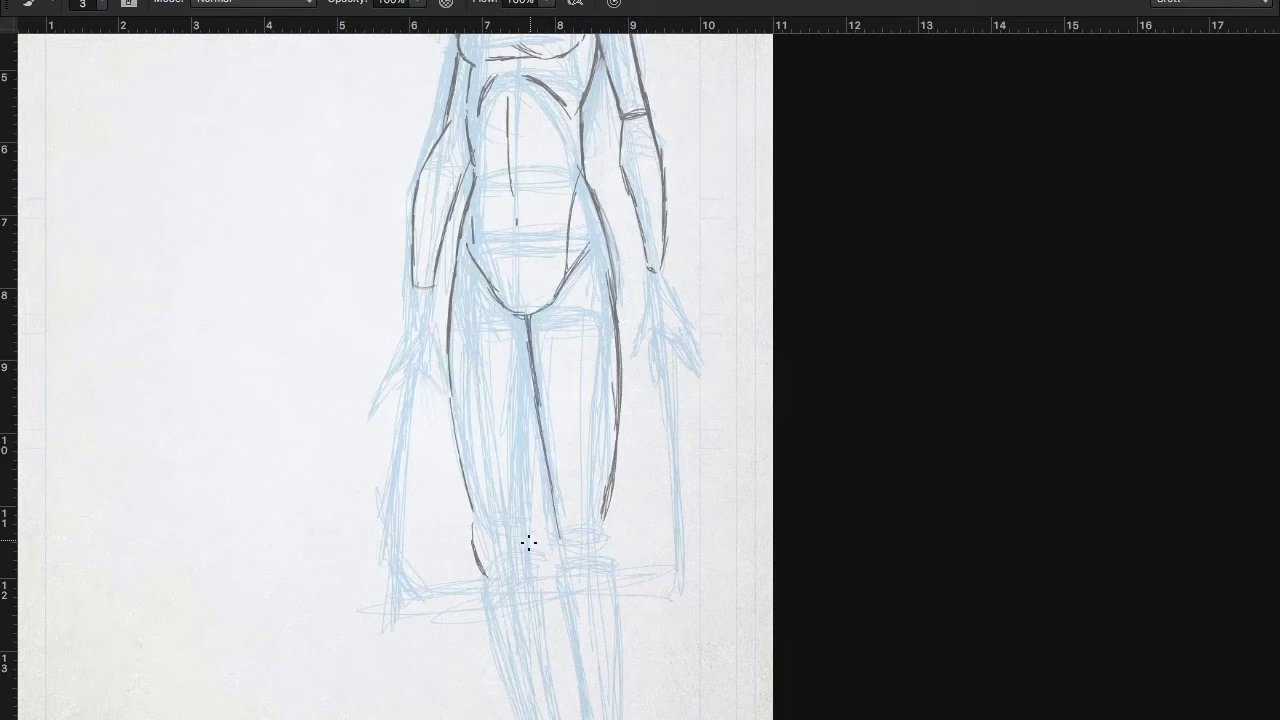
# Draw the left leg's inner thigh line and sketch the right knee with its rounded kneecap
pyautogui.moveTo(530, 553); pyautogui.dragTo(536, 434)
pyautogui.moveTo(564, 561); pyautogui.dragTo(555, 504)
pyautogui.moveTo(608, 553); pyautogui.dragTo(600, 491)
pyautogui.moveTo(578, 567); pyautogui.dragTo(604, 574)
pyautogui.moveTo(585, 489); pyautogui.dragTo(598, 530)
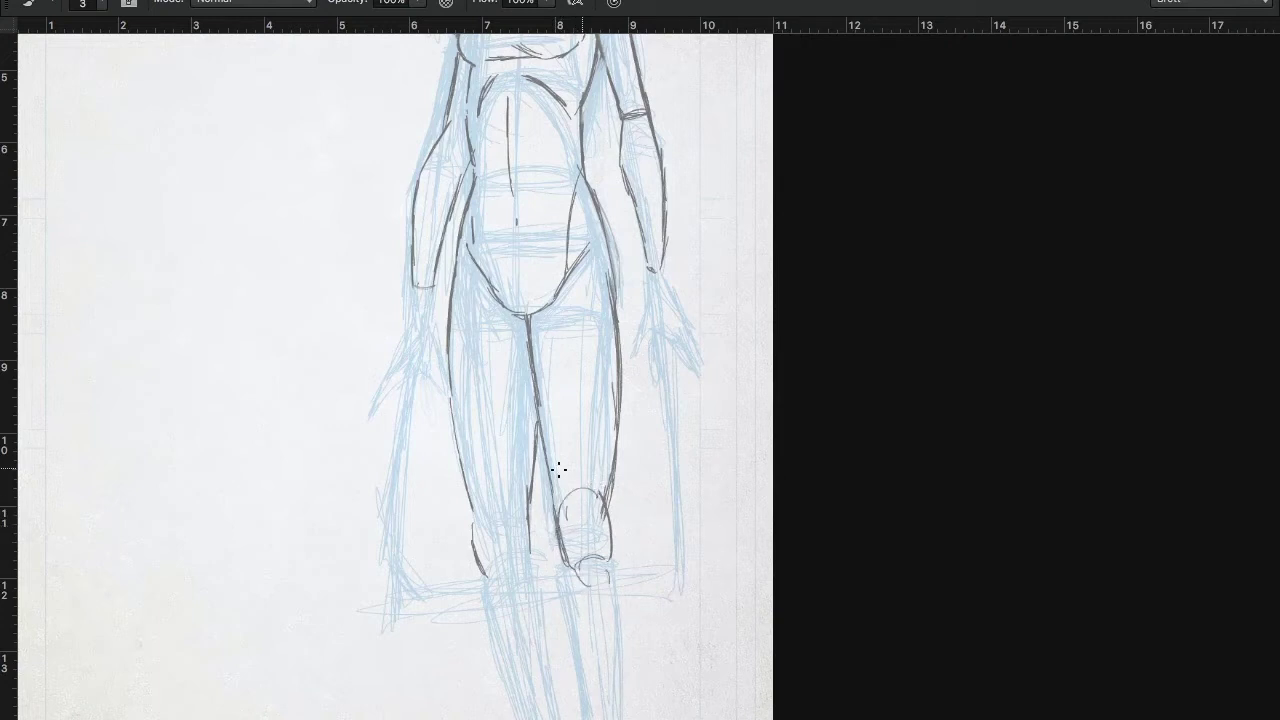
# Darken the inner and outer contours of the right thigh down to the knee
pyautogui.moveTo(529, 324); pyautogui.dragTo(552, 500)
pyautogui.moveTo(530, 332); pyautogui.dragTo(539, 394)
pyautogui.moveTo(604, 258)
pyautogui.mouseDown()
pyautogui.moveTo(618, 464)
pyautogui.moveTo(608, 548)
pyautogui.mouseUp()
# Outline the right lower leg from the knee to the ankle, with the calf bulge and shin line
pyautogui.moveTo(618, 398)
pyautogui.mouseDown()
pyautogui.moveTo(608, 494)
pyautogui.moveTo(585, 148)
pyautogui.moveTo(583, 194)
pyautogui.mouseUp()
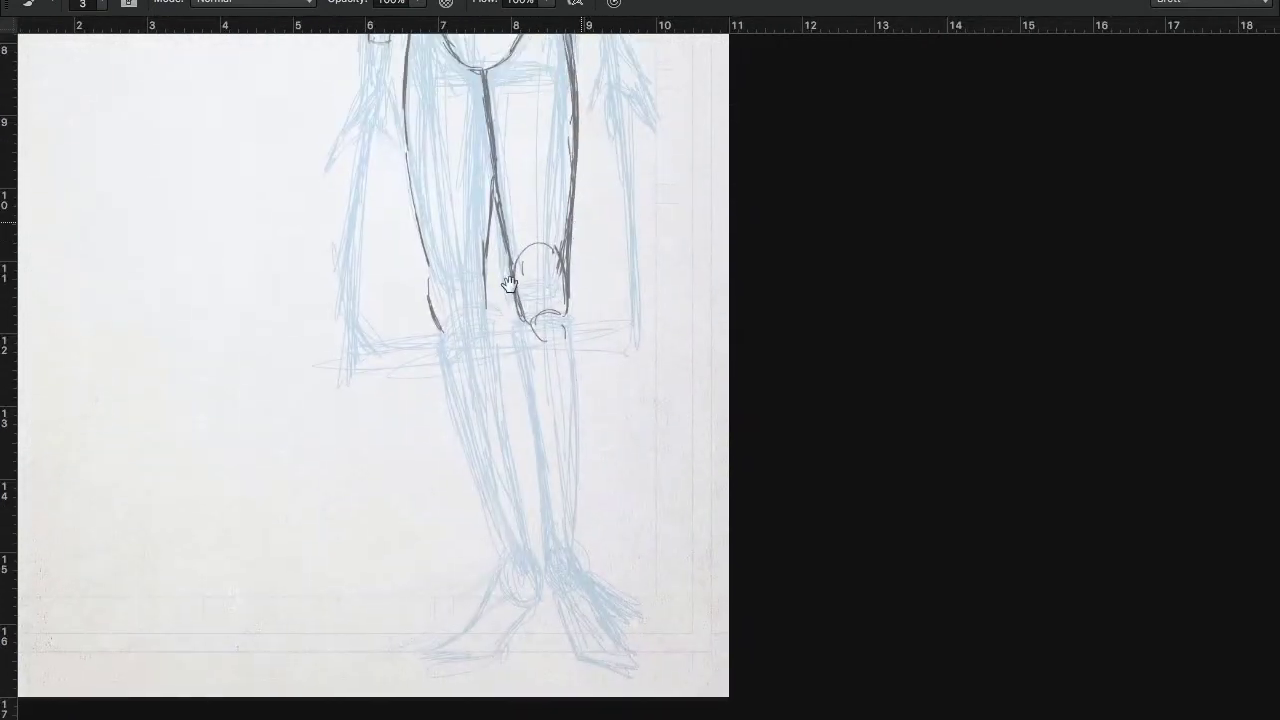
pyautogui.moveTo(514, 262)
pyautogui.mouseDown()
pyautogui.moveTo(511, 375)
pyautogui.moveTo(548, 528)
pyautogui.mouseUp()
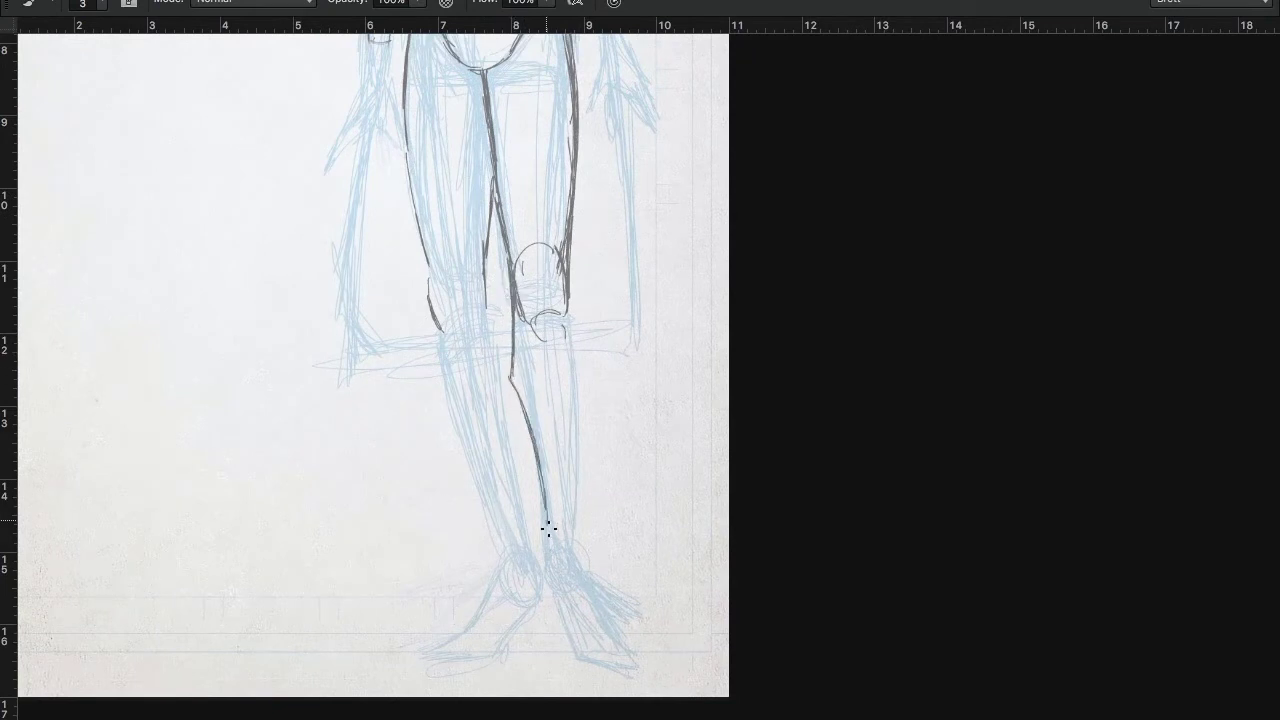
pyautogui.moveTo(566, 282)
pyautogui.mouseDown()
pyautogui.moveTo(586, 372)
pyautogui.moveTo(577, 544)
pyautogui.mouseUp()
pyautogui.moveTo(580, 434); pyautogui.dragTo(577, 545)
pyautogui.moveTo(568, 372); pyautogui.dragTo(578, 538)
pyautogui.moveTo(564, 326); pyautogui.dragTo(576, 458)
pyautogui.moveTo(556, 310)
pyautogui.mouseDown()
pyautogui.moveTo(543, 323)
pyautogui.moveTo(540, 251)
pyautogui.moveTo(586, 374)
pyautogui.moveTo(580, 458)
pyautogui.mouseUp()
pyautogui.moveTo(578, 546); pyautogui.dragTo(596, 608)
pyautogui.moveTo(554, 564); pyautogui.dragTo(558, 615)
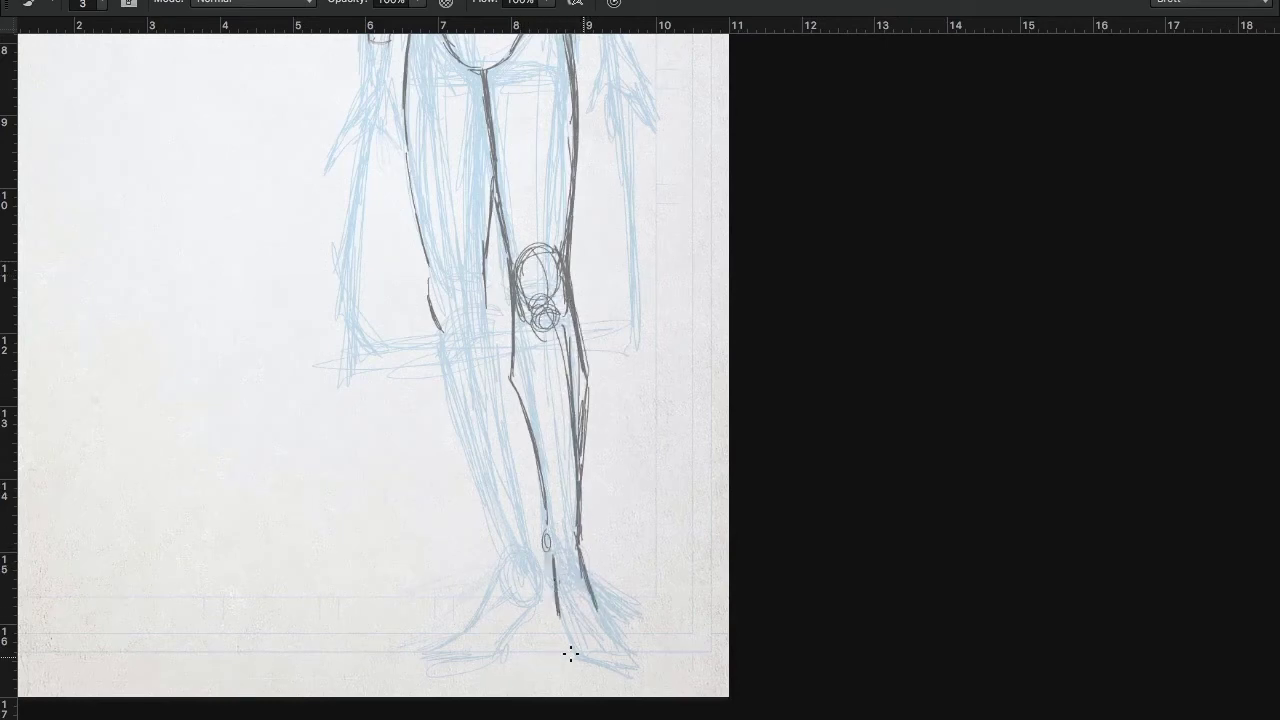
pyautogui.moveTo(573, 662)
pyautogui.mouseDown()
pyautogui.moveTo(623, 677)
pyautogui.moveTo(598, 610)
pyautogui.mouseUp()
pyautogui.moveTo(623, 643); pyautogui.dragTo(594, 606)
pyautogui.moveTo(545, 555); pyautogui.dragTo(546, 640)
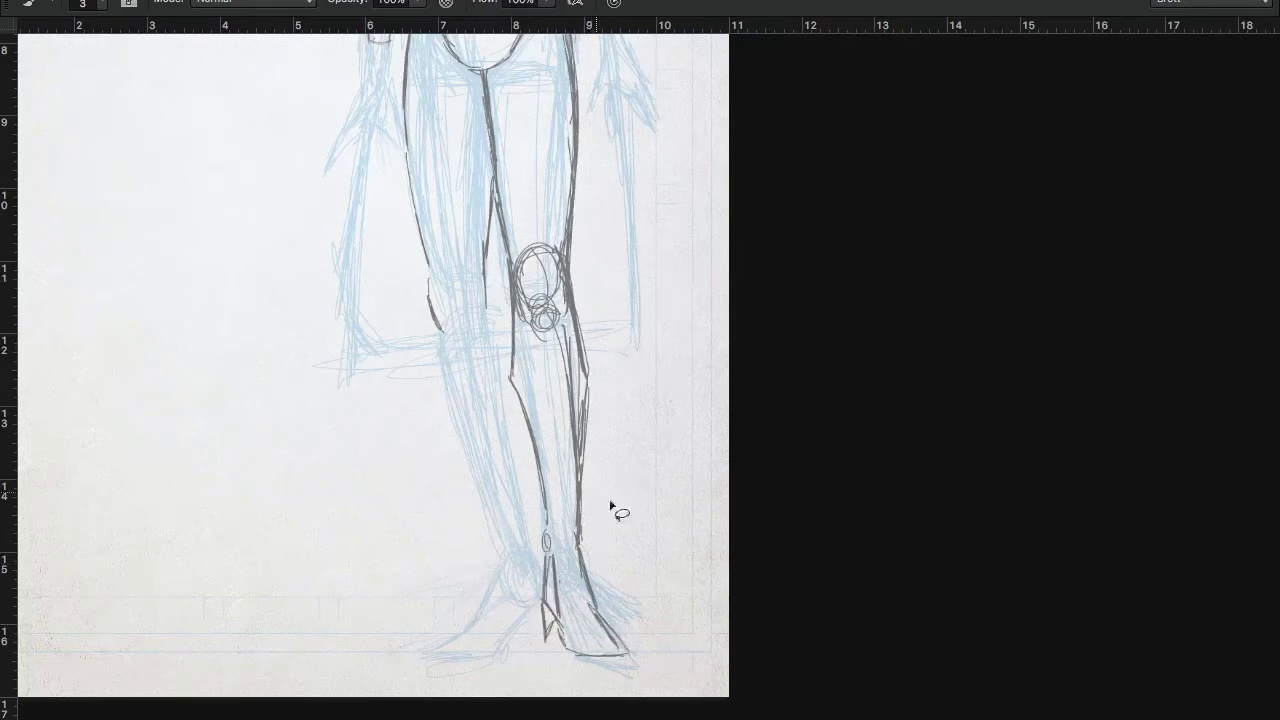
pyautogui.moveTo(560, 531); pyautogui.dragTo(640, 537)
pyautogui.press('Delete')
pyautogui.hotkey('ctrl', 'd')
# Sketch the left leg's knee, inner calf and pointed foot, and undo the last strokes at the heel
pyautogui.press('b')
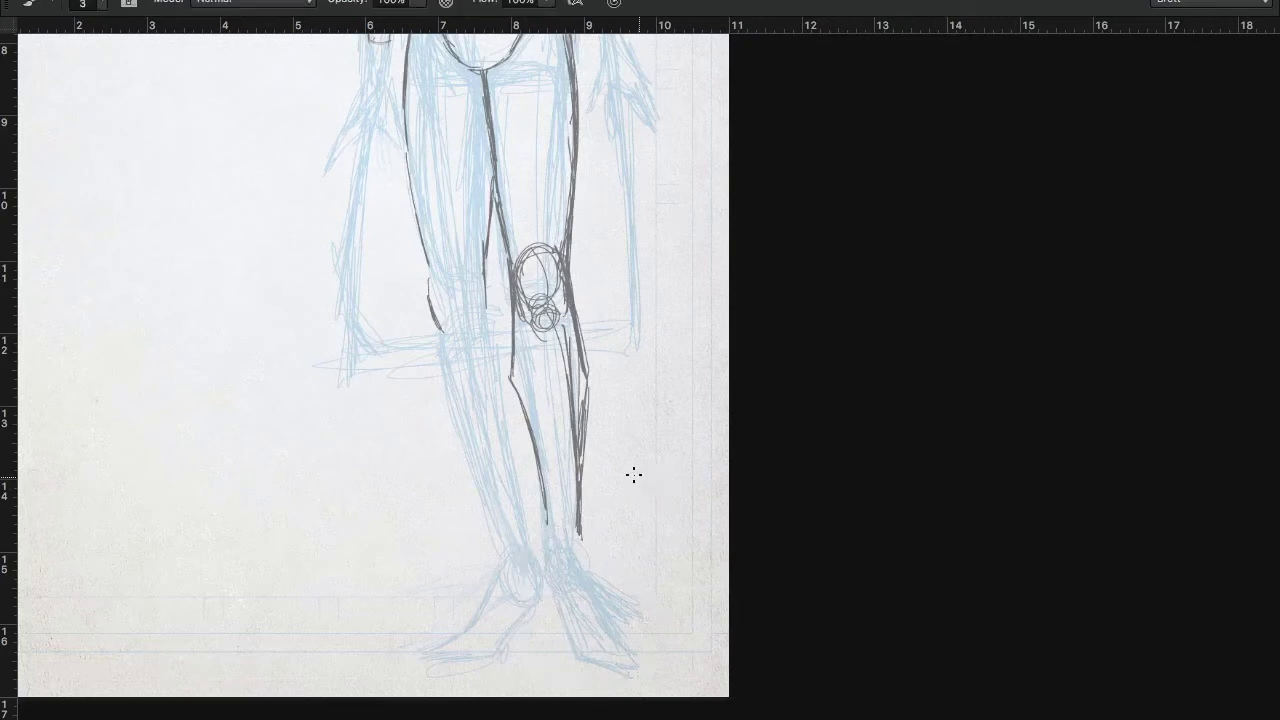
pyautogui.moveTo(446, 282); pyautogui.dragTo(442, 332)
pyautogui.moveTo(437, 338); pyautogui.dragTo(447, 342)
pyautogui.moveTo(484, 250); pyautogui.dragTo(518, 514)
pyautogui.moveTo(508, 408); pyautogui.dragTo(521, 530)
pyautogui.moveTo(519, 538)
pyautogui.mouseDown()
pyautogui.moveTo(543, 578)
pyautogui.moveTo(476, 618)
pyautogui.moveTo(491, 660)
pyautogui.moveTo(534, 586)
pyautogui.moveTo(548, 652)
pyautogui.mouseUp()
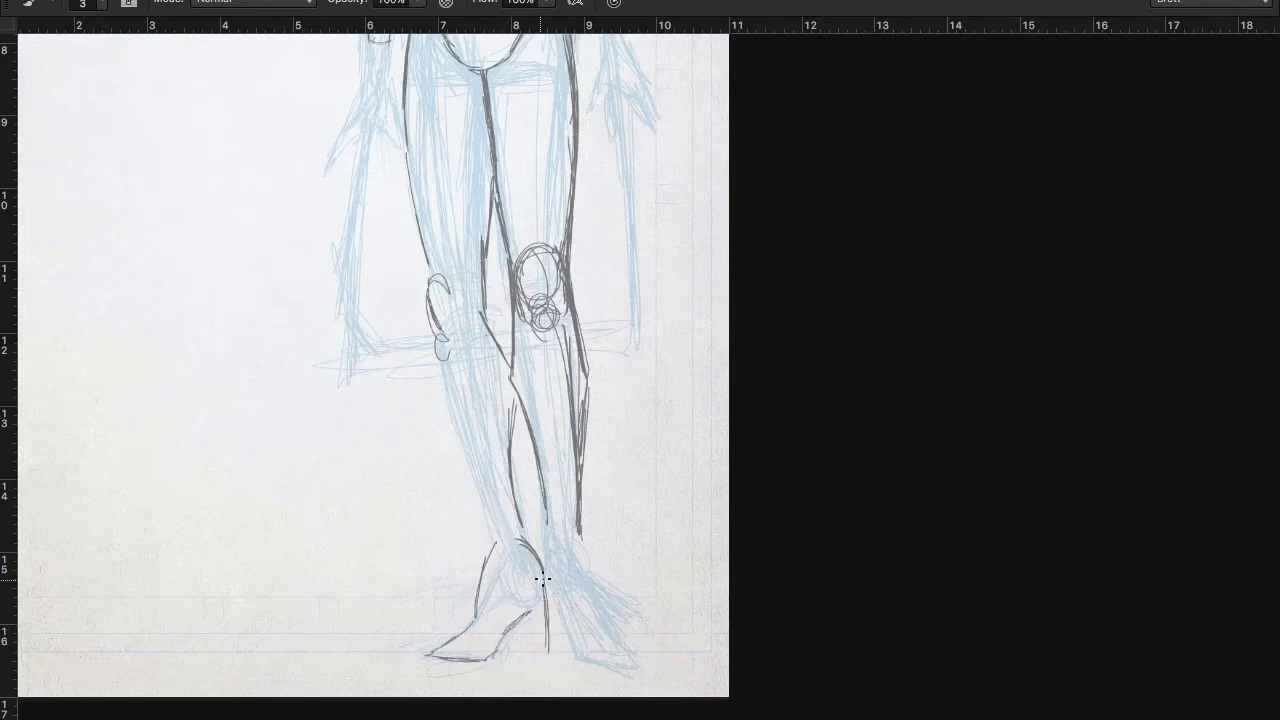
pyautogui.press('super+z')
pyautogui.press('super+z')
# Draw the left leg's shin contours and add diagonal boot-top lines below both knees
pyautogui.moveTo(486, 582)
pyautogui.mouseDown()
pyautogui.moveTo(496, 554)
pyautogui.moveTo(450, 385)
pyautogui.mouseUp()
pyautogui.moveTo(497, 546)
pyautogui.mouseDown()
pyautogui.moveTo(443, 346)
pyautogui.moveTo(508, 422)
pyautogui.mouseUp()
pyautogui.moveTo(456, 361)
pyautogui.mouseDown()
pyautogui.moveTo(508, 432)
pyautogui.moveTo(543, 358)
pyautogui.mouseUp()
pyautogui.moveTo(522, 416)
pyautogui.mouseDown()
pyautogui.moveTo(510, 379)
pyautogui.moveTo(588, 408)
pyautogui.moveTo(566, 302)
pyautogui.mouseUp()
# Outline the right foot as a pointed high-heeled shoe and draw slender heels on both feet
pyautogui.moveTo(576, 342); pyautogui.dragTo(600, 606)
pyautogui.moveTo(546, 526)
pyautogui.mouseDown()
pyautogui.moveTo(533, 650)
pyautogui.moveTo(543, 563)
pyautogui.moveTo(543, 598)
pyautogui.moveTo(622, 658)
pyautogui.mouseUp()
pyautogui.moveTo(540, 590); pyautogui.dragTo(534, 648)
pyautogui.moveTo(550, 606); pyautogui.dragTo(548, 628)
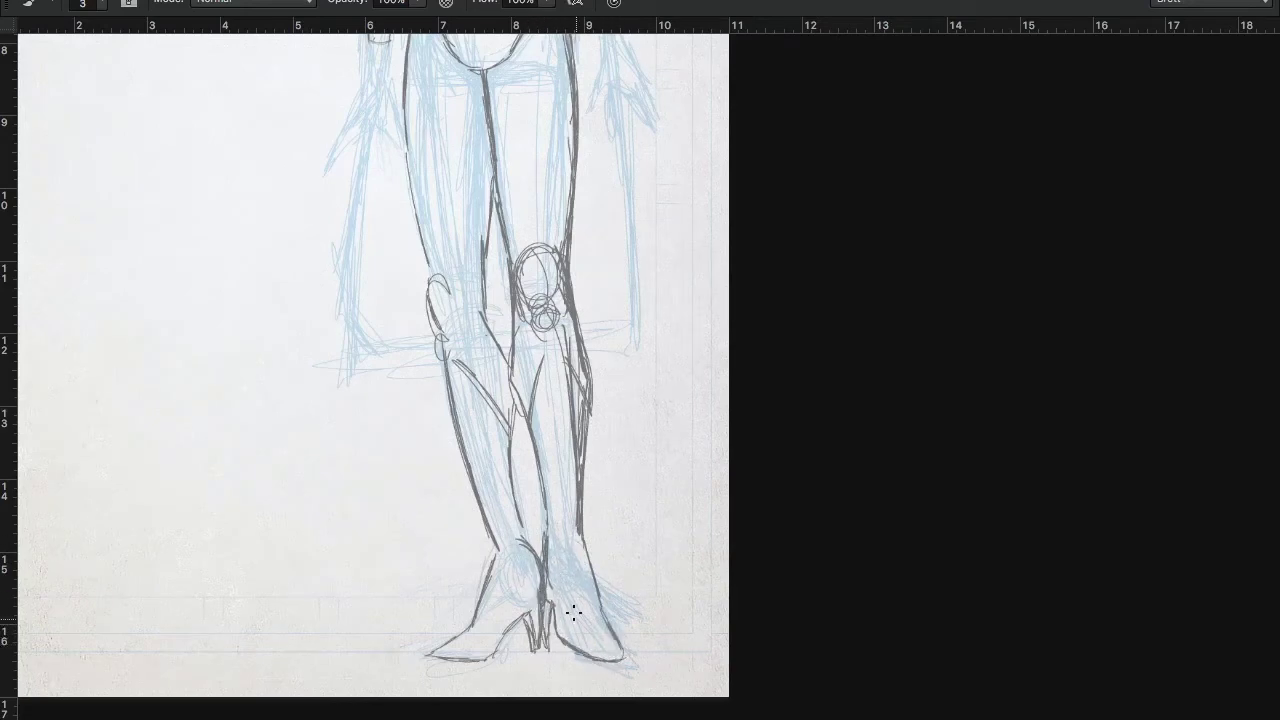
pyautogui.moveTo(549, 578); pyautogui.dragTo(547, 624)
# Lasso the figure's upper body and arms above the waist, move them slightly down to shorten the torso, and deselect
pyautogui.press('super+0')
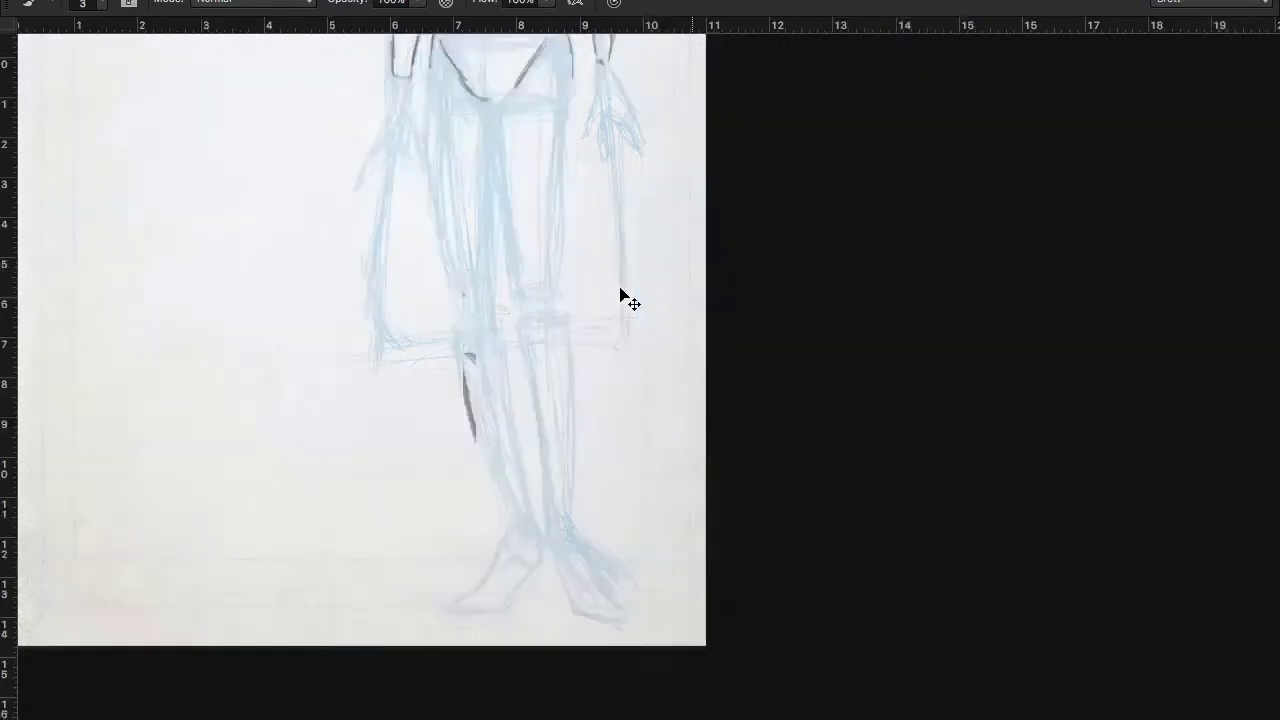
pyautogui.moveTo(795, 342)
pyautogui.mouseDown()
pyautogui.moveTo(697, 337)
pyautogui.moveTo(676, 355)
pyautogui.mouseUp()
pyautogui.press('l')
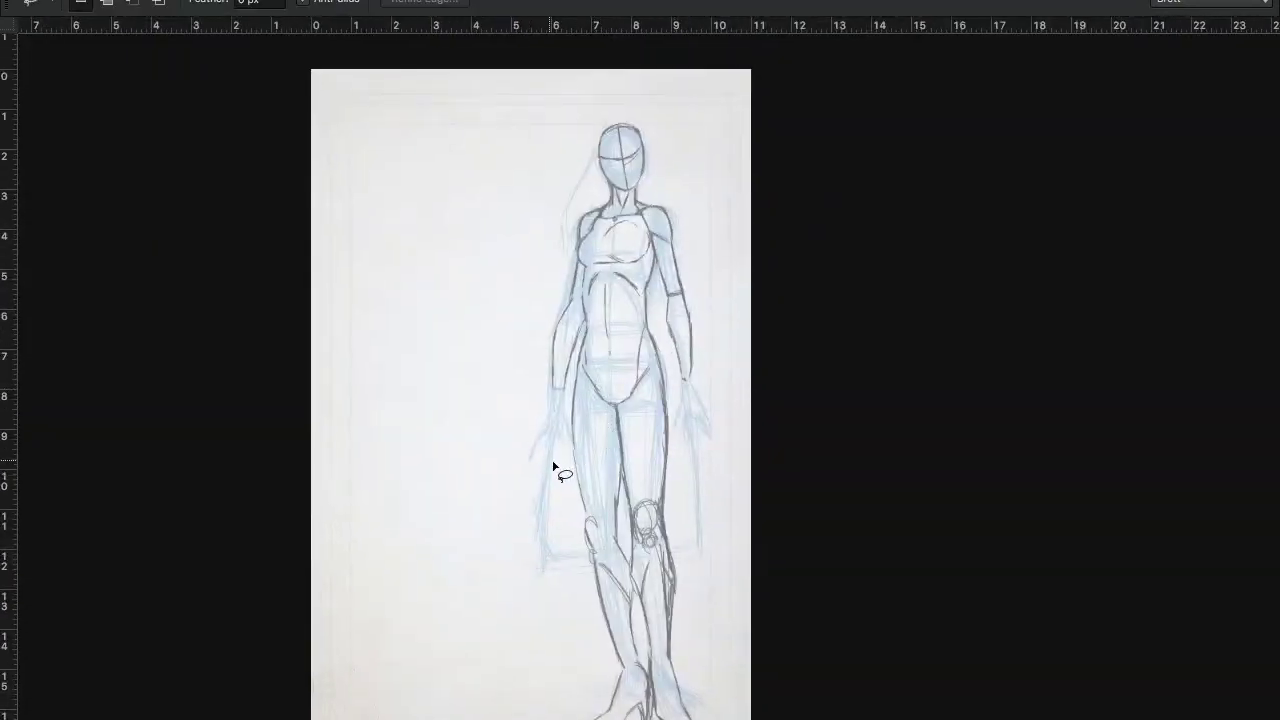
pyautogui.moveTo(550, 459)
pyautogui.mouseDown()
pyautogui.moveTo(522, 330)
pyautogui.moveTo(525, 340)
pyautogui.mouseUp()
pyautogui.press('v')
pyautogui.moveTo(691, 343)
pyautogui.mouseDown()
pyautogui.moveTo(690, 367)
pyautogui.moveTo(694, 335)
pyautogui.mouseUp()
pyautogui.press('super+d')
pyautogui.press('l')
pyautogui.moveTo(571, 423)
pyautogui.mouseDown()
pyautogui.moveTo(609, 349)
pyautogui.moveTo(723, 277)
pyautogui.moveTo(566, 428)
pyautogui.mouseUp()
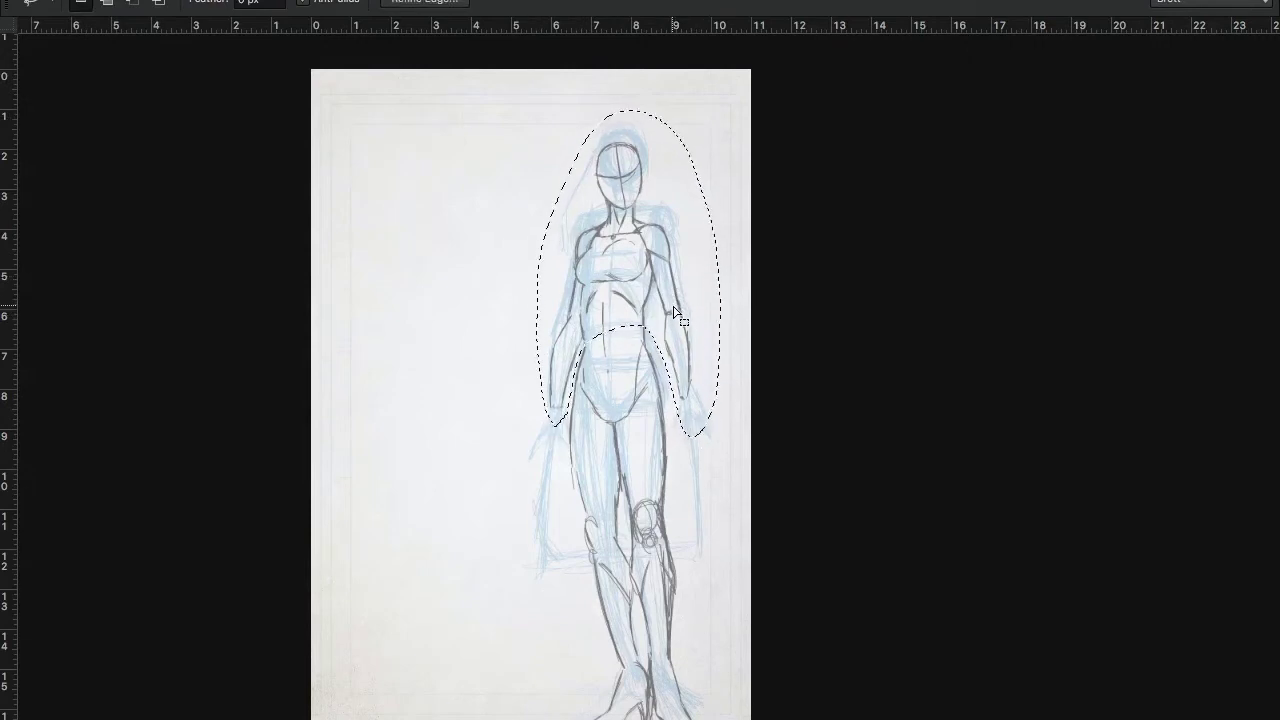
pyautogui.press('super+d')
pyautogui.press('z')
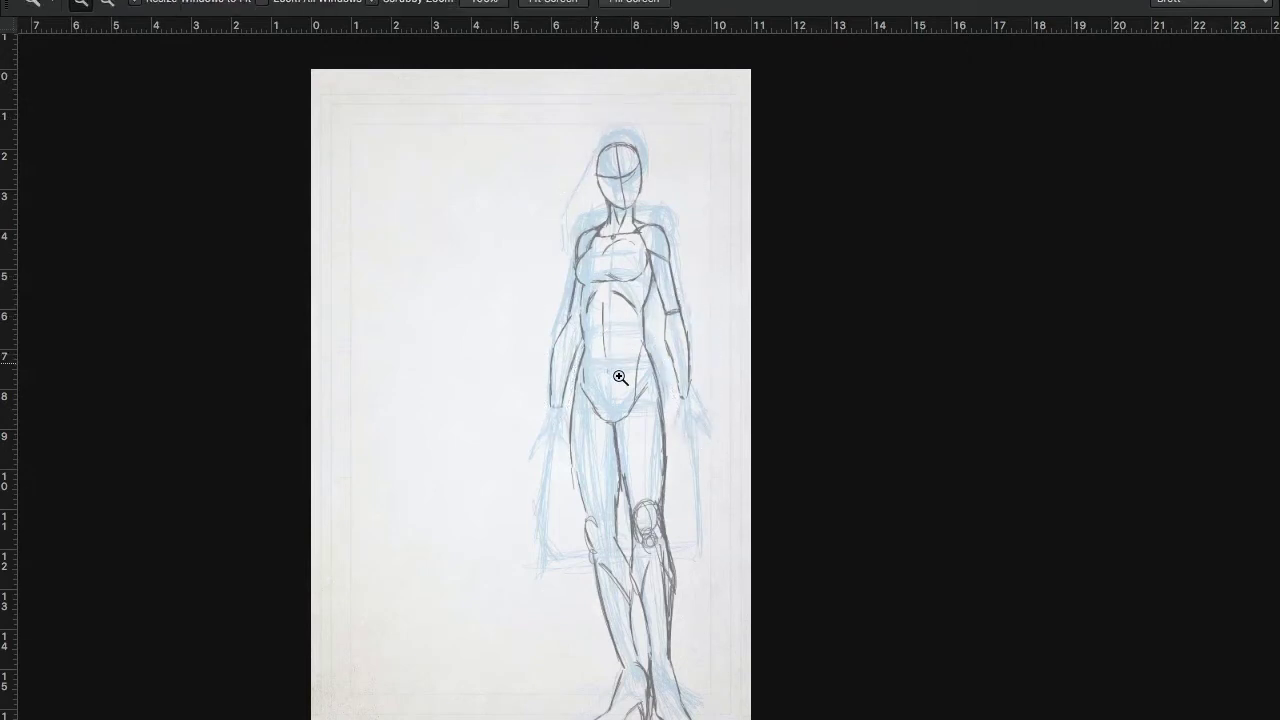
pyautogui.click(648, 398)
pyautogui.moveTo(648, 398)
pyautogui.mouseDown()
pyautogui.moveTo(674, 406)
pyautogui.moveTo(663, 403)
pyautogui.mouseUp()
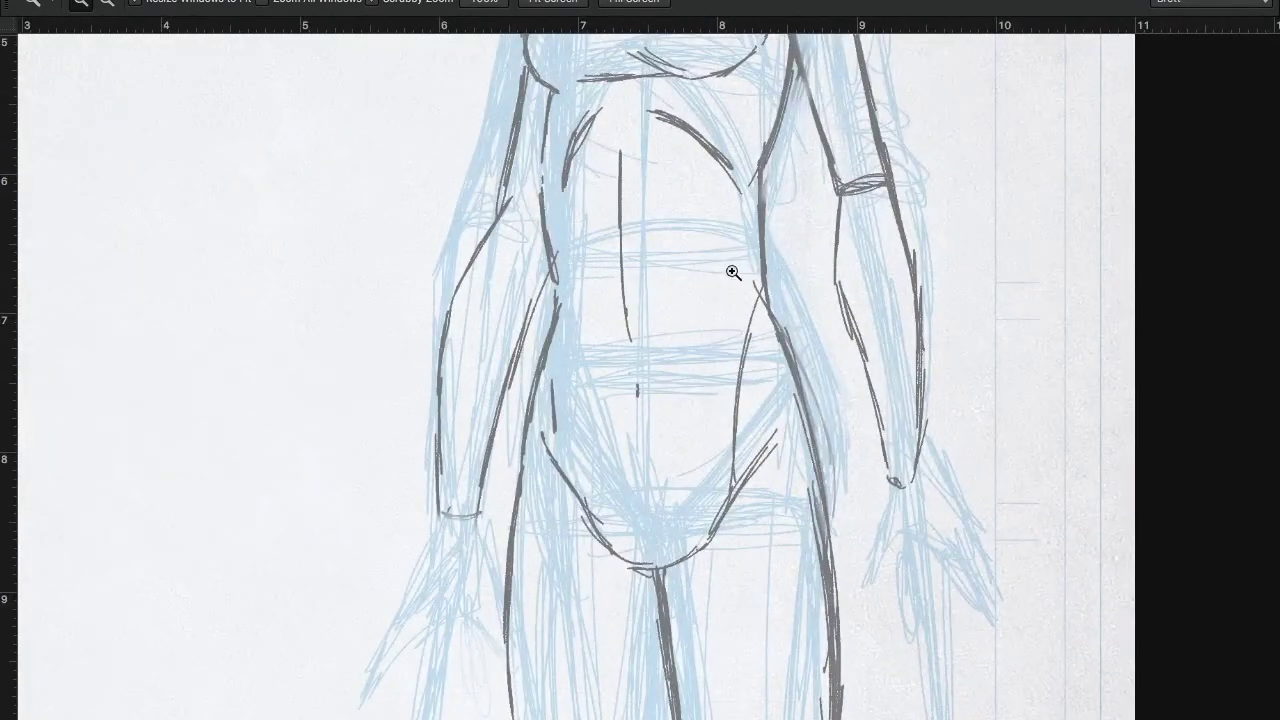
pyautogui.moveTo(737, 251); pyautogui.dragTo(783, 109)
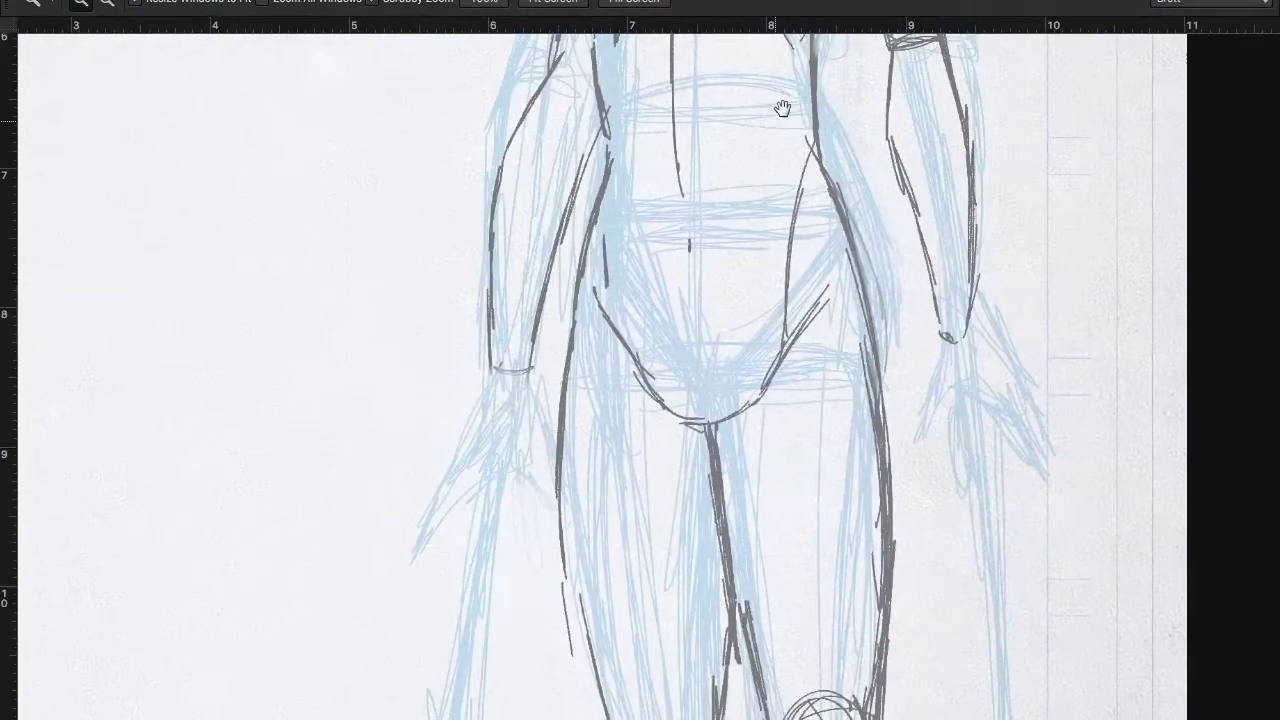
pyautogui.press('b')
pyautogui.moveTo(490, 375)
pyautogui.mouseDown()
pyautogui.moveTo(469, 432)
pyautogui.moveTo(423, 481)
pyautogui.mouseUp()
pyautogui.moveTo(408, 533)
pyautogui.mouseDown()
pyautogui.moveTo(432, 486)
pyautogui.moveTo(486, 444)
pyautogui.mouseUp()
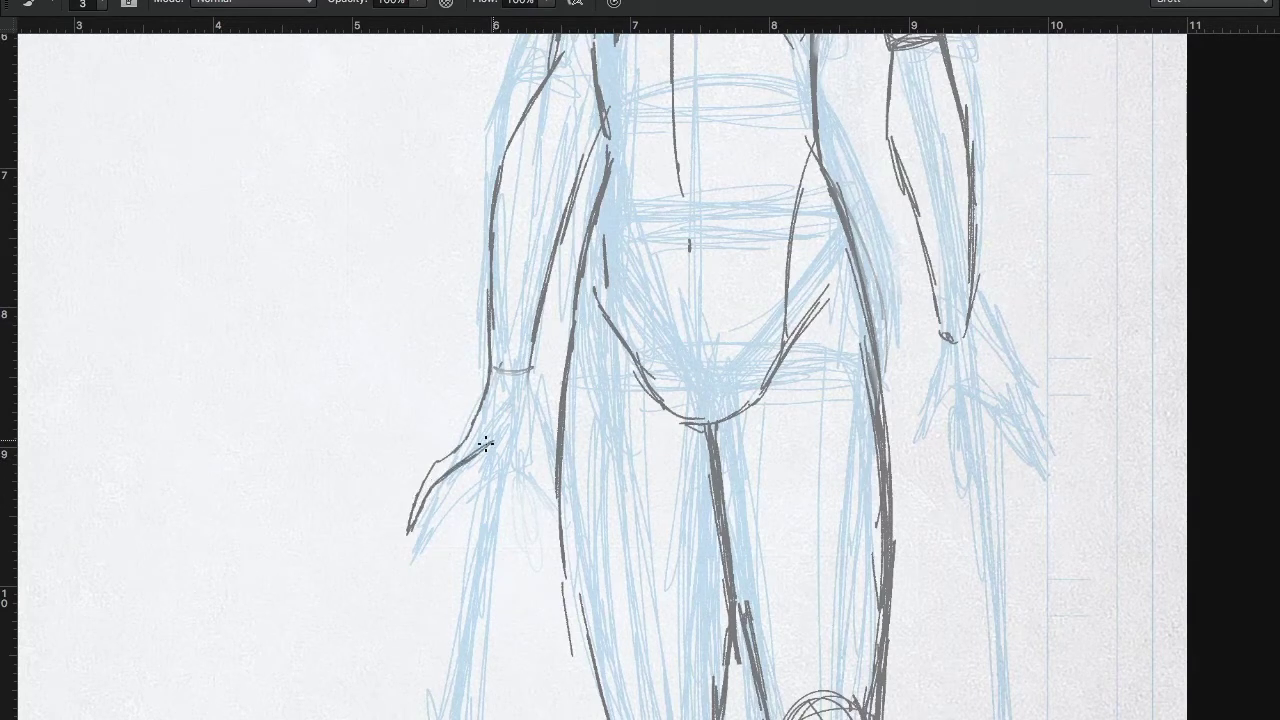
pyautogui.moveTo(532, 370); pyautogui.dragTo(534, 492)
pyautogui.moveTo(508, 445)
pyautogui.mouseDown()
pyautogui.moveTo(527, 488)
pyautogui.moveTo(537, 446)
pyautogui.mouseUp()
pyautogui.moveTo(482, 414)
pyautogui.mouseDown()
pyautogui.moveTo(438, 443)
pyautogui.moveTo(400, 498)
pyautogui.mouseUp()
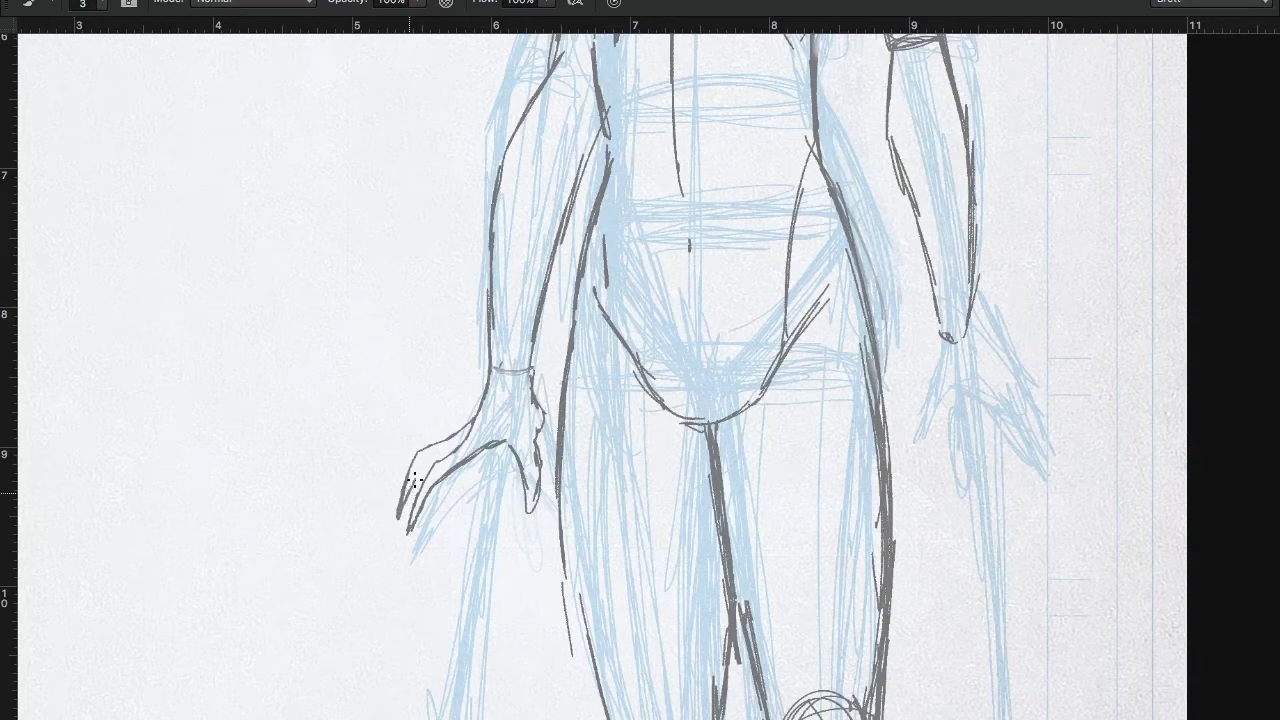
pyautogui.moveTo(465, 431); pyautogui.dragTo(489, 366)
pyautogui.moveTo(499, 310); pyautogui.dragTo(484, 378)
pyautogui.moveTo(529, 387)
pyautogui.mouseDown()
pyautogui.moveTo(536, 490)
pyautogui.moveTo(514, 434)
pyautogui.mouseUp()
pyautogui.moveTo(522, 464)
pyautogui.mouseDown()
pyautogui.moveTo(508, 442)
pyautogui.moveTo(530, 502)
pyautogui.moveTo(491, 523)
pyautogui.moveTo(553, 508)
pyautogui.mouseUp()
pyautogui.press('l')
pyautogui.press('Delete')
pyautogui.hotkey('ctrl', 'd')
# Sketch the hand on the drawing's left hanging down beside the thigh, with thumb line and narrow pointed fingers
pyautogui.press('b')
pyautogui.moveTo(487, 372); pyautogui.dragTo(476, 440)
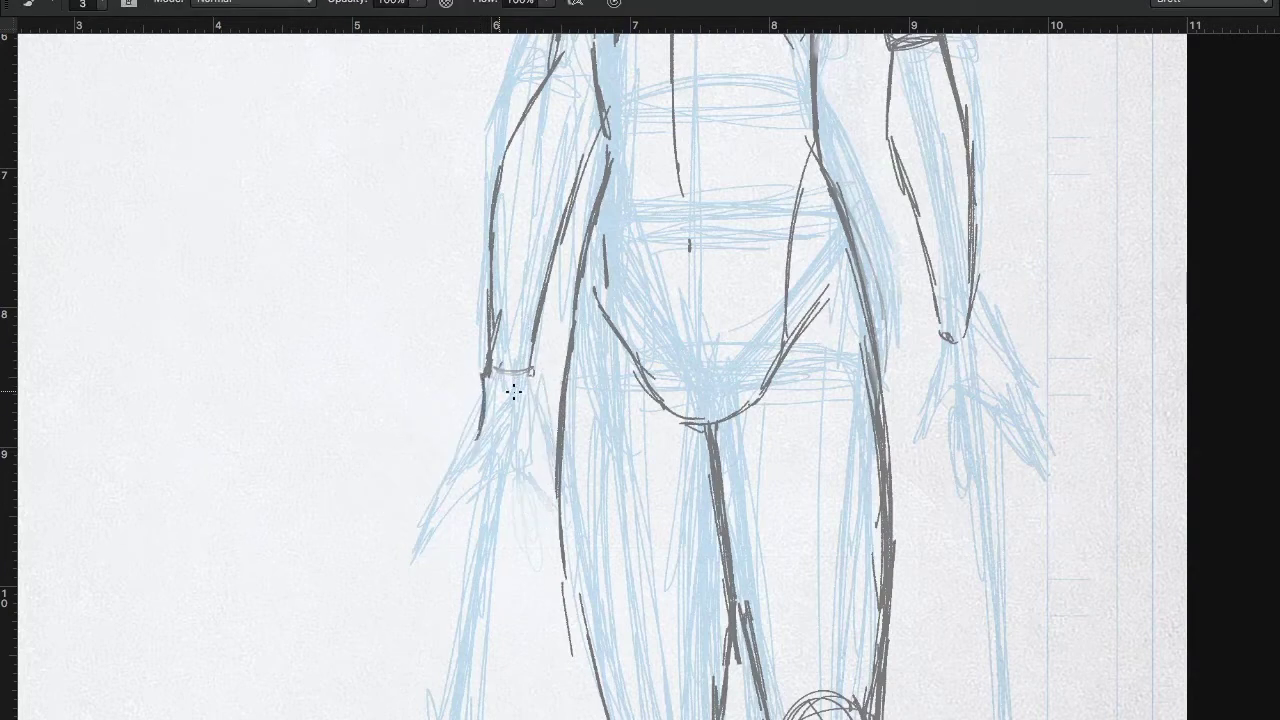
pyautogui.moveTo(530, 370)
pyautogui.mouseDown()
pyautogui.moveTo(535, 403)
pyautogui.moveTo(474, 534)
pyautogui.moveTo(484, 561)
pyautogui.mouseUp()
pyautogui.moveTo(490, 502); pyautogui.dragTo(487, 524)
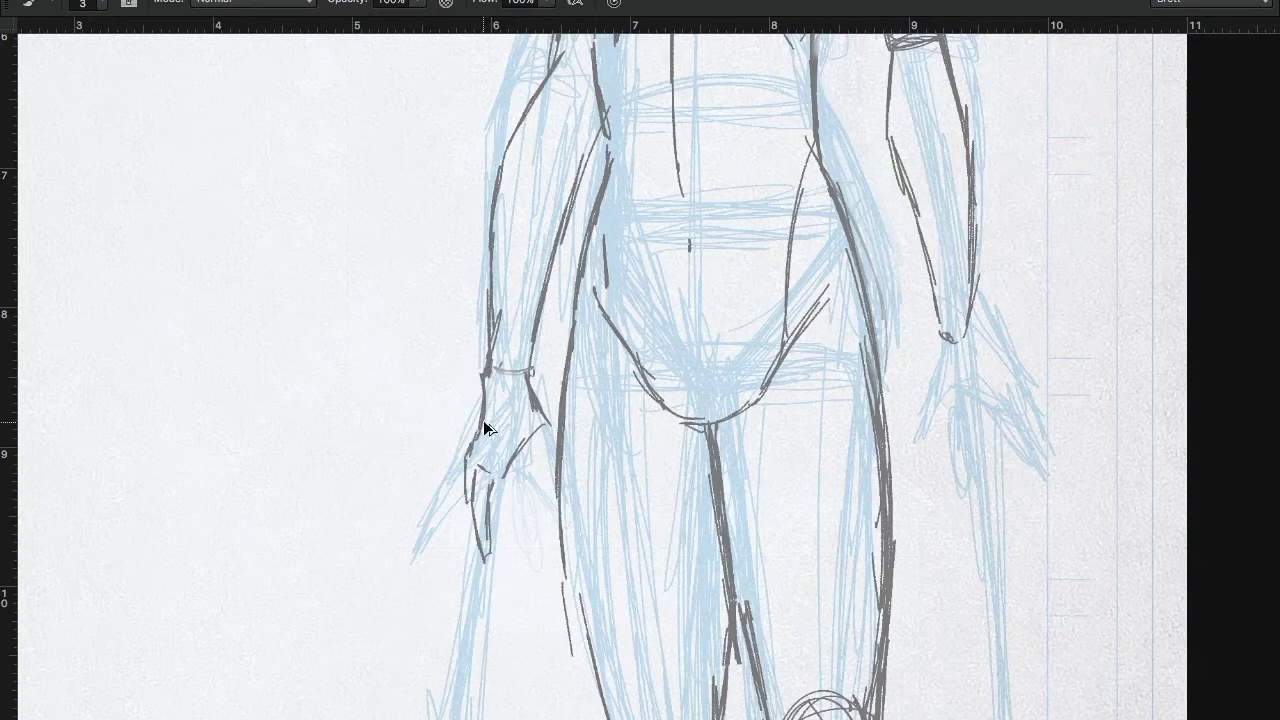
pyautogui.moveTo(482, 366)
pyautogui.mouseDown()
pyautogui.moveTo(474, 470)
pyautogui.moveTo(517, 557)
pyautogui.mouseUp()
pyautogui.moveTo(504, 478); pyautogui.dragTo(520, 560)
pyautogui.moveTo(518, 445); pyautogui.dragTo(494, 488)
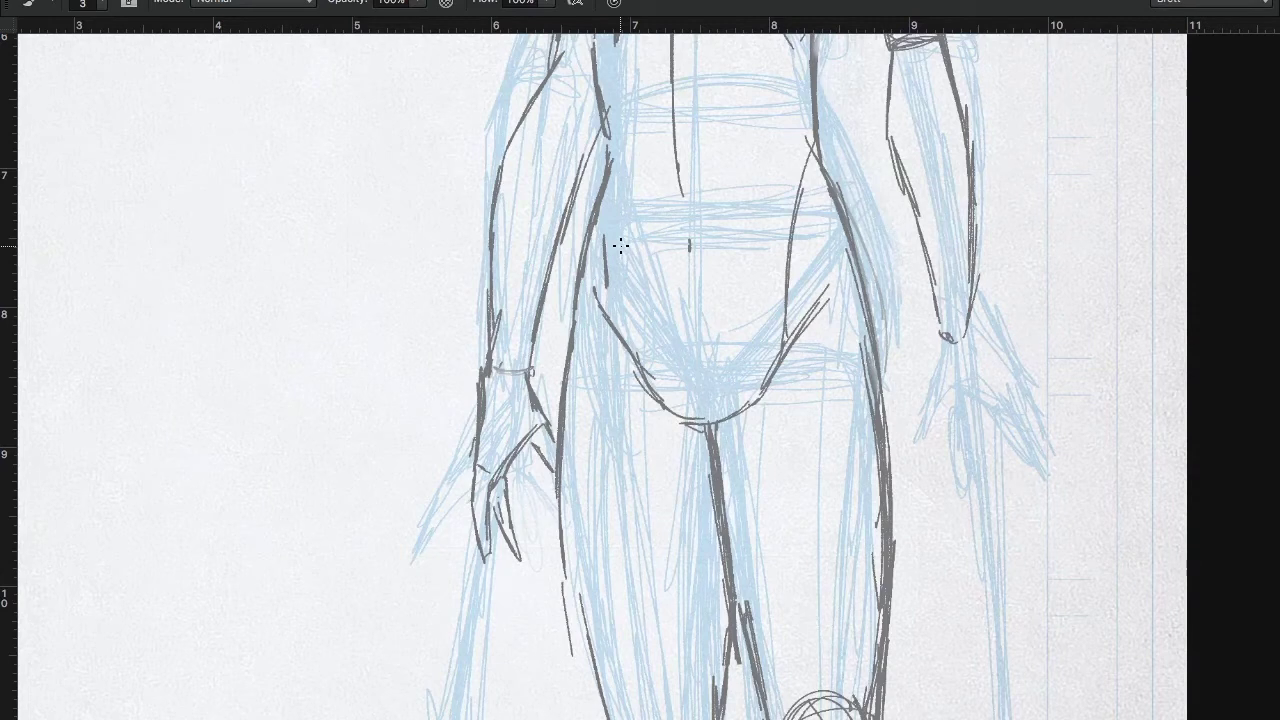
# Sketch the wrist, back of the hand and curled thumb at the end of the arm on the drawing's right
pyautogui.moveTo(819, 393); pyautogui.dragTo(512, 356)
pyautogui.moveTo(633, 295)
pyautogui.mouseDown()
pyautogui.moveTo(668, 288)
pyautogui.moveTo(690, 340)
pyautogui.mouseUp()
pyautogui.moveTo(662, 256); pyautogui.dragTo(691, 354)
pyautogui.moveTo(636, 276)
pyautogui.mouseDown()
pyautogui.moveTo(616, 342)
pyautogui.moveTo(643, 385)
pyautogui.moveTo(700, 382)
pyautogui.mouseUp()
pyautogui.moveTo(682, 304); pyautogui.dragTo(693, 386)
pyautogui.moveTo(616, 305)
pyautogui.mouseDown()
pyautogui.moveTo(595, 425)
pyautogui.moveTo(622, 402)
pyautogui.mouseUp()
pyautogui.moveTo(610, 384)
pyautogui.mouseDown()
pyautogui.moveTo(598, 424)
pyautogui.moveTo(608, 384)
pyautogui.moveTo(644, 410)
pyautogui.mouseUp()
# Draw the knuckle line and downward-pointing fingers of the hand on the drawing's right
pyautogui.moveTo(660, 392); pyautogui.dragTo(664, 430)
pyautogui.moveTo(632, 382); pyautogui.dragTo(650, 458)
pyautogui.moveTo(660, 402); pyautogui.dragTo(648, 468)
pyautogui.moveTo(664, 386); pyautogui.dragTo(692, 470)
pyautogui.moveTo(668, 378); pyautogui.dragTo(672, 472)
pyautogui.moveTo(670, 452); pyautogui.dragTo(679, 453)
pyautogui.moveTo(684, 386); pyautogui.dragTo(676, 472)
pyautogui.moveTo(692, 352)
pyautogui.mouseDown()
pyautogui.moveTo(700, 414)
pyautogui.moveTo(678, 468)
pyautogui.mouseUp()
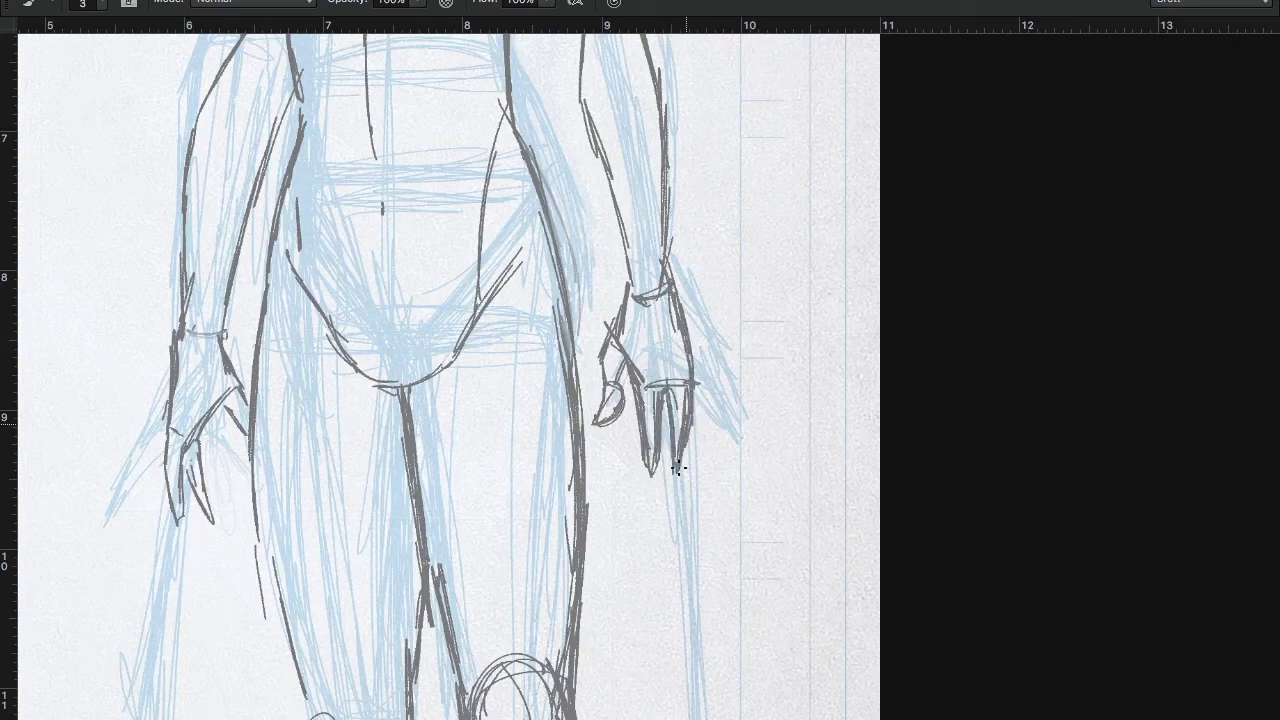
# Add an ear on each side of the head and strengthen the curved eye line across the face
pyautogui.moveTo(517, 293); pyautogui.dragTo(581, 714)
pyautogui.moveTo(505, 190); pyautogui.dragTo(525, 290)
pyautogui.moveTo(452, 334)
pyautogui.mouseDown()
pyautogui.moveTo(482, 458)
pyautogui.moveTo(526, 266)
pyautogui.moveTo(602, 362)
pyautogui.moveTo(586, 466)
pyautogui.moveTo(552, 494)
pyautogui.mouseUp()
pyautogui.moveTo(580, 498); pyautogui.dragTo(585, 470)
pyautogui.moveTo(470, 412); pyautogui.dragTo(536, 492)
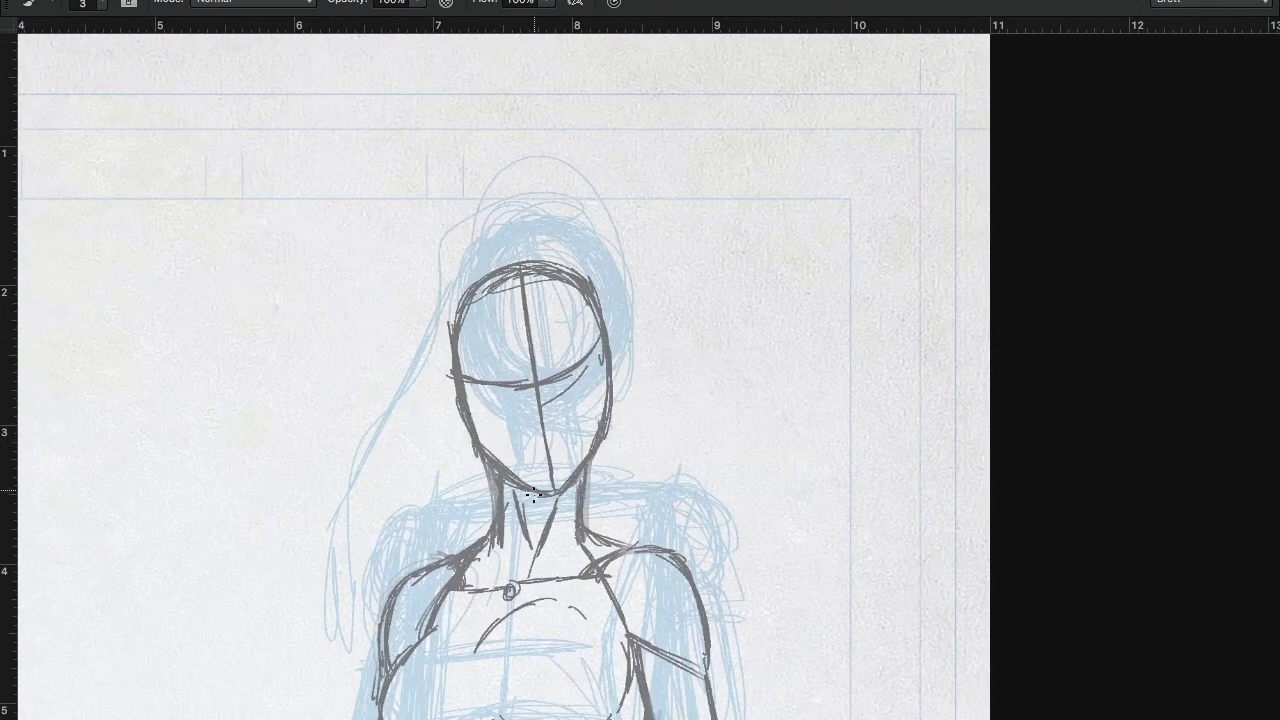
pyautogui.moveTo(448, 380)
pyautogui.mouseDown()
pyautogui.moveTo(470, 440)
pyautogui.moveTo(460, 432)
pyautogui.mouseUp()
pyautogui.moveTo(612, 344); pyautogui.dragTo(614, 424)
pyautogui.moveTo(452, 374); pyautogui.dragTo(602, 346)
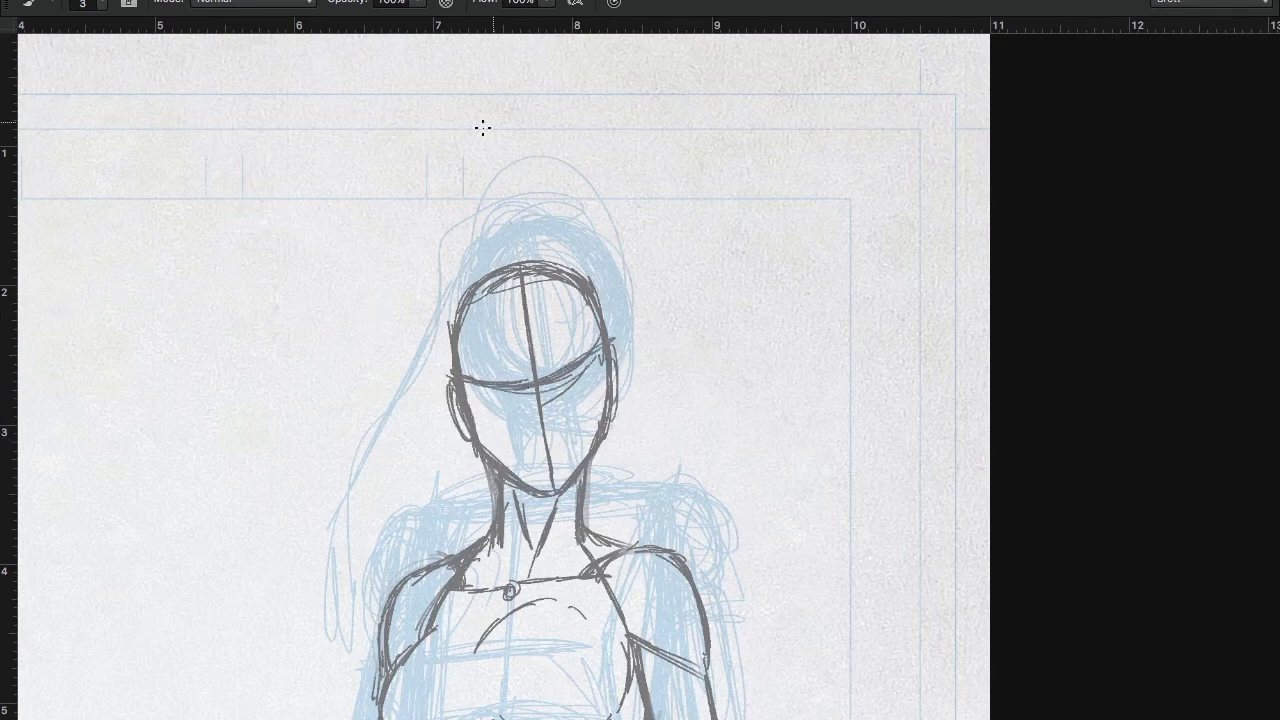
# Sketch the temple and cheek planes along both sides of the face
pyautogui.moveTo(462, 334); pyautogui.dragTo(476, 380)
pyautogui.moveTo(478, 386); pyautogui.dragTo(486, 450)
pyautogui.moveTo(450, 310); pyautogui.dragTo(480, 378)
pyautogui.moveTo(596, 350); pyautogui.dragTo(606, 402)
pyautogui.moveTo(588, 306); pyautogui.dragTo(606, 404)
pyautogui.moveTo(460, 340); pyautogui.dragTo(490, 450)
pyautogui.moveTo(484, 402); pyautogui.dragTo(522, 480)
# Extend the cheek planes to the chin, darken the face's centre line, and mark the eyes, nose and mouth
pyautogui.moveTo(460, 350); pyautogui.dragTo(514, 470)
pyautogui.moveTo(590, 334); pyautogui.dragTo(571, 474)
pyautogui.moveTo(590, 356); pyautogui.dragTo(571, 470)
pyautogui.moveTo(588, 304); pyautogui.dragTo(586, 418)
pyautogui.moveTo(520, 286); pyautogui.dragTo(548, 488)
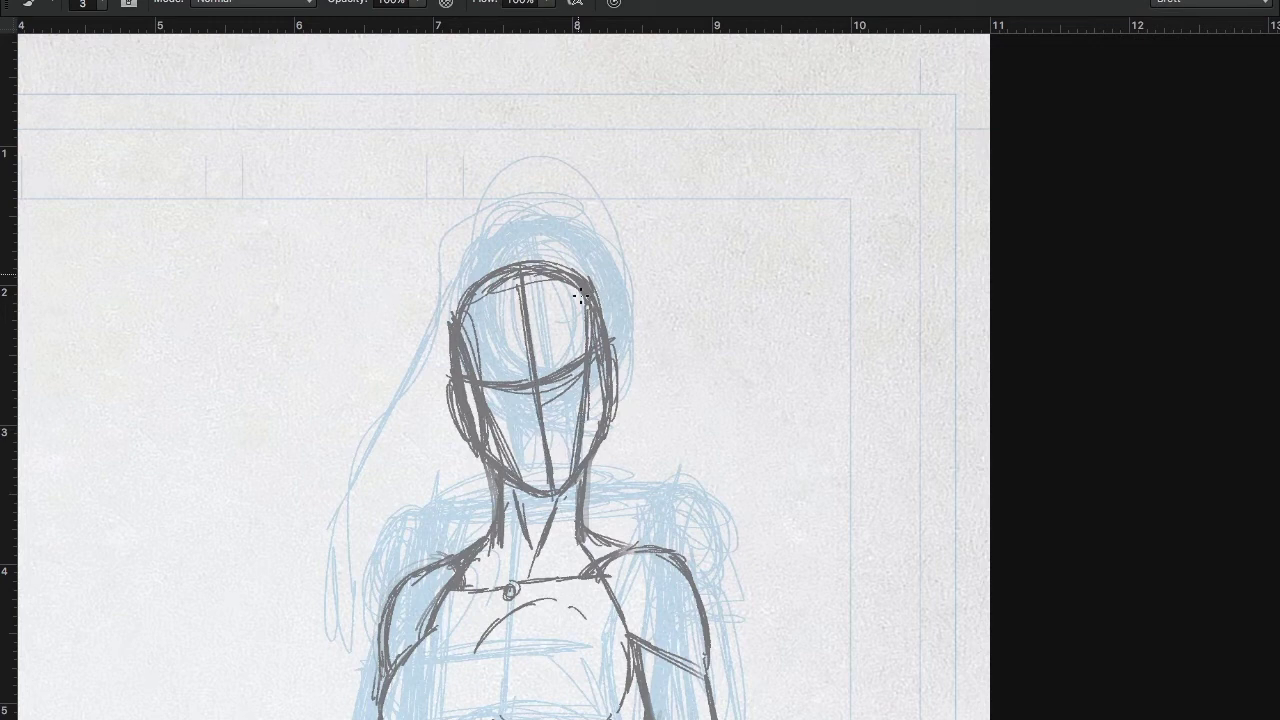
pyautogui.moveTo(554, 386)
pyautogui.mouseDown()
pyautogui.moveTo(580, 370)
pyautogui.moveTo(490, 396)
pyautogui.moveTo(552, 436)
pyautogui.moveTo(522, 457)
pyautogui.moveTo(604, 358)
pyautogui.moveTo(476, 434)
pyautogui.moveTo(582, 444)
pyautogui.moveTo(571, 398)
pyautogui.mouseUp()
# Lasso the facial features inside the head, enlarge them to about 108%, shift them slightly left, and deselect
pyautogui.press('l')
pyautogui.press('v')
pyautogui.hotkey('ctrl', 't')
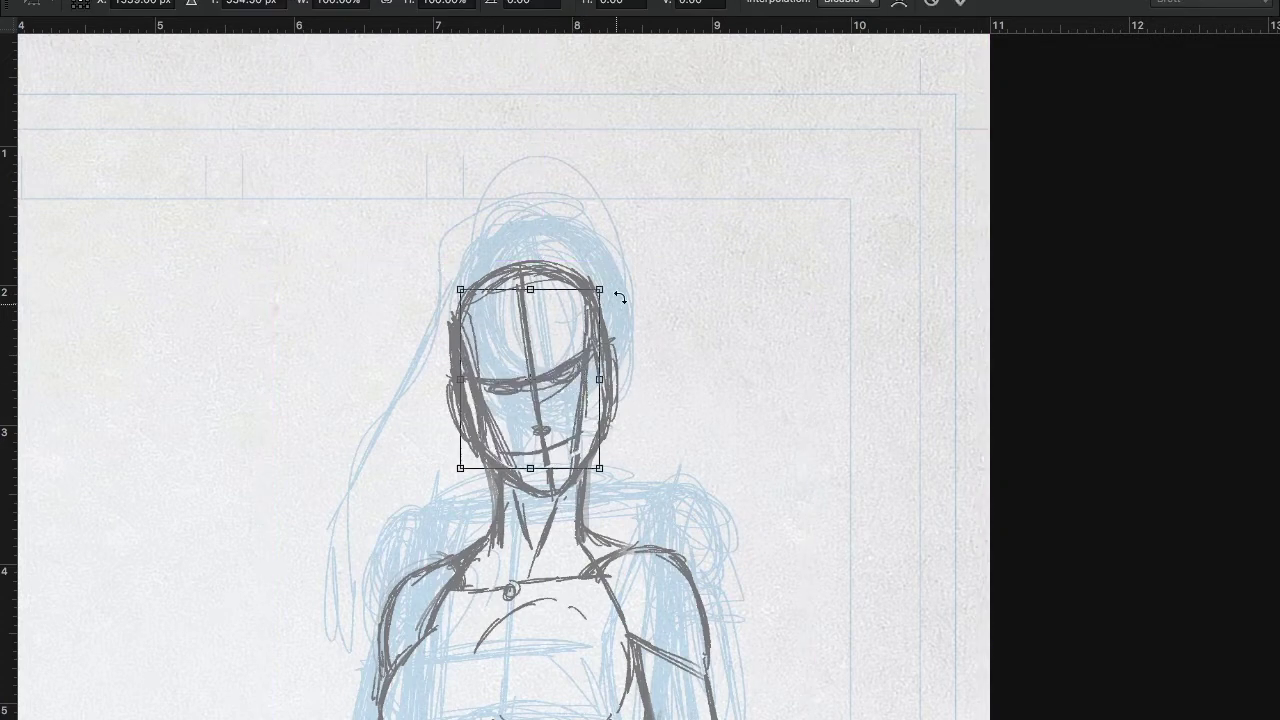
pyautogui.moveTo(603, 285); pyautogui.dragTo(612, 274)
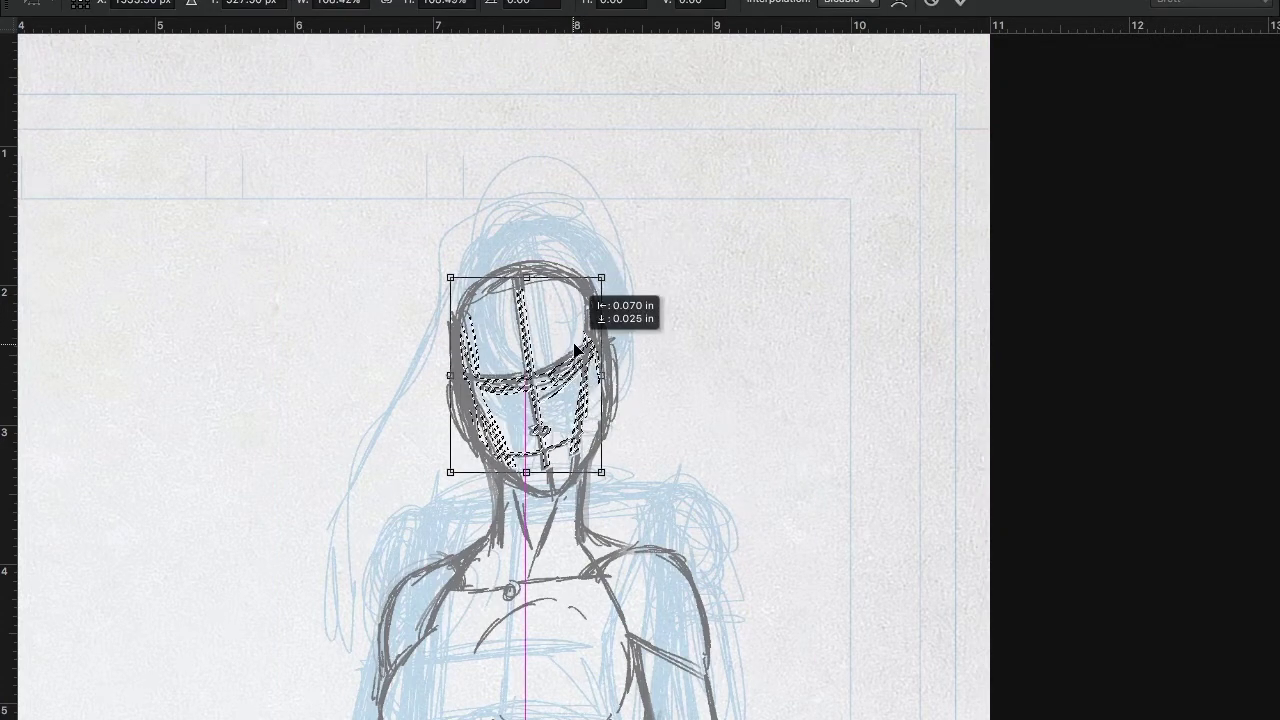
pyautogui.moveTo(577, 350); pyautogui.dragTo(580, 348)
pyautogui.press('Return')
pyautogui.hotkey('ctrl', 'd')
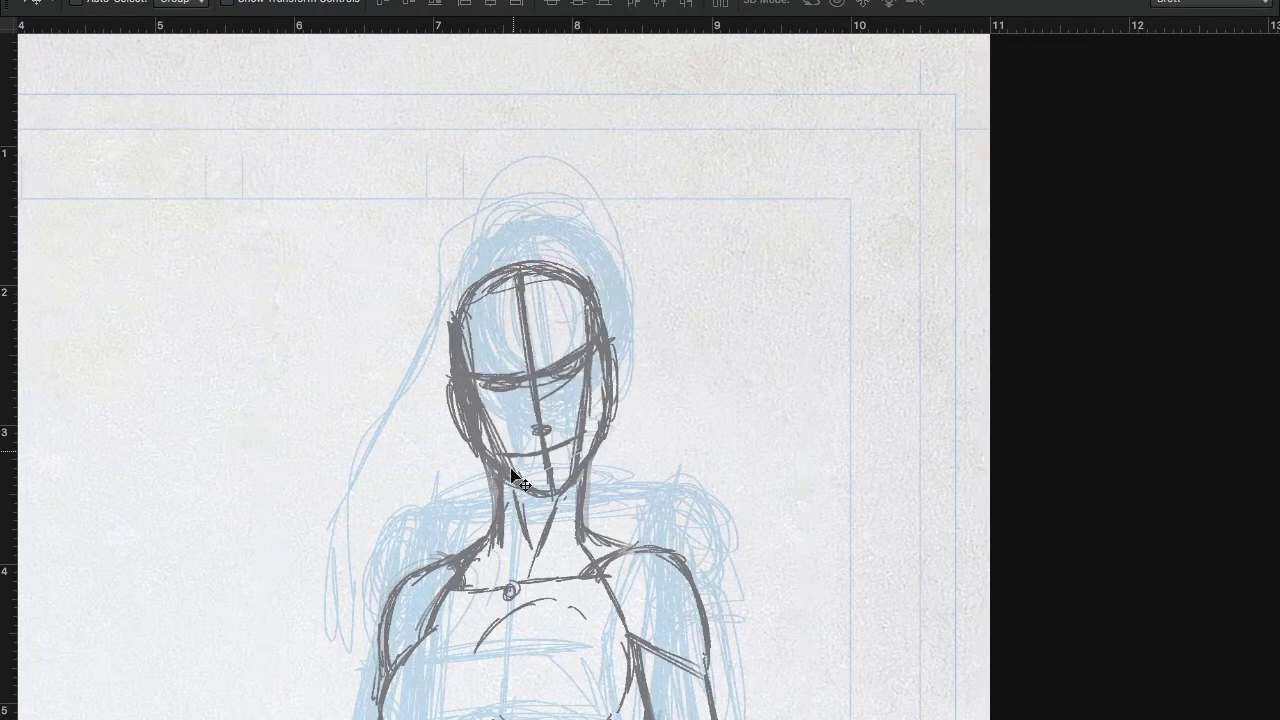
# Reinforce the shoulder line and outline long hair from the crown down both sides of the head to the shoulders
pyautogui.press('b')
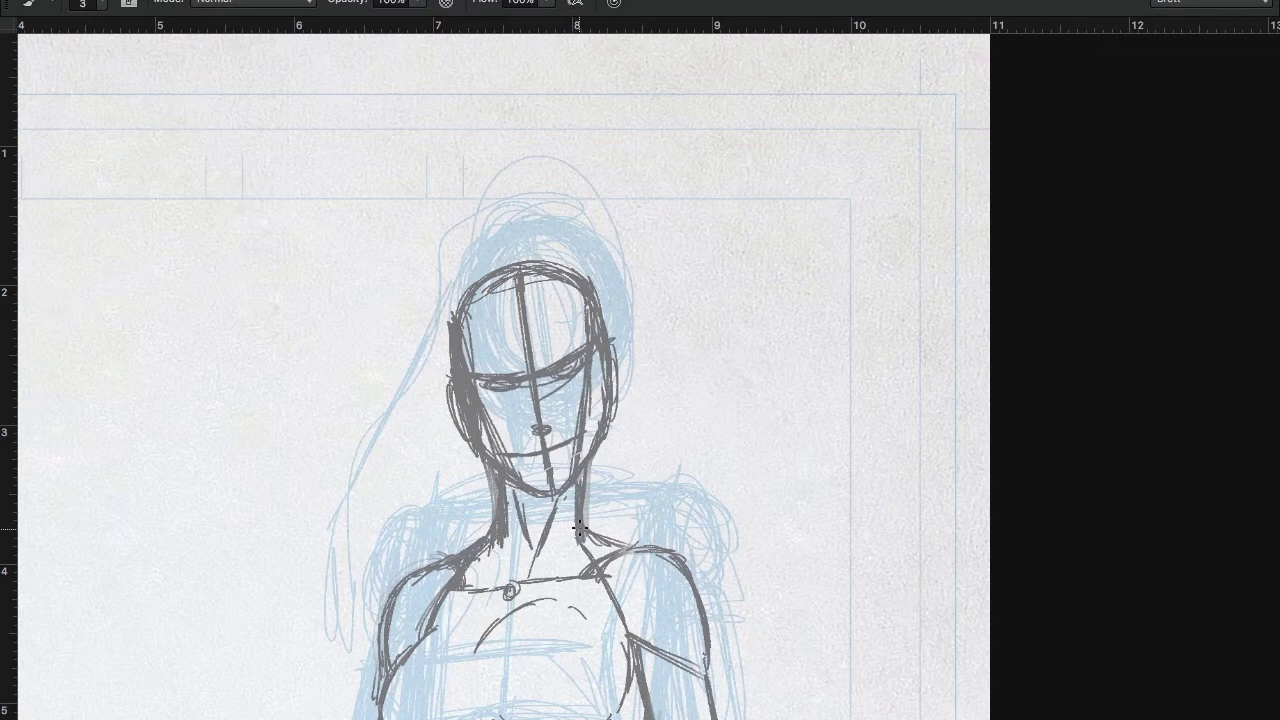
pyautogui.moveTo(578, 528)
pyautogui.mouseDown()
pyautogui.moveTo(660, 558)
pyautogui.moveTo(698, 628)
pyautogui.mouseUp()
pyautogui.moveTo(533, 247)
pyautogui.mouseDown()
pyautogui.moveTo(429, 363)
pyautogui.moveTo(437, 456)
pyautogui.mouseUp()
pyautogui.moveTo(446, 380)
pyautogui.mouseDown()
pyautogui.moveTo(331, 583)
pyautogui.moveTo(349, 669)
pyautogui.moveTo(378, 679)
pyautogui.moveTo(354, 545)
pyautogui.mouseUp()
pyautogui.moveTo(379, 523)
pyautogui.mouseDown()
pyautogui.moveTo(316, 638)
pyautogui.moveTo(438, 388)
pyautogui.moveTo(470, 258)
pyautogui.moveTo(455, 288)
pyautogui.moveTo(540, 248)
pyautogui.moveTo(431, 443)
pyautogui.moveTo(360, 537)
pyautogui.moveTo(507, 252)
pyautogui.moveTo(618, 291)
pyautogui.mouseUp()
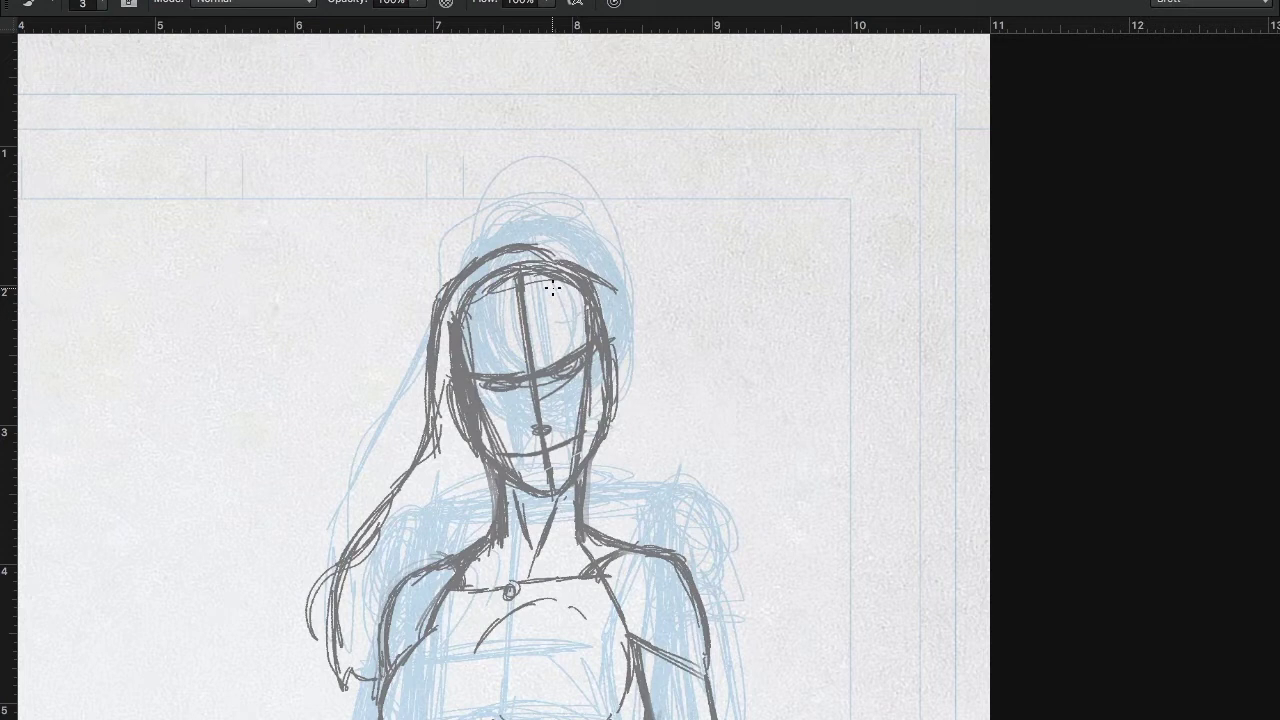
pyautogui.moveTo(612, 302); pyautogui.dragTo(664, 548)
pyautogui.moveTo(548, 292); pyautogui.dragTo(540, 370)
pyautogui.moveTo(526, 354); pyautogui.dragTo(514, 396)
pyautogui.moveTo(503, 302); pyautogui.dragTo(522, 378)
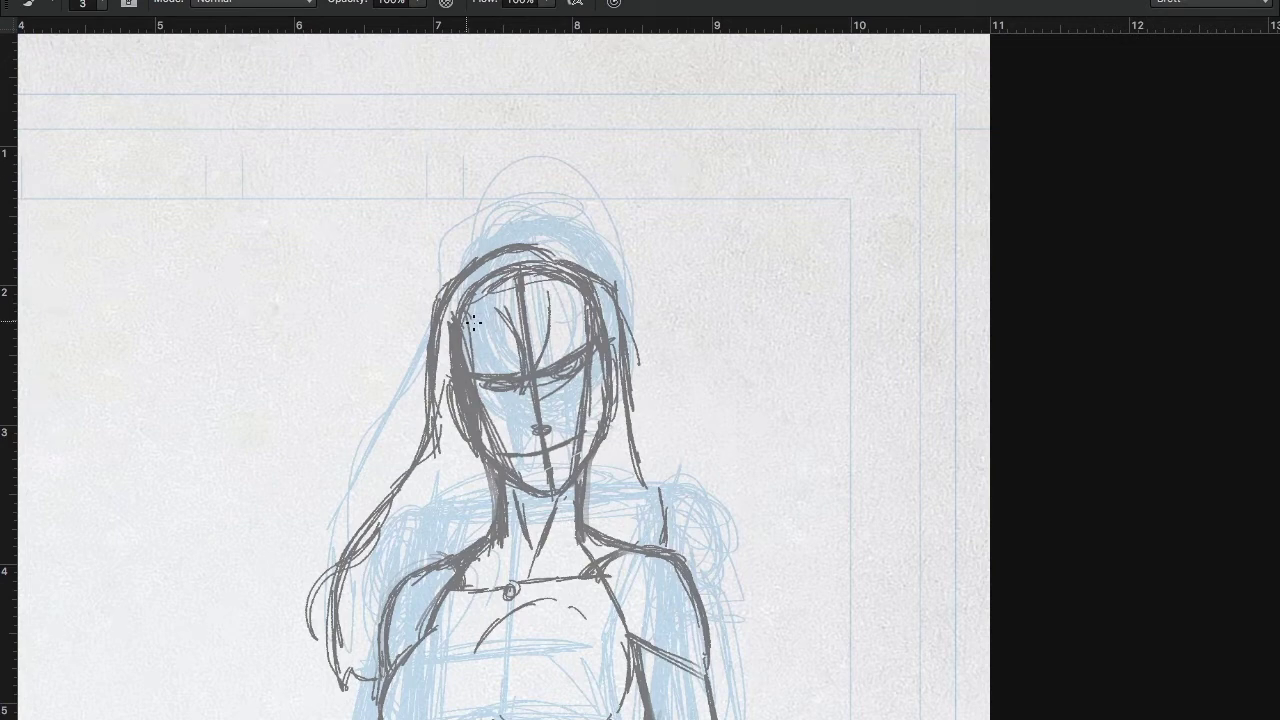
pyautogui.moveTo(497, 308); pyautogui.dragTo(475, 354)
pyautogui.moveTo(453, 392); pyautogui.dragTo(462, 452)
pyautogui.hotkey('ctrl', 'z')
pyautogui.hotkey('ctrl', 'z')
pyautogui.hotkey('ctrl', 'z')
pyautogui.hotkey('ctrl', 'z')
pyautogui.hotkey('ctrl', 'z')
pyautogui.hotkey('ctrl', 'z')
# Draw pointed bangs across the forehead and add loose strands beside the face
pyautogui.moveTo(544, 296); pyautogui.dragTo(496, 362)
pyautogui.moveTo(543, 298); pyautogui.dragTo(493, 363)
pyautogui.moveTo(503, 299); pyautogui.dragTo(492, 362)
pyautogui.moveTo(505, 306); pyautogui.dragTo(478, 352)
pyautogui.moveTo(496, 316); pyautogui.dragTo(476, 366)
pyautogui.moveTo(458, 400); pyautogui.dragTo(420, 462)
pyautogui.moveTo(500, 316); pyautogui.dragTo(488, 342)
pyautogui.moveTo(557, 300)
pyautogui.mouseDown()
pyautogui.moveTo(548, 346)
pyautogui.moveTo(566, 346)
pyautogui.mouseUp()
pyautogui.moveTo(594, 356); pyautogui.dragTo(598, 390)
# Thicken the hair outline over the crown and down the drawing's right side to the shoulder
pyautogui.moveTo(576, 266)
pyautogui.mouseDown()
pyautogui.moveTo(540, 240)
pyautogui.moveTo(478, 260)
pyautogui.mouseUp()
pyautogui.moveTo(538, 244); pyautogui.dragTo(604, 274)
pyautogui.moveTo(614, 300); pyautogui.dragTo(630, 452)
pyautogui.moveTo(618, 398); pyautogui.dragTo(656, 496)
pyautogui.moveTo(666, 522); pyautogui.dragTo(674, 548)
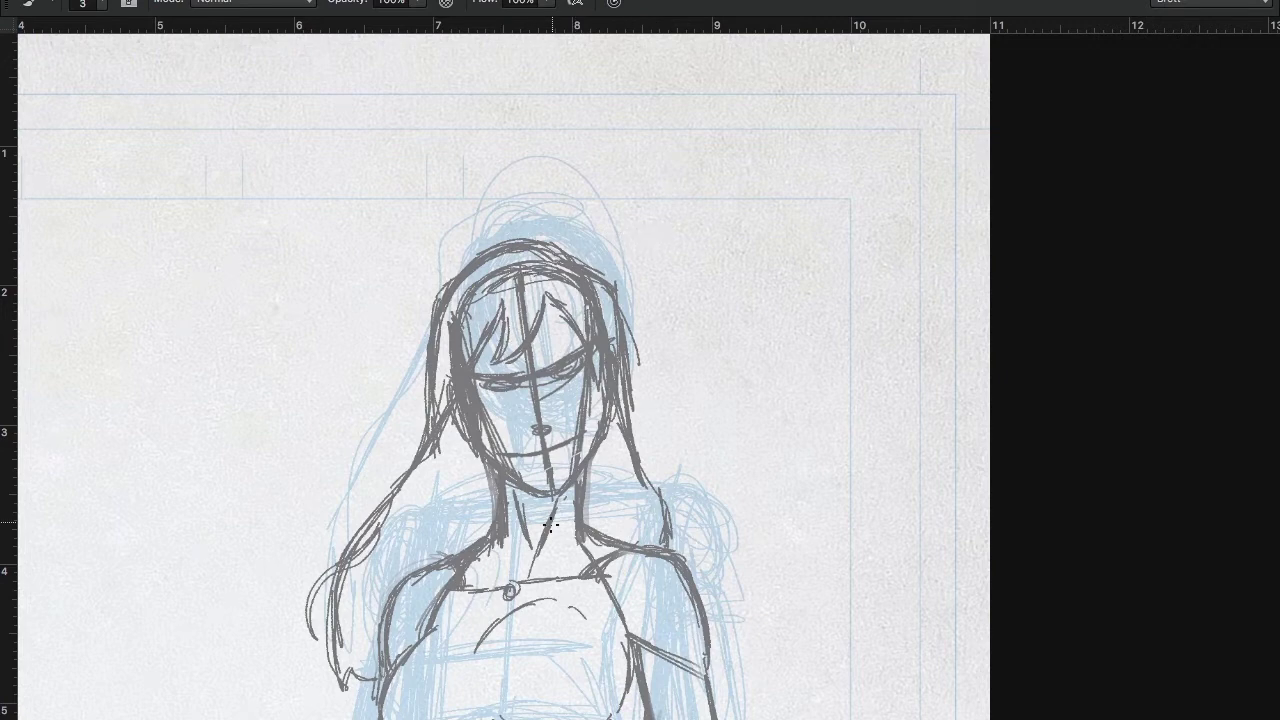
# Draw a pointed open collar with a round clasp at the throat and darken the side of the neck
pyautogui.moveTo(551, 524)
pyautogui.mouseDown()
pyautogui.moveTo(530, 548)
pyautogui.moveTo(570, 504)
pyautogui.mouseUp()
pyautogui.moveTo(492, 493)
pyautogui.mouseDown()
pyautogui.moveTo(490, 588)
pyautogui.moveTo(484, 514)
pyautogui.moveTo(551, 556)
pyautogui.moveTo(577, 550)
pyautogui.moveTo(586, 505)
pyautogui.mouseUp()
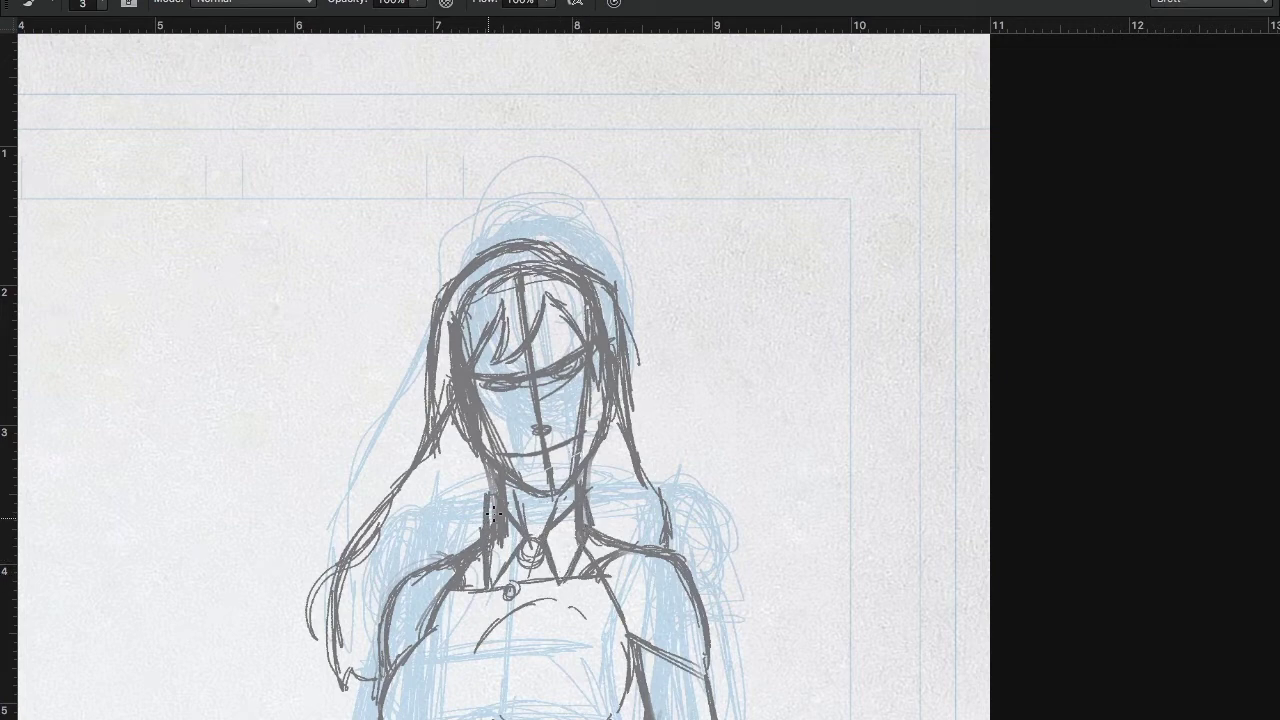
pyautogui.moveTo(483, 495); pyautogui.dragTo(496, 526)
# Draw the cape's front edges from the throat clasp across the chest to both sides, continuing over the right-hand upper arm
pyautogui.press('space')
pyautogui.moveTo(555, 339)
pyautogui.mouseDown()
pyautogui.moveTo(313, 147)
pyautogui.moveTo(241, 143)
pyautogui.mouseUp()
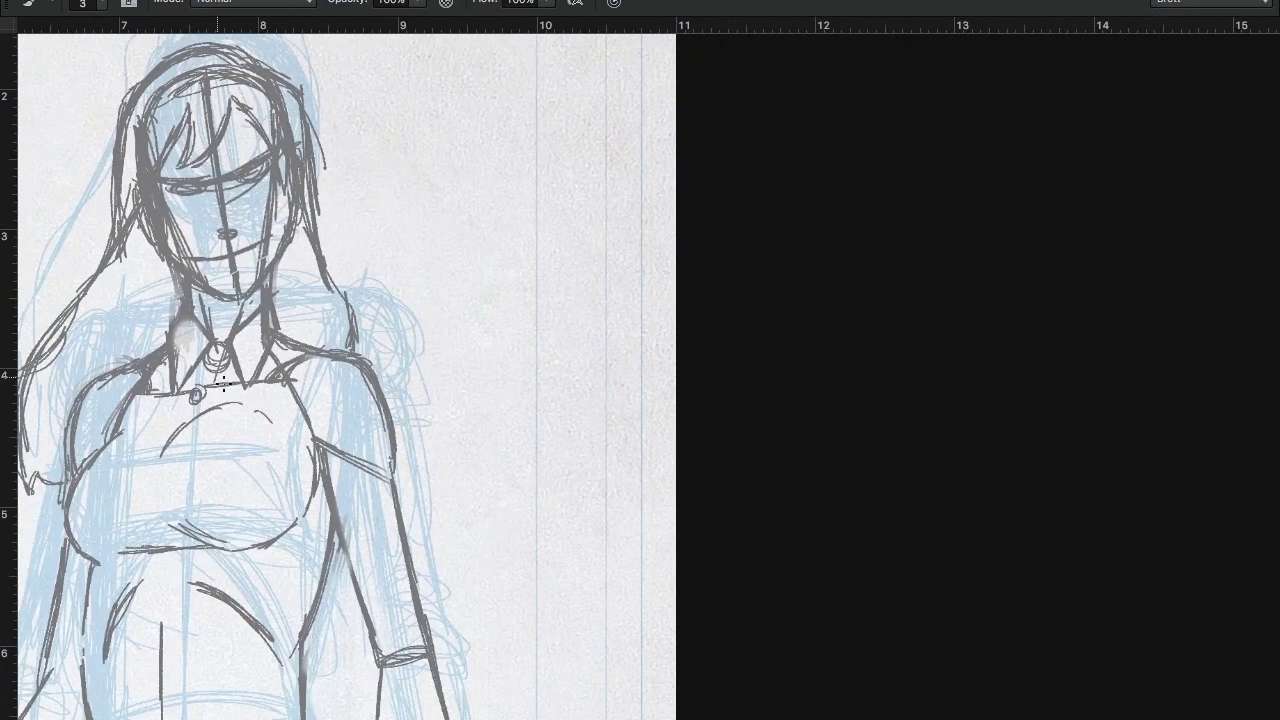
pyautogui.moveTo(218, 376); pyautogui.dragTo(288, 440)
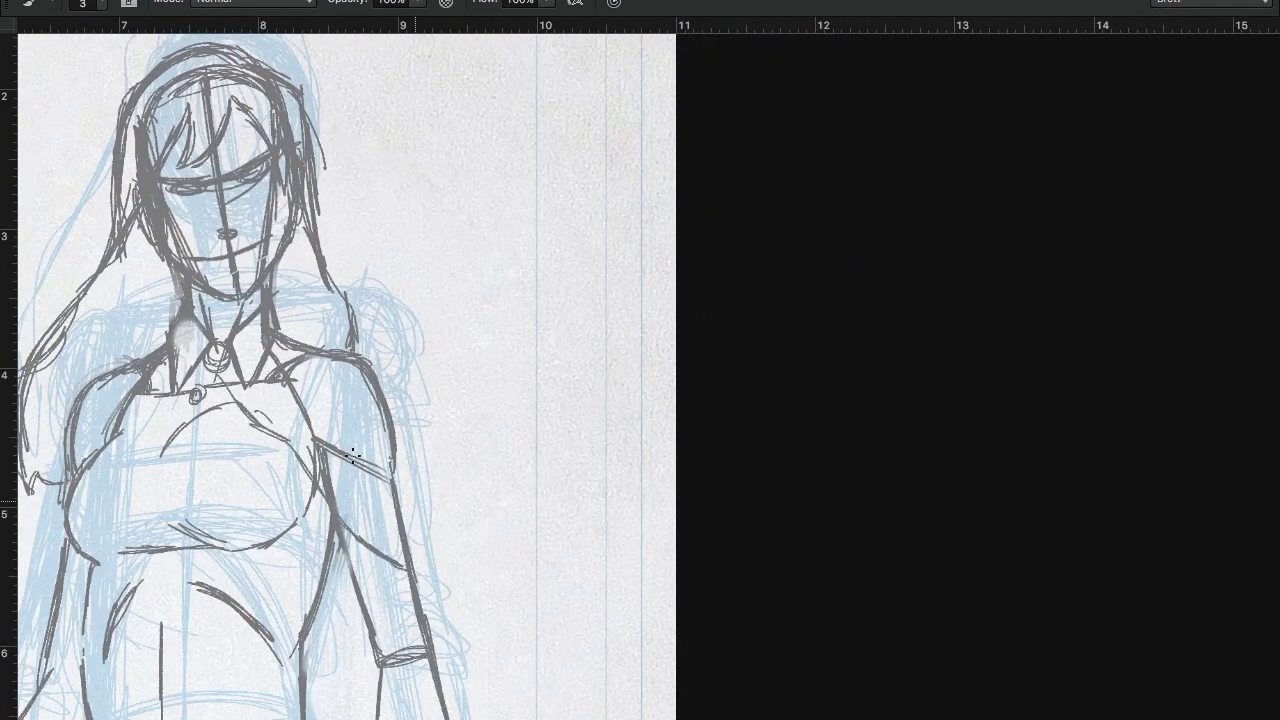
pyautogui.moveTo(531, 435); pyautogui.dragTo(814, 483)
pyautogui.moveTo(509, 430)
pyautogui.mouseDown()
pyautogui.moveTo(468, 478)
pyautogui.moveTo(390, 530)
pyautogui.mouseUp()
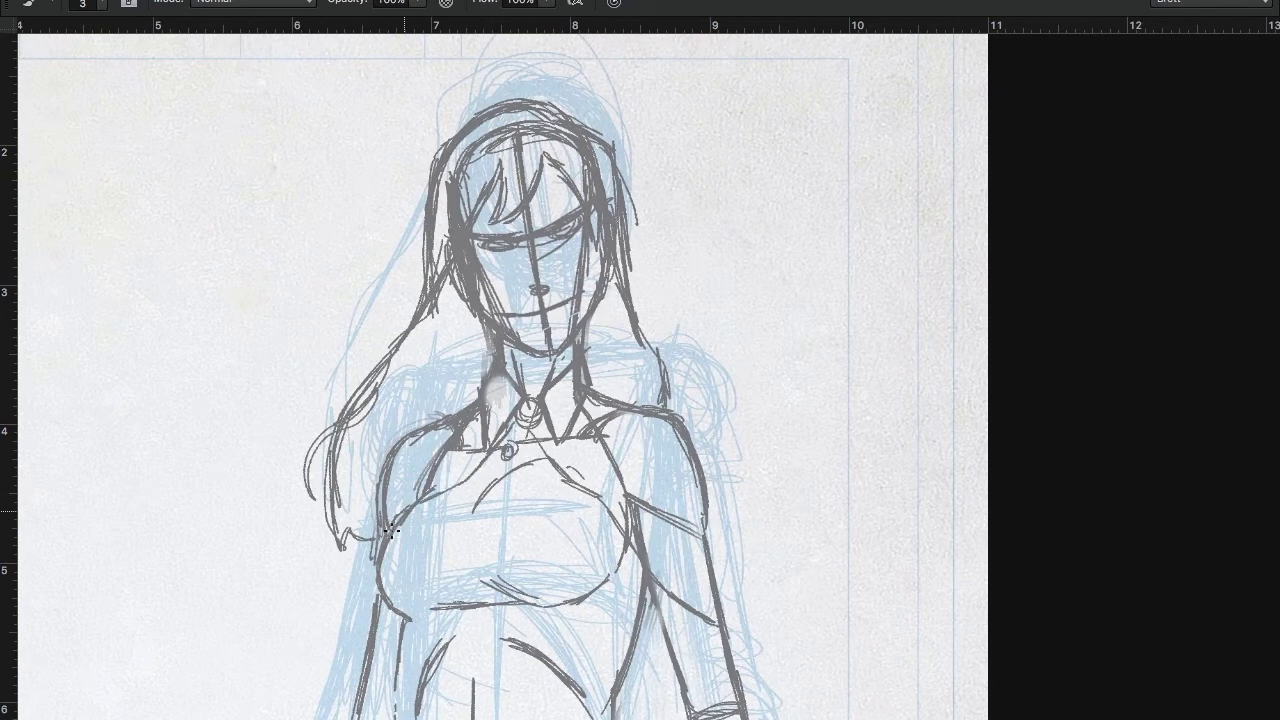
# Draw the cape's pointed fold around the left-hand upper arm and reinforce its edge and folds over the right-hand arm
pyautogui.moveTo(473, 388)
pyautogui.mouseDown()
pyautogui.moveTo(410, 432)
pyautogui.moveTo(345, 620)
pyautogui.mouseUp()
pyautogui.moveTo(345, 620); pyautogui.dragTo(362, 666)
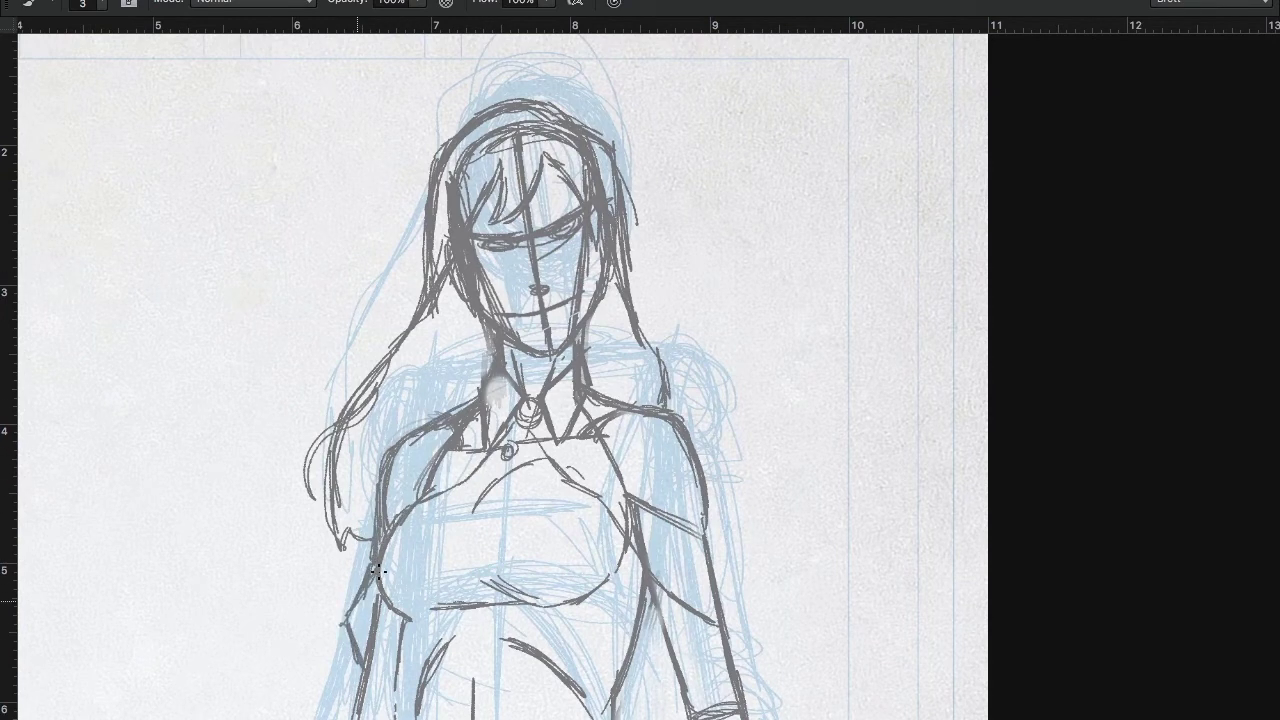
pyautogui.moveTo(376, 572); pyautogui.dragTo(346, 618)
pyautogui.moveTo(395, 520); pyautogui.dragTo(442, 478)
pyautogui.moveTo(352, 648)
pyautogui.mouseDown()
pyautogui.moveTo(338, 612)
pyautogui.moveTo(379, 614)
pyautogui.mouseUp()
pyautogui.moveTo(619, 497); pyautogui.dragTo(476, 311)
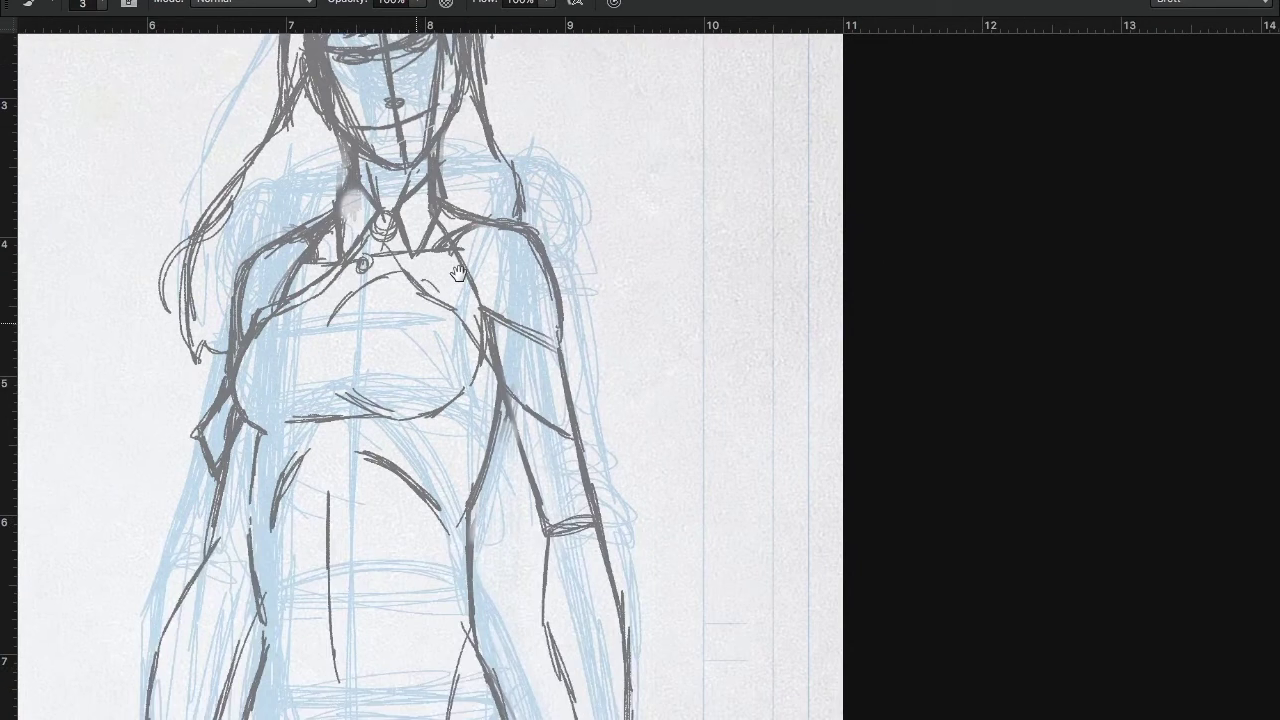
pyautogui.moveTo(392, 246)
pyautogui.mouseDown()
pyautogui.moveTo(462, 294)
pyautogui.moveTo(528, 371)
pyautogui.moveTo(570, 382)
pyautogui.moveTo(601, 508)
pyautogui.mouseUp()
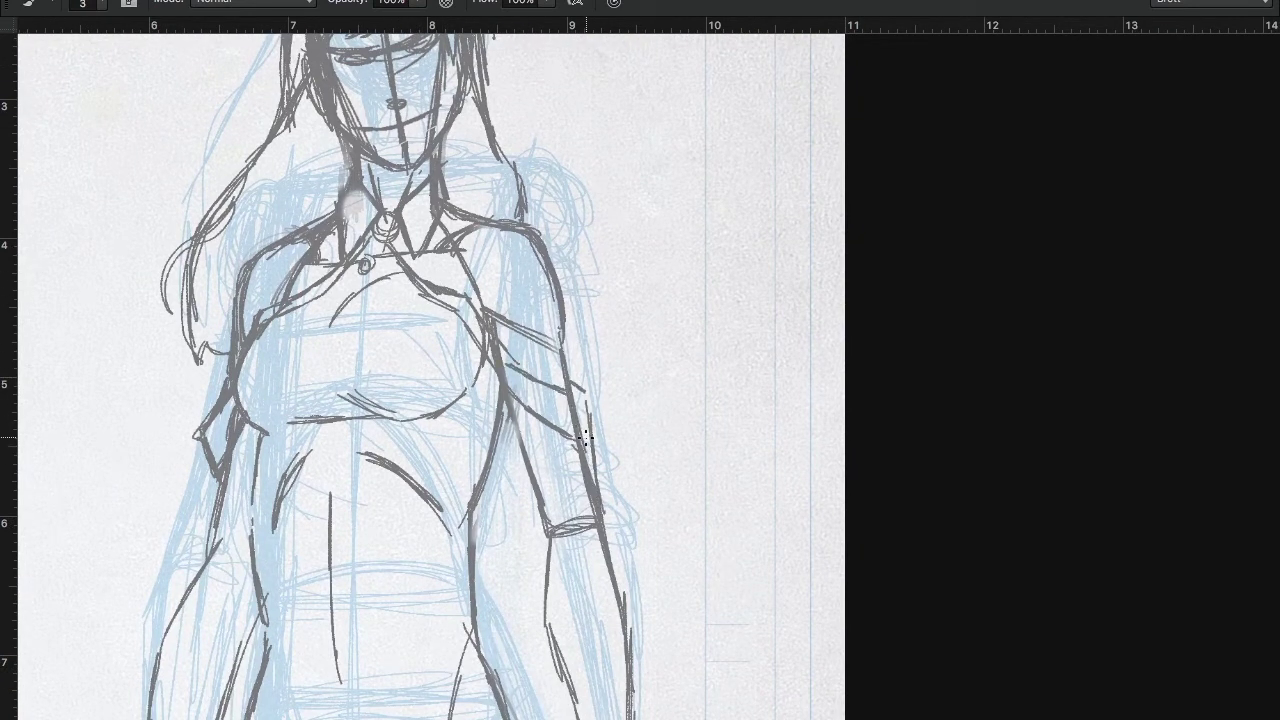
# Draw the cape's flared outer edge and jagged hem behind the hand and thigh on the drawing's left
pyautogui.hotkey('ctrl', '-')
pyautogui.hotkey('ctrl', '-')
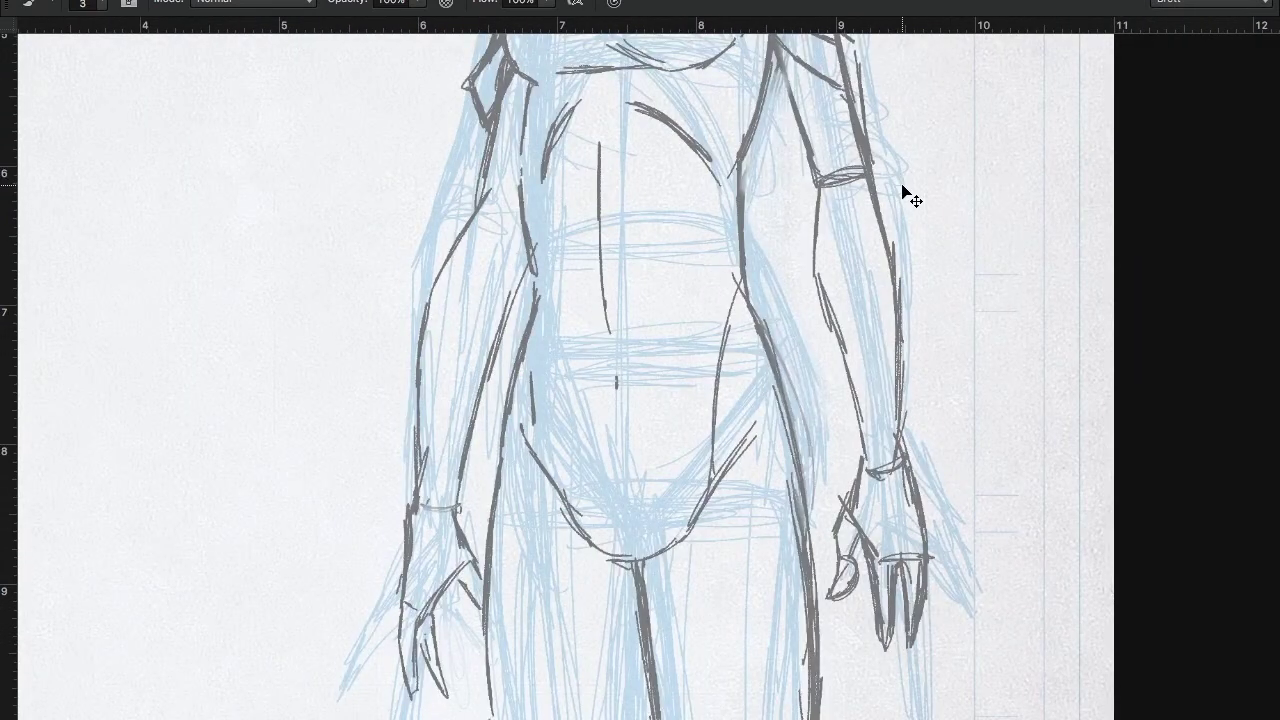
pyautogui.hotkey('ctrl', '-')
pyautogui.scroll(3, 876, 236)
pyautogui.scroll(-3, 880, 246)
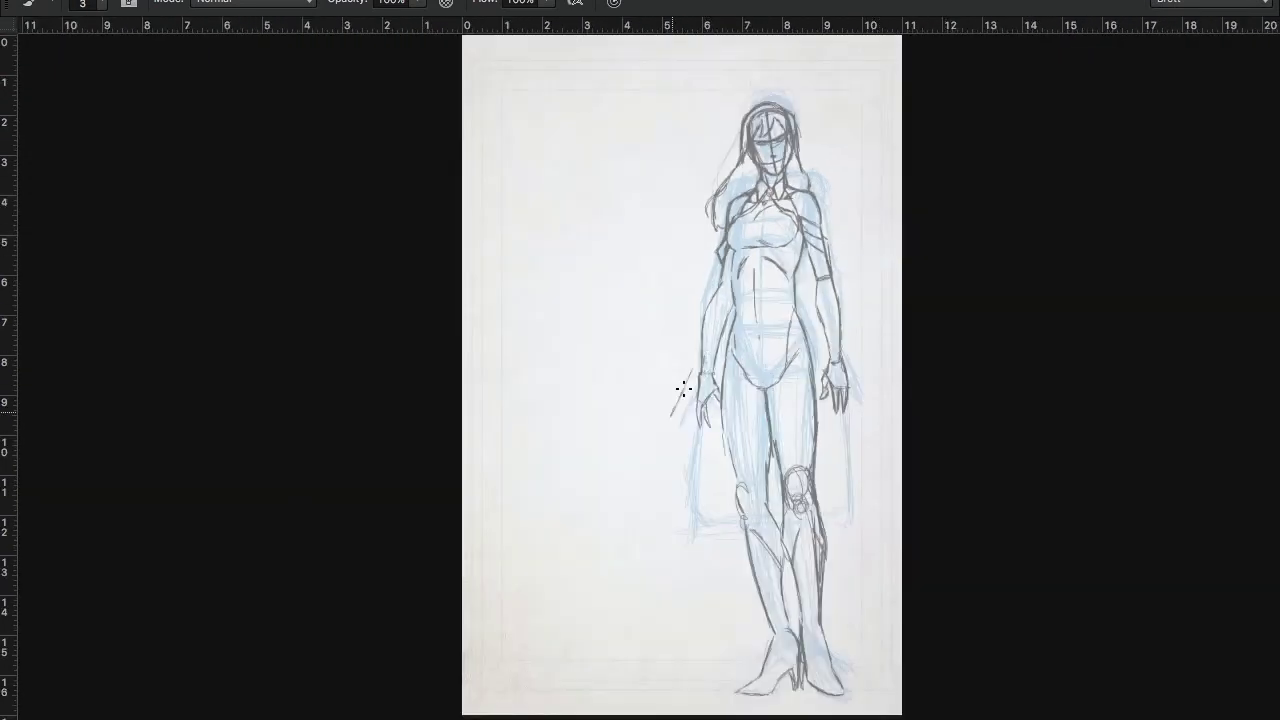
pyautogui.moveTo(684, 389); pyautogui.dragTo(659, 434)
pyautogui.moveTo(660, 460); pyautogui.dragTo(663, 480)
pyautogui.moveTo(679, 376); pyautogui.dragTo(650, 480)
pyautogui.moveTo(660, 468); pyautogui.dragTo(739, 495)
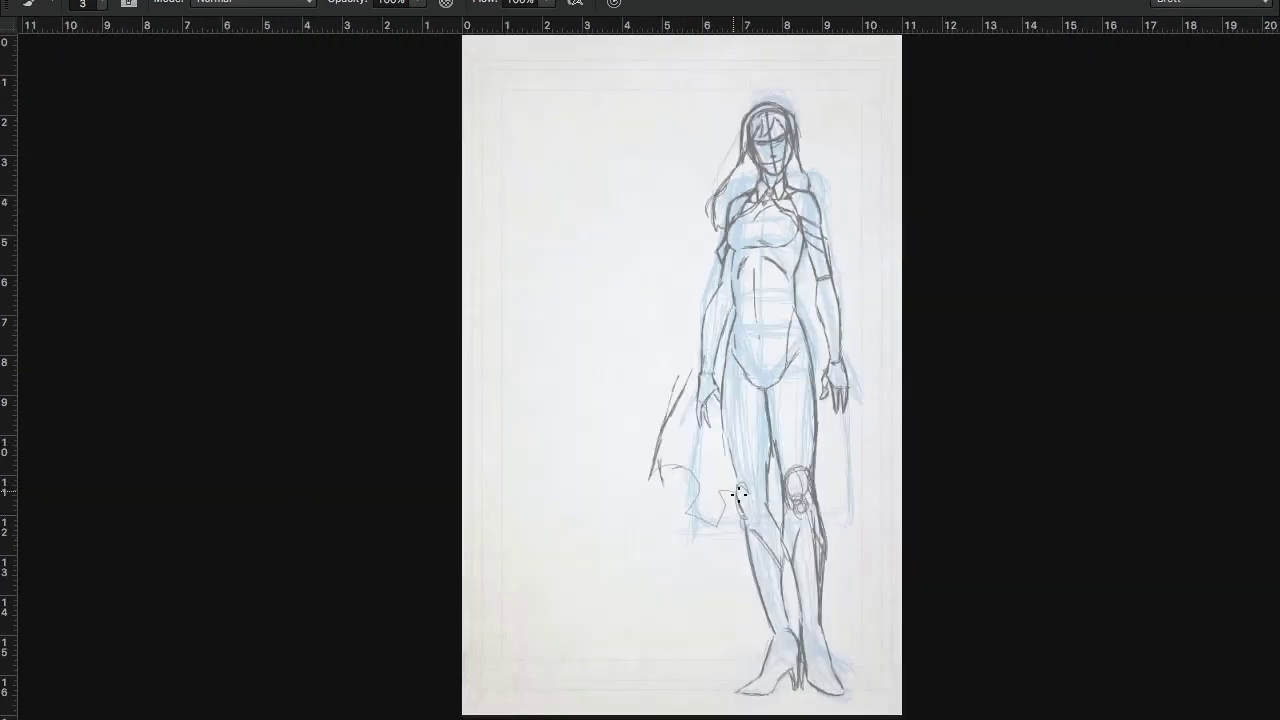
pyautogui.moveTo(698, 358); pyautogui.dragTo(656, 462)
# Draw the cape's hem, outer edge and vertical folds beside the leg on the drawing's right
pyautogui.moveTo(864, 501)
pyautogui.mouseDown()
pyautogui.moveTo(846, 423)
pyautogui.moveTo(840, 497)
pyautogui.mouseUp()
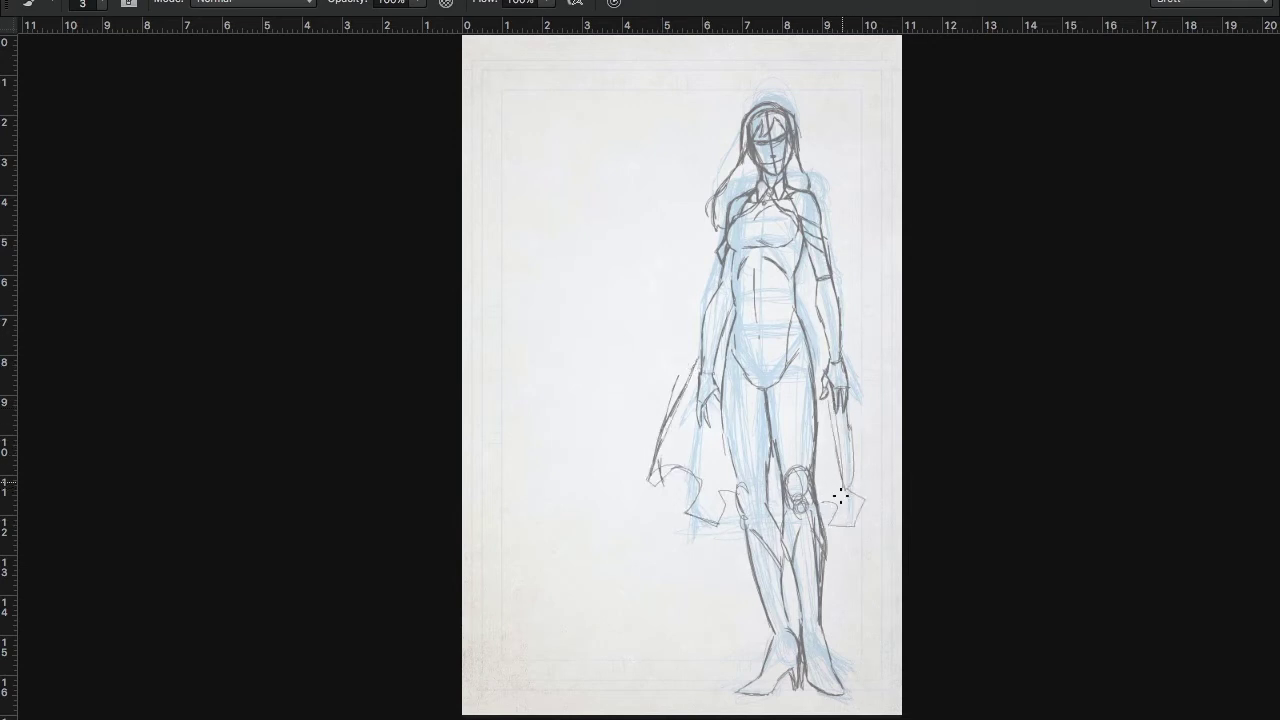
pyautogui.moveTo(840, 408)
pyautogui.mouseDown()
pyautogui.moveTo(852, 500)
pyautogui.moveTo(866, 498)
pyautogui.mouseUp()
pyautogui.moveTo(836, 430); pyautogui.dragTo(824, 516)
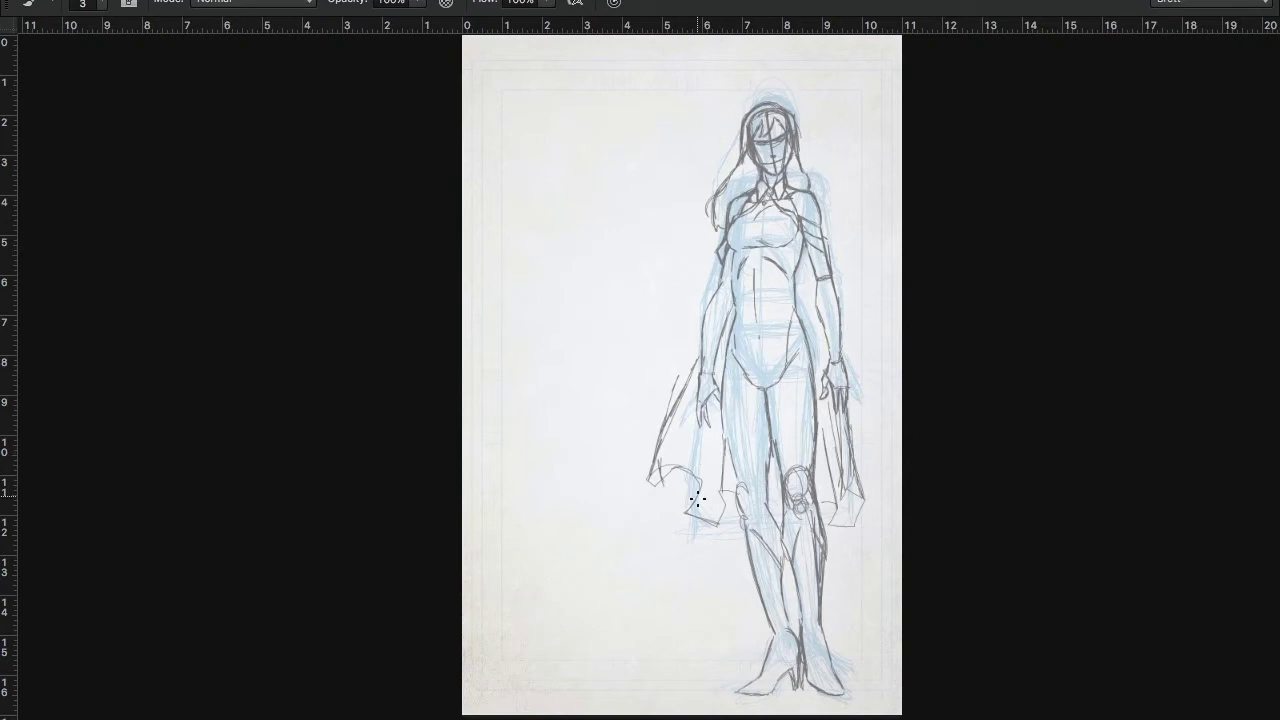
# Add fold lines and a hem corner to the cape's left side, and extend its outer edge up to the forearm
pyautogui.moveTo(697, 499)
pyautogui.mouseDown()
pyautogui.moveTo(674, 457)
pyautogui.moveTo(690, 372)
pyautogui.moveTo(668, 444)
pyautogui.mouseUp()
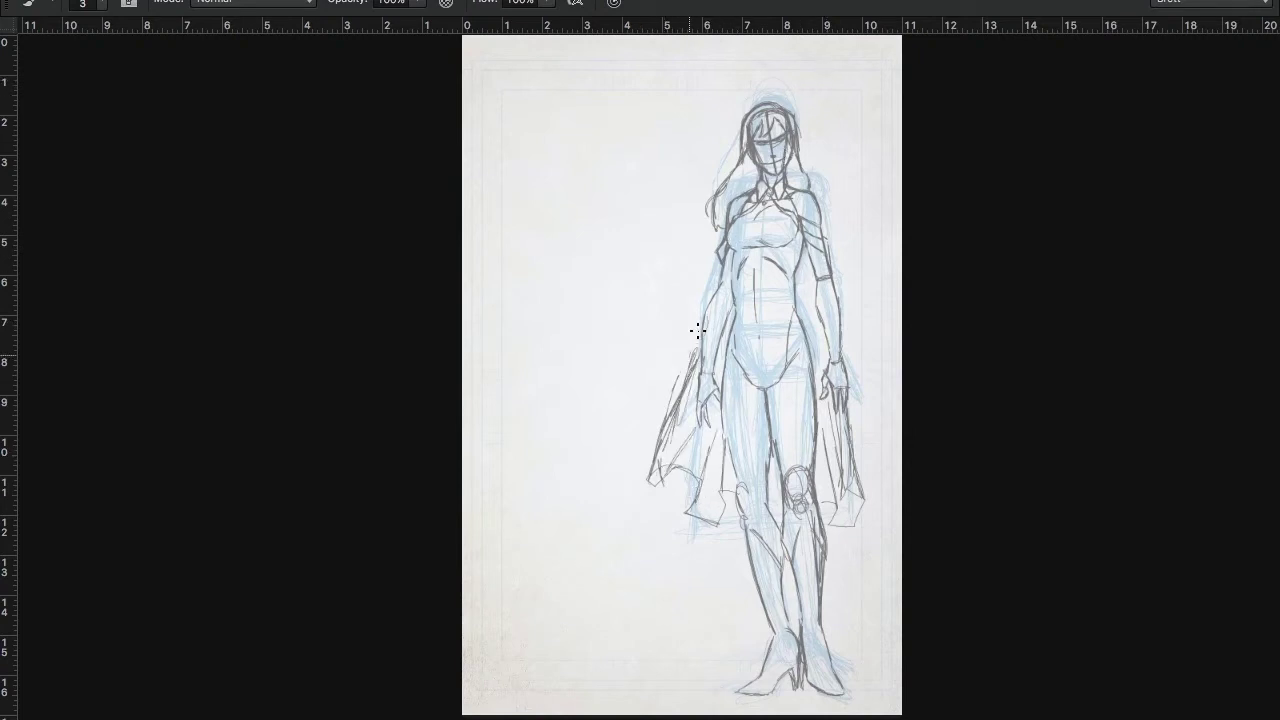
pyautogui.moveTo(706, 318); pyautogui.dragTo(692, 360)
pyautogui.moveTo(667, 488); pyautogui.dragTo(654, 485)
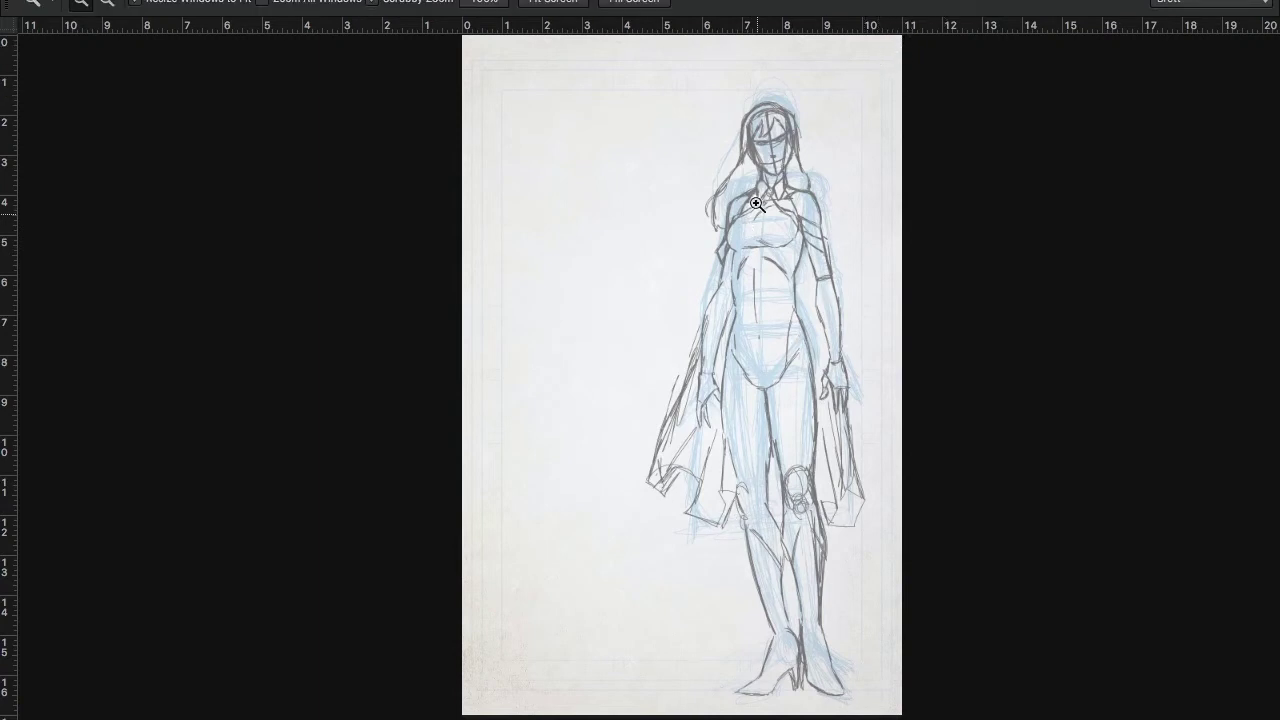
# Draw a belt with a round buckle around the waist and reinforce the side contours of the waist and hips
pyautogui.press('z')
pyautogui.click(837, 300)
pyautogui.moveTo(817, 332); pyautogui.dragTo(639, 397)
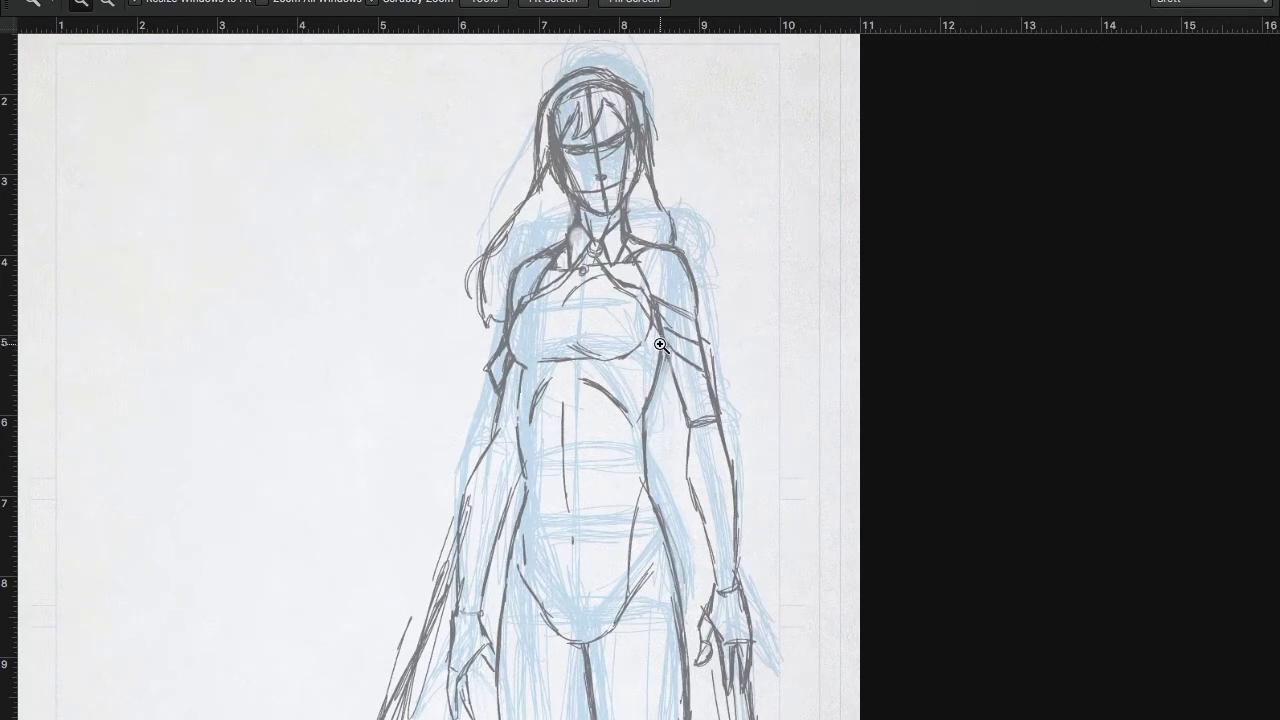
pyautogui.press('b')
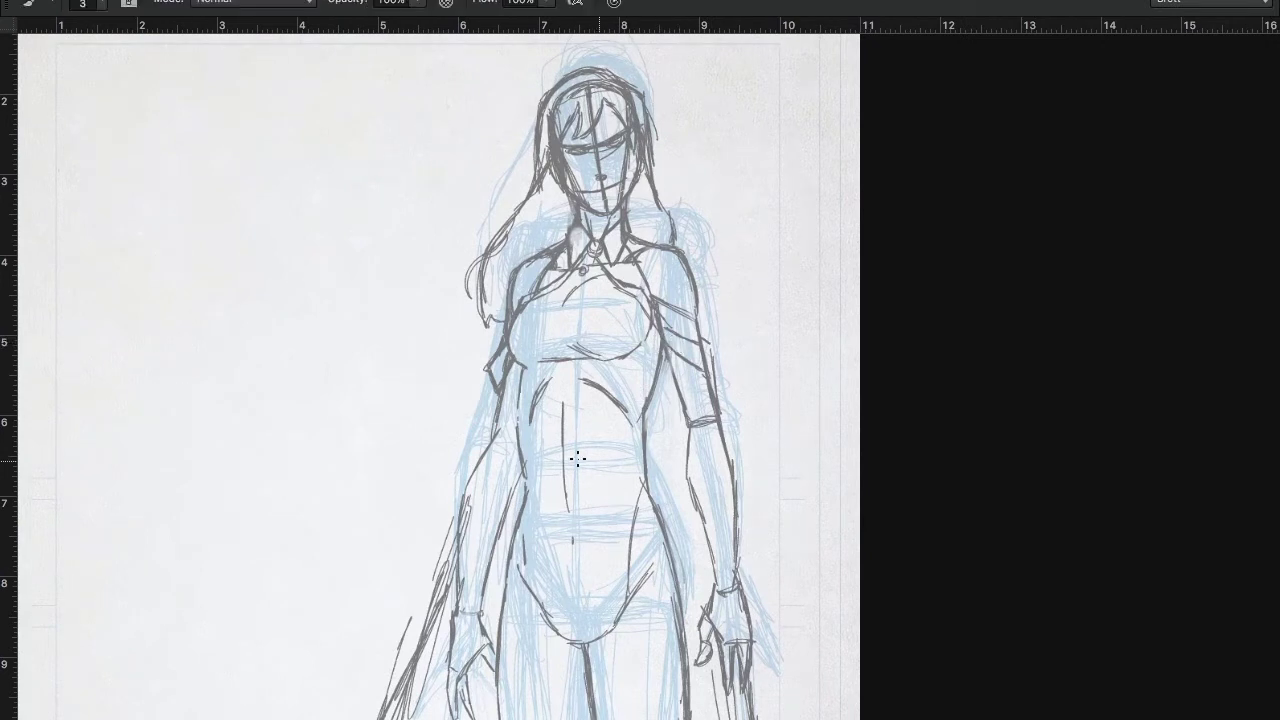
pyautogui.moveTo(568, 515)
pyautogui.mouseDown()
pyautogui.moveTo(552, 508)
pyautogui.moveTo(588, 514)
pyautogui.moveTo(558, 526)
pyautogui.moveTo(644, 488)
pyautogui.moveTo(605, 503)
pyautogui.mouseUp()
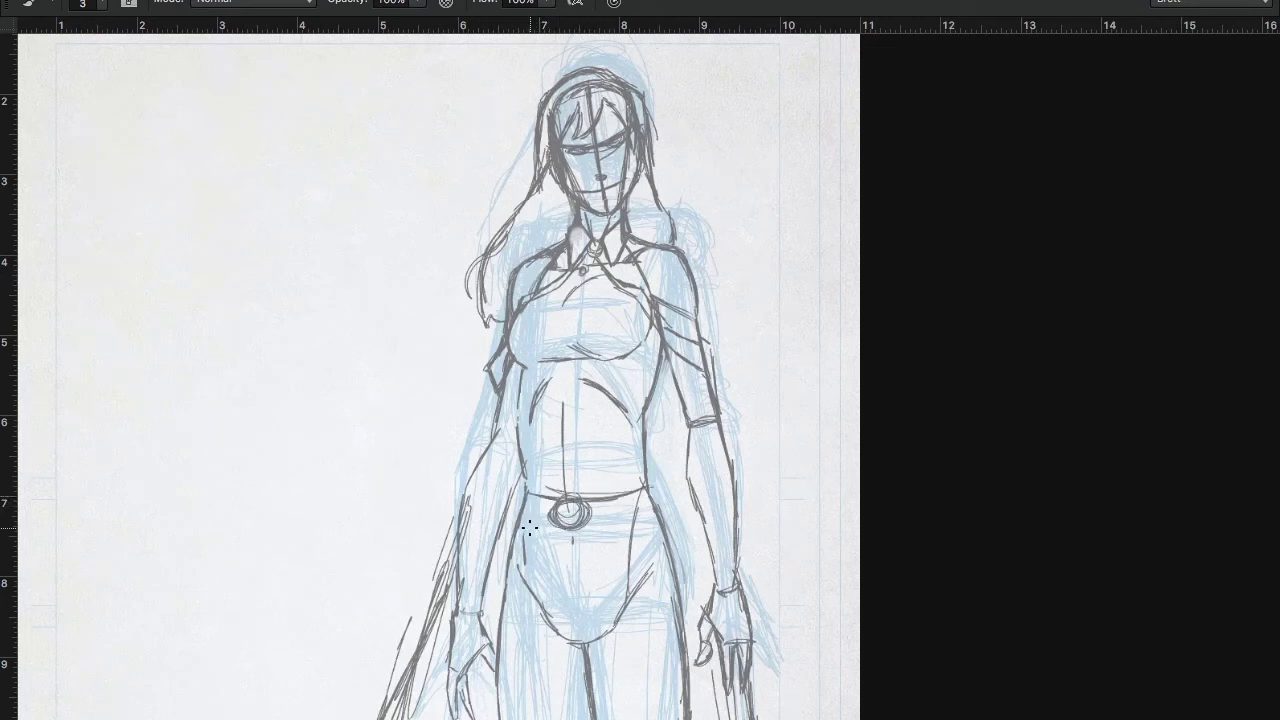
pyautogui.moveTo(529, 527); pyautogui.dragTo(660, 512)
pyautogui.moveTo(525, 472); pyautogui.dragTo(523, 510)
pyautogui.moveTo(645, 414)
pyautogui.mouseDown()
pyautogui.moveTo(652, 508)
pyautogui.moveTo(682, 604)
pyautogui.mouseUp()
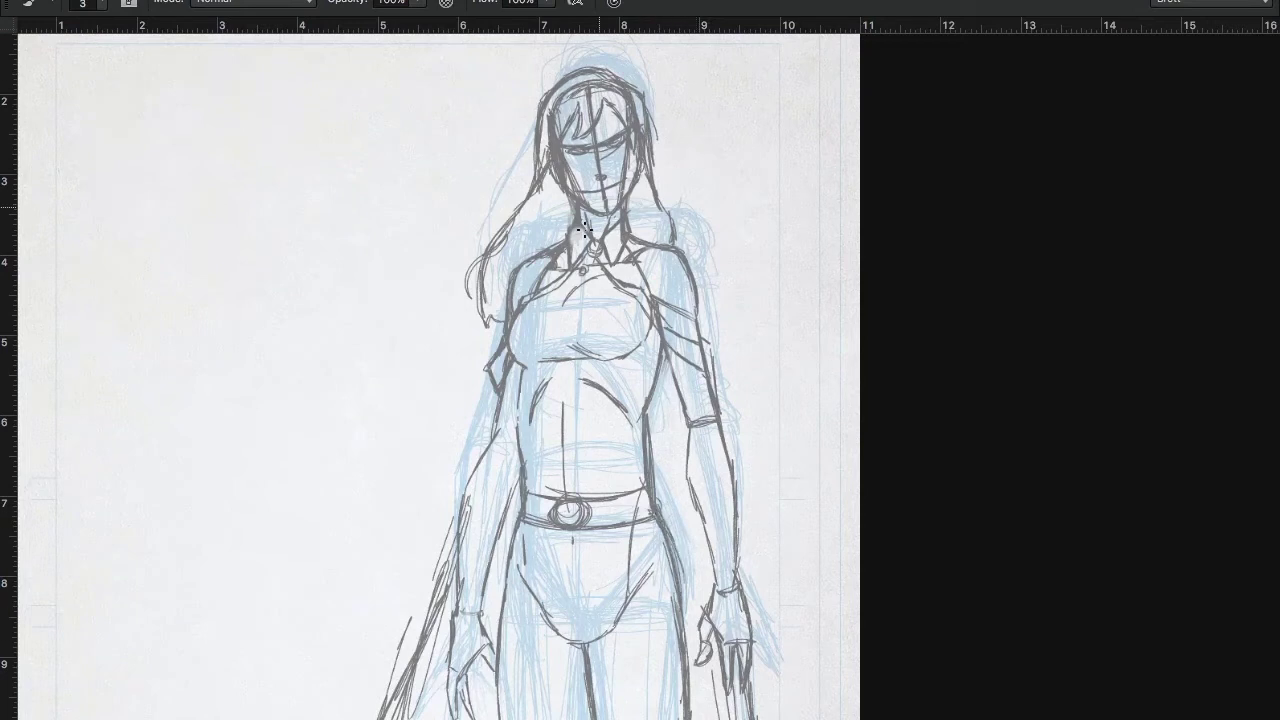
pyautogui.moveTo(522, 388)
pyautogui.mouseDown()
pyautogui.moveTo(521, 458)
pyautogui.moveTo(515, 443)
pyautogui.mouseUp()
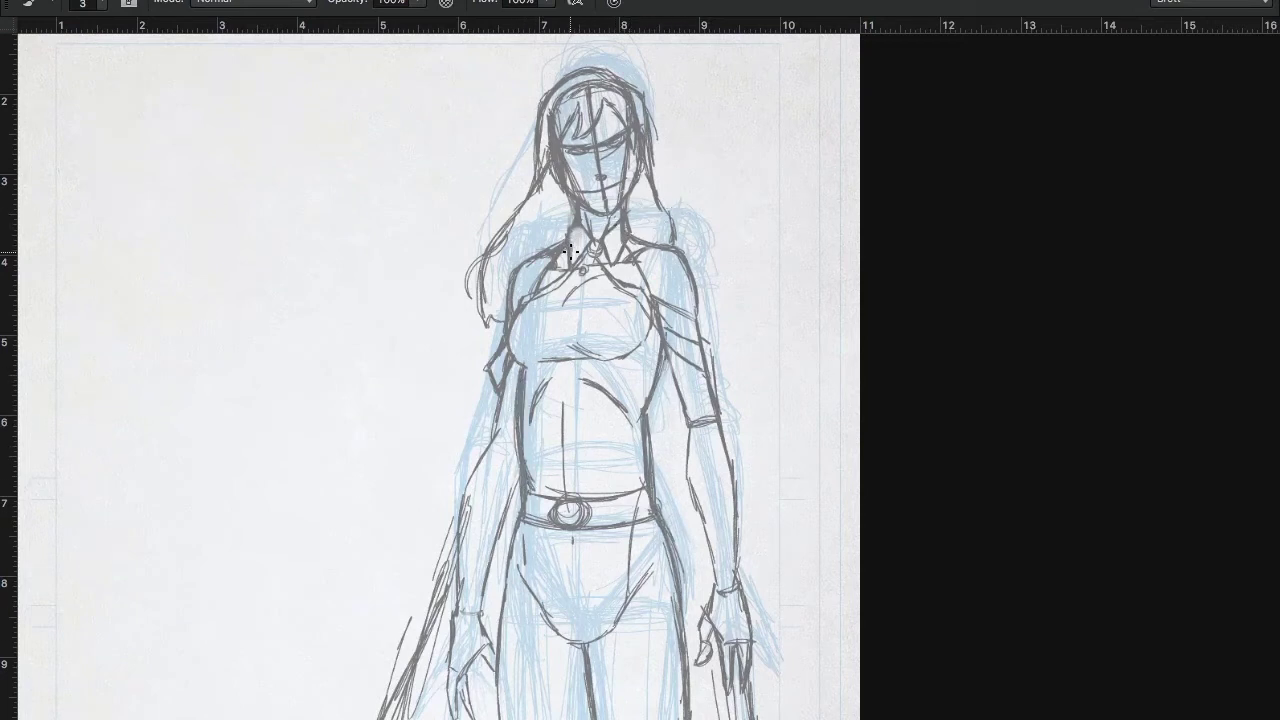
# Round out the right-hand breast and draw two double-lined straps crossing over the torso from the chest to the belt
pyautogui.moveTo(566, 346)
pyautogui.mouseDown()
pyautogui.moveTo(630, 360)
pyautogui.moveTo(644, 310)
pyautogui.moveTo(628, 352)
pyautogui.mouseUp()
pyautogui.moveTo(592, 362)
pyautogui.mouseDown()
pyautogui.moveTo(630, 354)
pyautogui.moveTo(556, 312)
pyautogui.mouseUp()
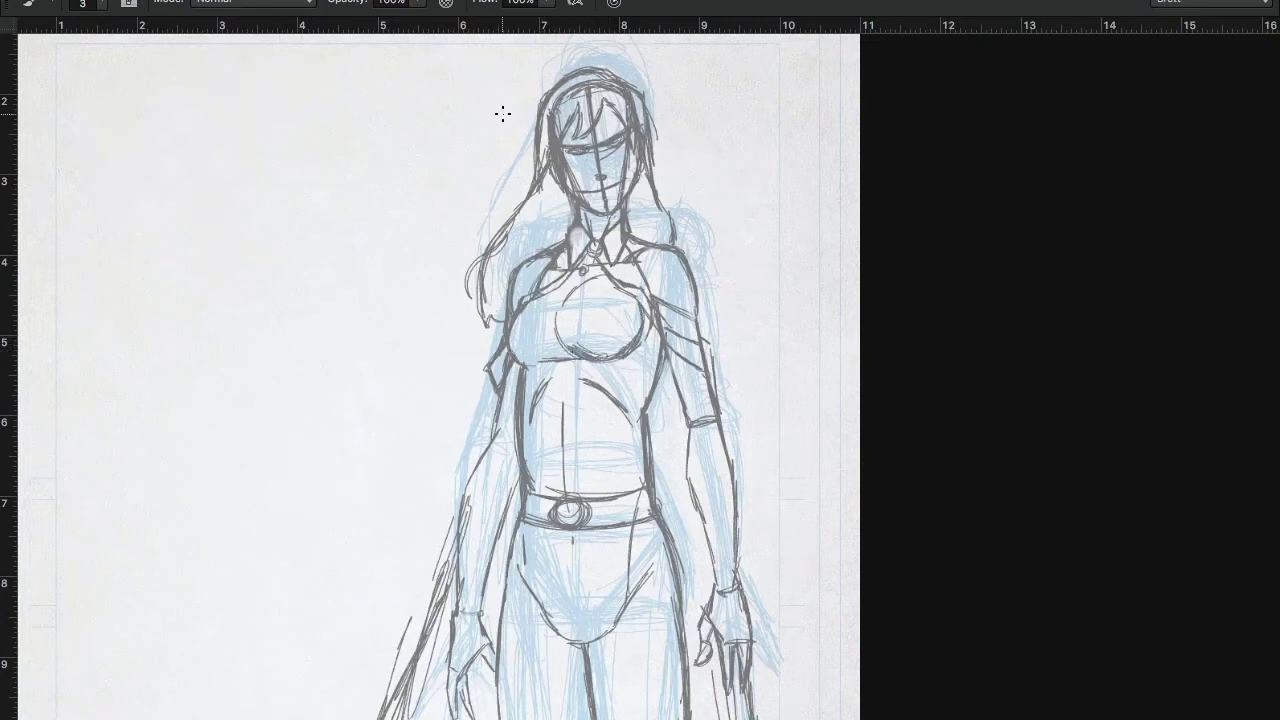
pyautogui.moveTo(529, 481); pyautogui.dragTo(615, 287)
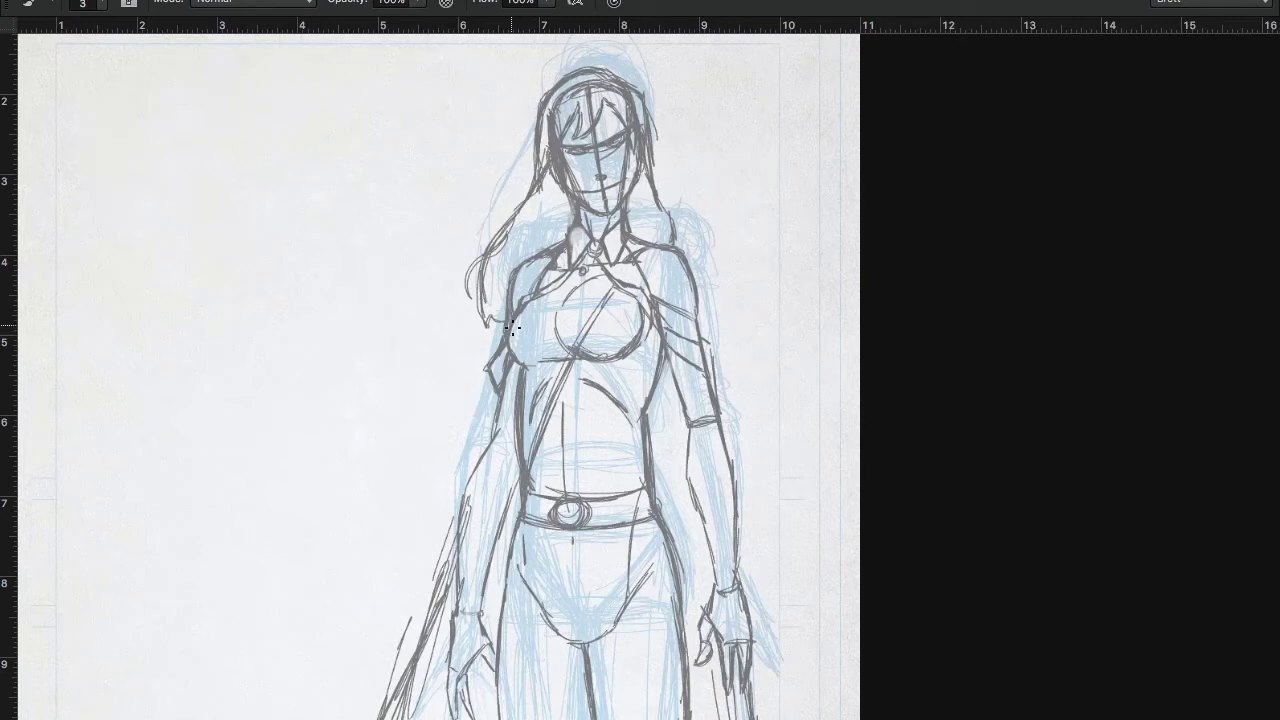
pyautogui.moveTo(512, 328); pyautogui.dragTo(618, 486)
pyautogui.moveTo(566, 400); pyautogui.dragTo(620, 488)
pyautogui.moveTo(606, 426); pyautogui.dragTo(642, 474)
pyautogui.moveTo(582, 392); pyautogui.dragTo(642, 478)
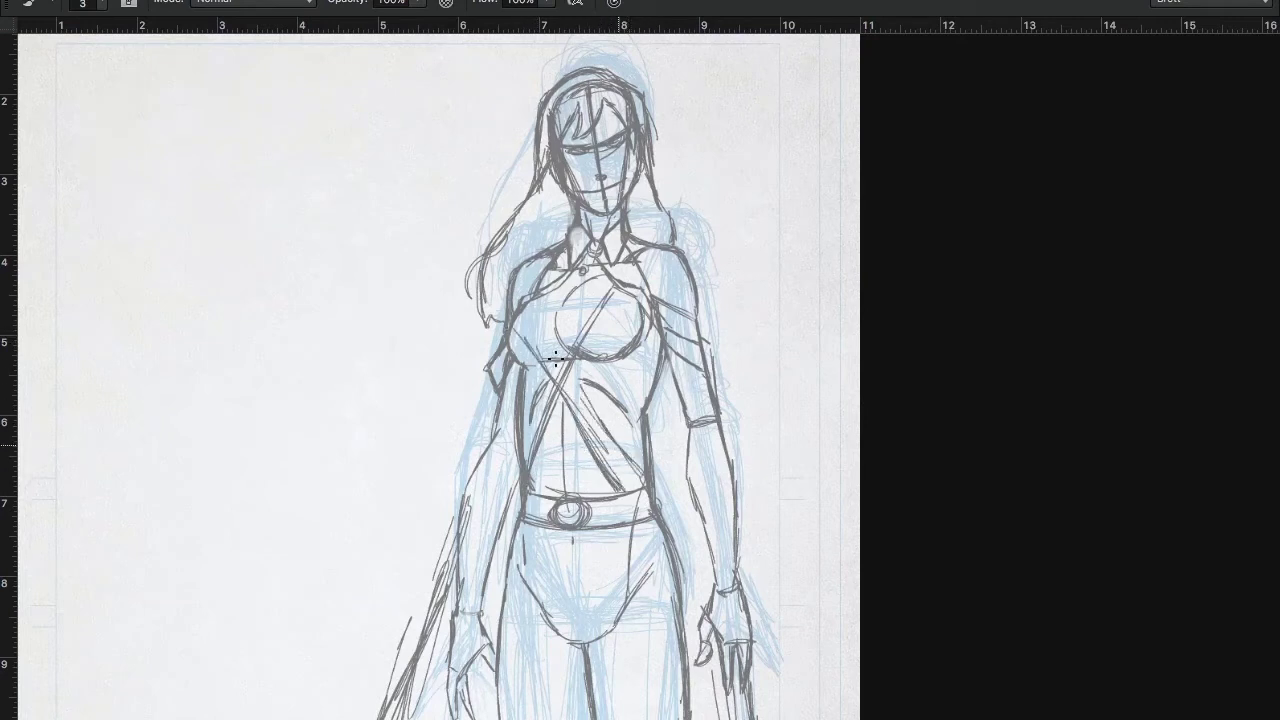
pyautogui.moveTo(556, 358); pyautogui.dragTo(604, 430)
pyautogui.moveTo(528, 304)
pyautogui.mouseDown()
pyautogui.moveTo(602, 428)
pyautogui.moveTo(568, 408)
pyautogui.mouseUp()
pyautogui.moveTo(536, 496); pyautogui.dragTo(622, 314)
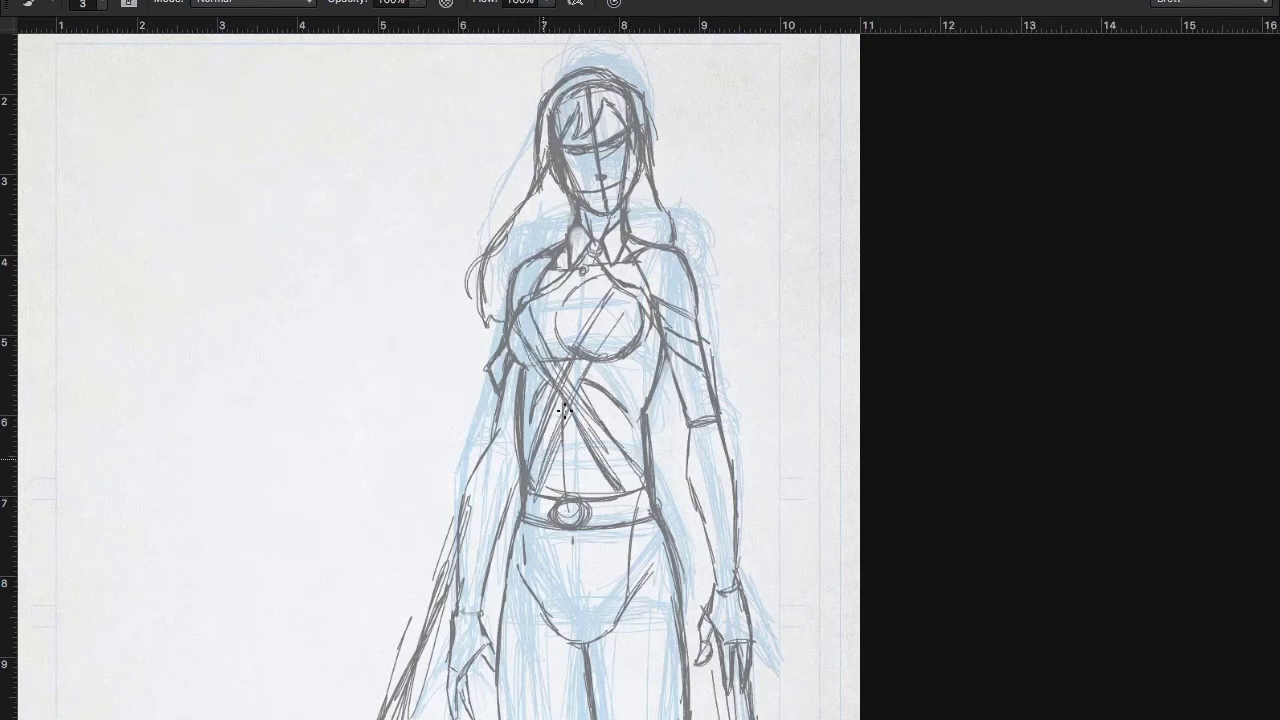
pyautogui.moveTo(572, 400); pyautogui.dragTo(640, 290)
# Draw a curved hem across both upper thighs and thicken the outer contours of the hips and thighs
pyautogui.scroll(-6, 634, 388)
pyautogui.hscroll(1, 634, 388)
pyautogui.moveTo(436, 447)
pyautogui.mouseDown()
pyautogui.moveTo(503, 486)
pyautogui.moveTo(474, 486)
pyautogui.moveTo(616, 452)
pyautogui.mouseUp()
pyautogui.moveTo(620, 345)
pyautogui.mouseDown()
pyautogui.moveTo(587, 232)
pyautogui.moveTo(626, 438)
pyautogui.mouseUp()
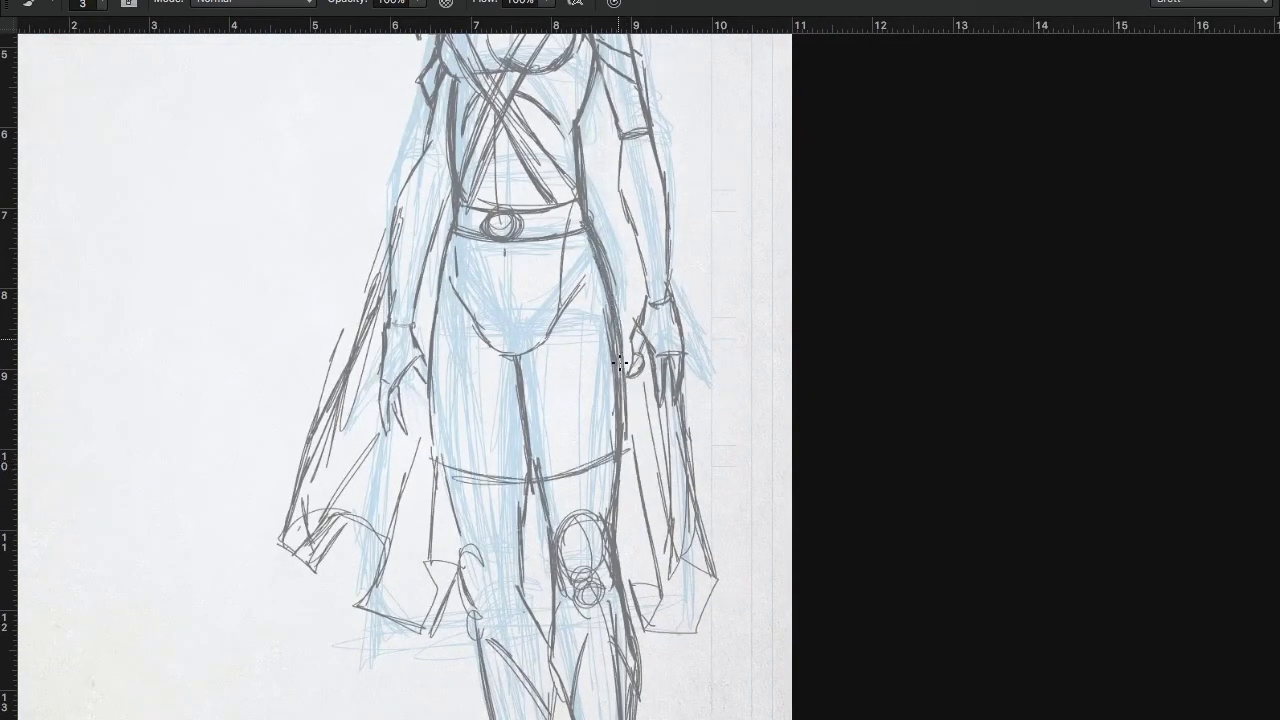
pyautogui.moveTo(592, 252); pyautogui.dragTo(624, 430)
pyautogui.moveTo(604, 304); pyautogui.dragTo(626, 452)
pyautogui.moveTo(432, 400); pyautogui.dragTo(440, 462)
pyautogui.moveTo(426, 310); pyautogui.dragTo(440, 448)
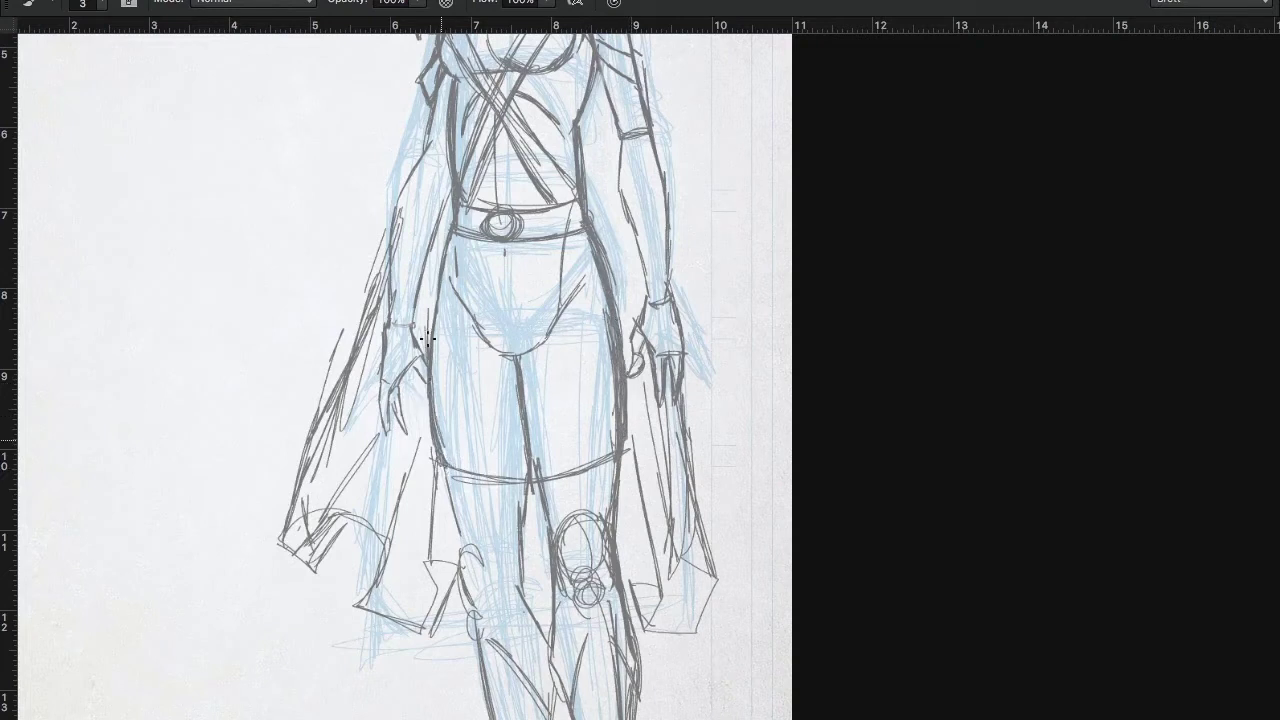
pyautogui.moveTo(428, 245); pyautogui.dragTo(432, 470)
pyautogui.moveTo(430, 285); pyautogui.dragTo(428, 434)
pyautogui.moveTo(588, 224); pyautogui.dragTo(576, 294)
pyautogui.moveTo(592, 262); pyautogui.dragTo(606, 314)
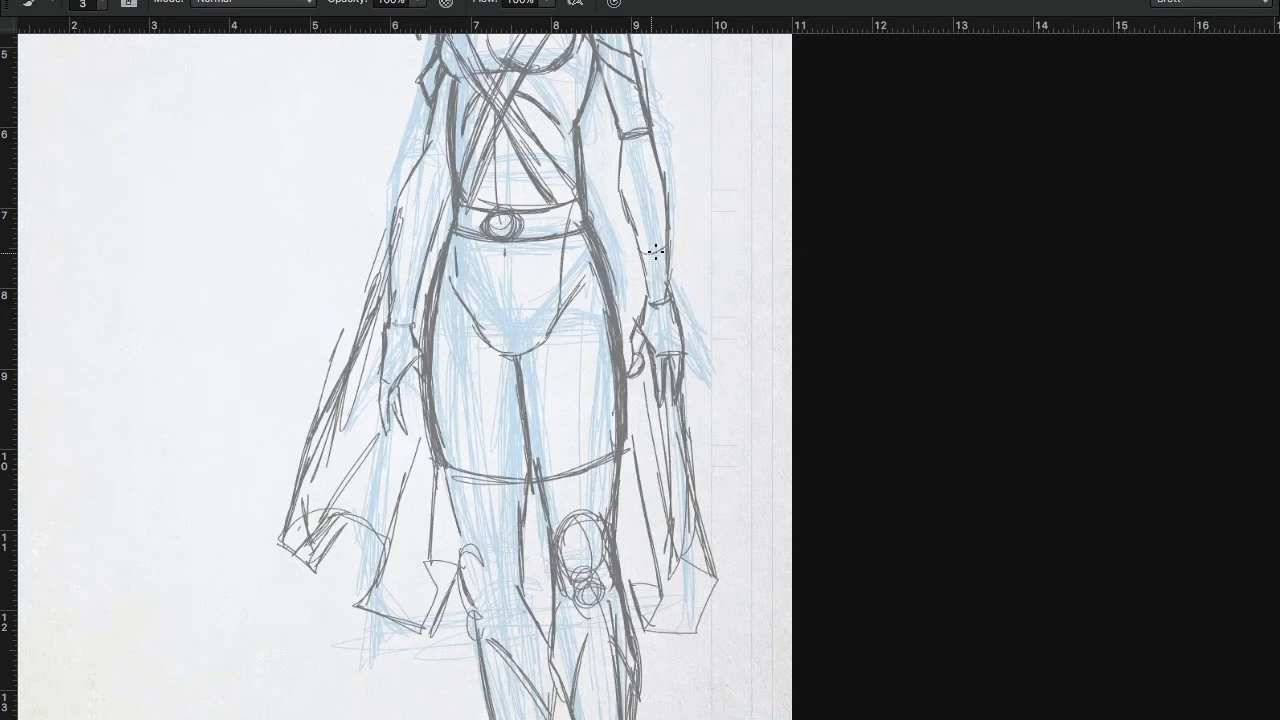
# Draw glove cuffs on both forearms and a flared boot cuff around the left-hand lower leg and ankle
pyautogui.moveTo(631, 247)
pyautogui.mouseDown()
pyautogui.moveTo(632, 300)
pyautogui.moveTo(681, 302)
pyautogui.mouseUp()
pyautogui.moveTo(386, 326)
pyautogui.mouseDown()
pyautogui.moveTo(418, 334)
pyautogui.moveTo(380, 300)
pyautogui.moveTo(413, 285)
pyautogui.moveTo(425, 314)
pyautogui.mouseUp()
pyautogui.moveTo(748, 373); pyautogui.dragTo(664, 28)
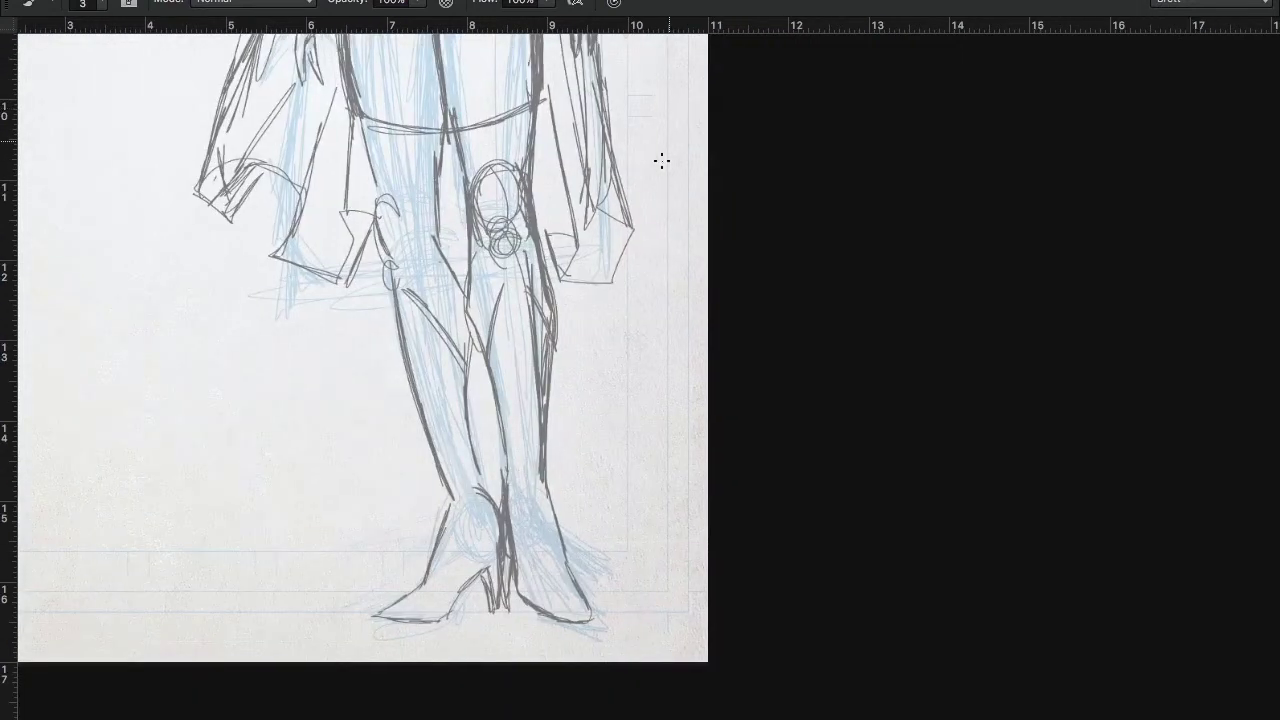
pyautogui.moveTo(426, 424)
pyautogui.mouseDown()
pyautogui.moveTo(466, 417)
pyautogui.moveTo(430, 478)
pyautogui.moveTo(420, 543)
pyautogui.moveTo(454, 530)
pyautogui.mouseUp()
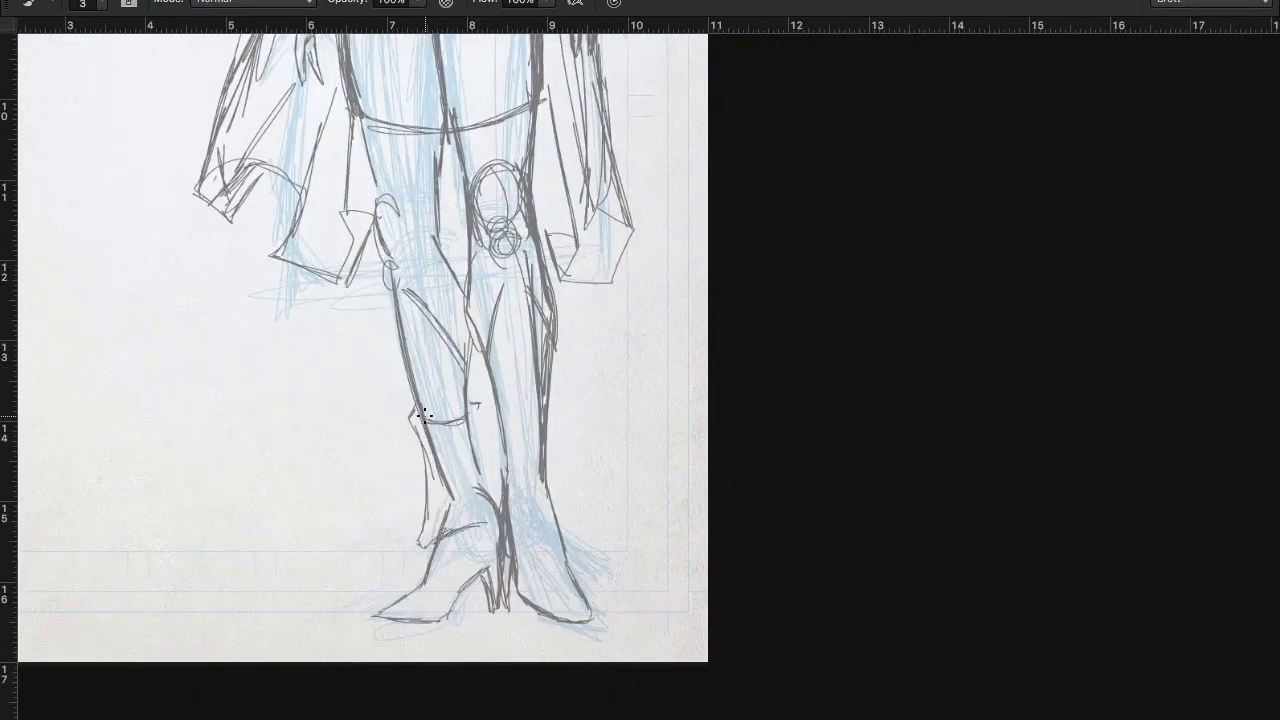
pyautogui.moveTo(422, 414)
pyautogui.mouseDown()
pyautogui.moveTo(479, 403)
pyautogui.moveTo(495, 504)
pyautogui.mouseUp()
pyautogui.moveTo(479, 494); pyautogui.dragTo(447, 529)
pyautogui.moveTo(434, 446); pyautogui.dragTo(488, 494)
pyautogui.moveTo(470, 491)
pyautogui.mouseDown()
pyautogui.moveTo(432, 503)
pyautogui.moveTo(488, 504)
pyautogui.mouseUp()
pyautogui.moveTo(501, 508); pyautogui.dragTo(495, 482)
# Draw a matching flared boot cuff with a top band around the right-hand lower leg and ankle
pyautogui.moveTo(502, 407); pyautogui.dragTo(536, 408)
pyautogui.moveTo(501, 410); pyautogui.dragTo(537, 405)
pyautogui.moveTo(505, 426)
pyautogui.mouseDown()
pyautogui.moveTo(493, 399)
pyautogui.moveTo(502, 500)
pyautogui.mouseUp()
pyautogui.moveTo(516, 532)
pyautogui.mouseDown()
pyautogui.moveTo(549, 543)
pyautogui.moveTo(569, 505)
pyautogui.mouseUp()
pyautogui.moveTo(557, 404); pyautogui.dragTo(567, 494)
# Hide the roughs layer so only the pencil linework remains over the paper texture
pyautogui.hotkey('ctrl', '0')
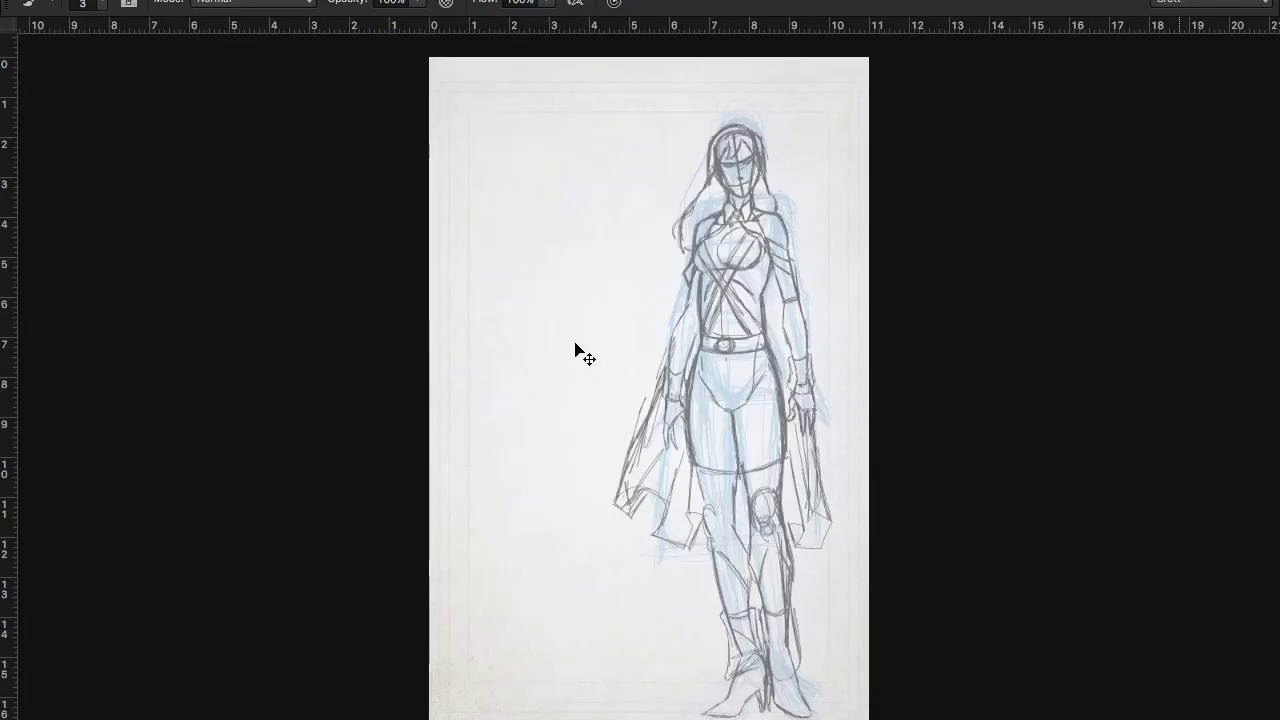
pyautogui.press('Tab')
pyautogui.click(897, 198)
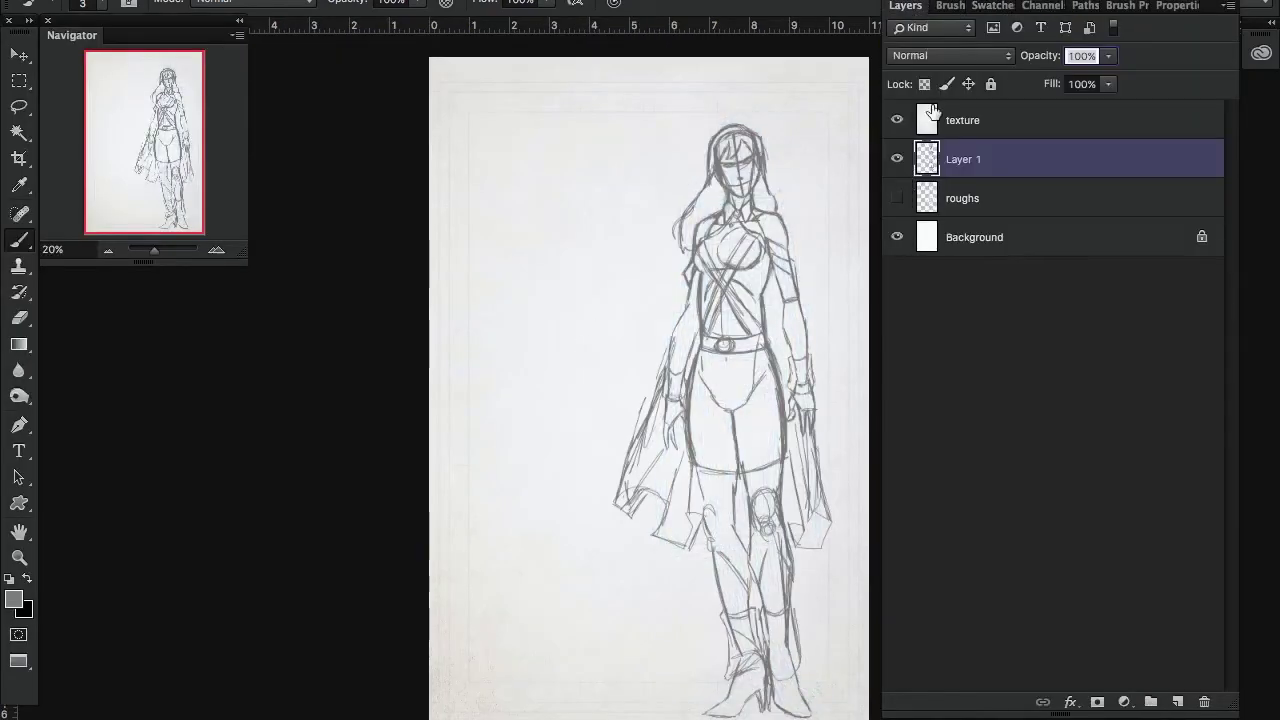
# Lasso the head and hair on Layer 1, enlarge them slightly with Free Transform, and deselect
pyautogui.moveTo(749, 297); pyautogui.dragTo(674, 346)
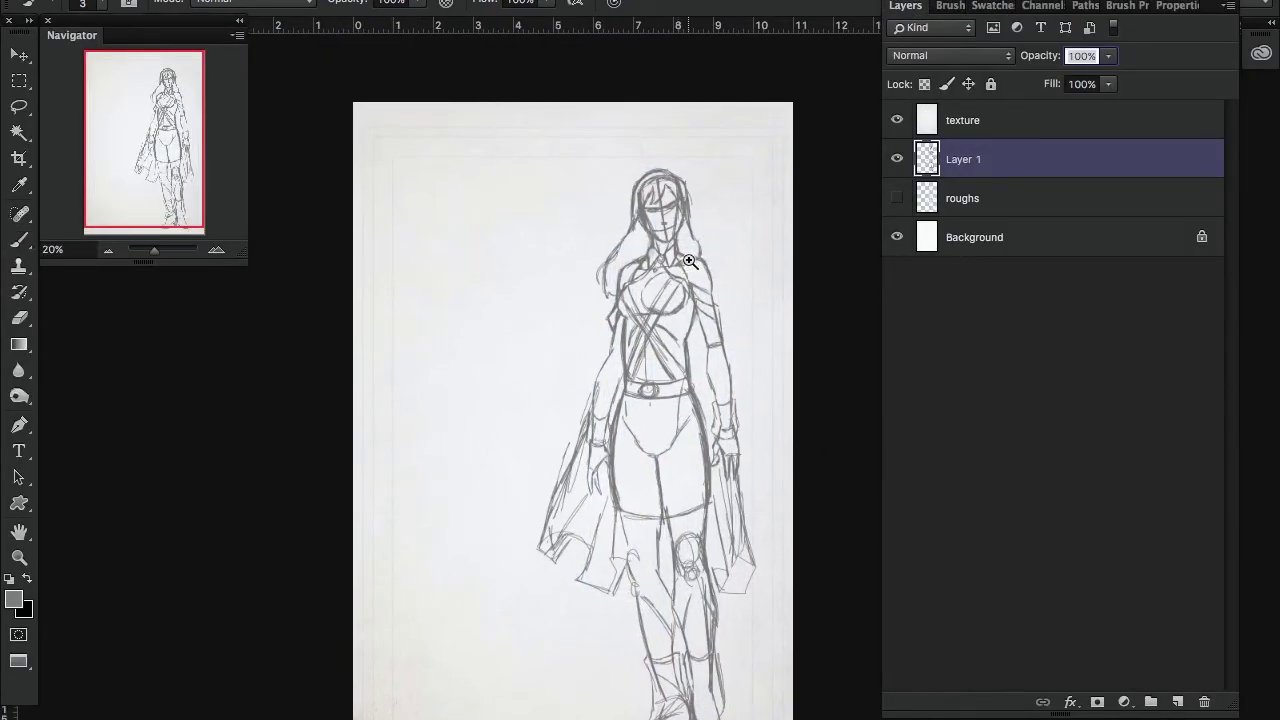
pyautogui.press('z')
pyautogui.click(734, 277)
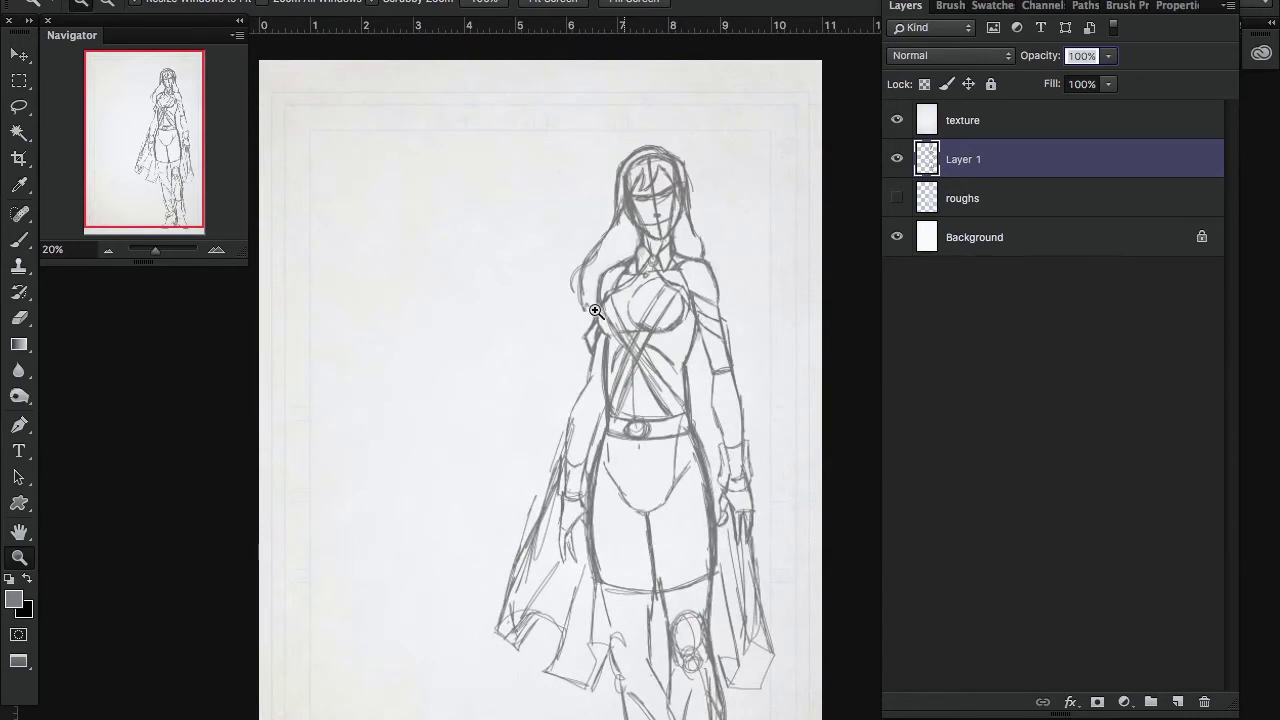
pyautogui.press('l')
pyautogui.moveTo(600, 314)
pyautogui.mouseDown()
pyautogui.moveTo(598, 270)
pyautogui.moveTo(650, 243)
pyautogui.moveTo(700, 258)
pyautogui.moveTo(560, 285)
pyautogui.moveTo(595, 308)
pyautogui.mouseUp()
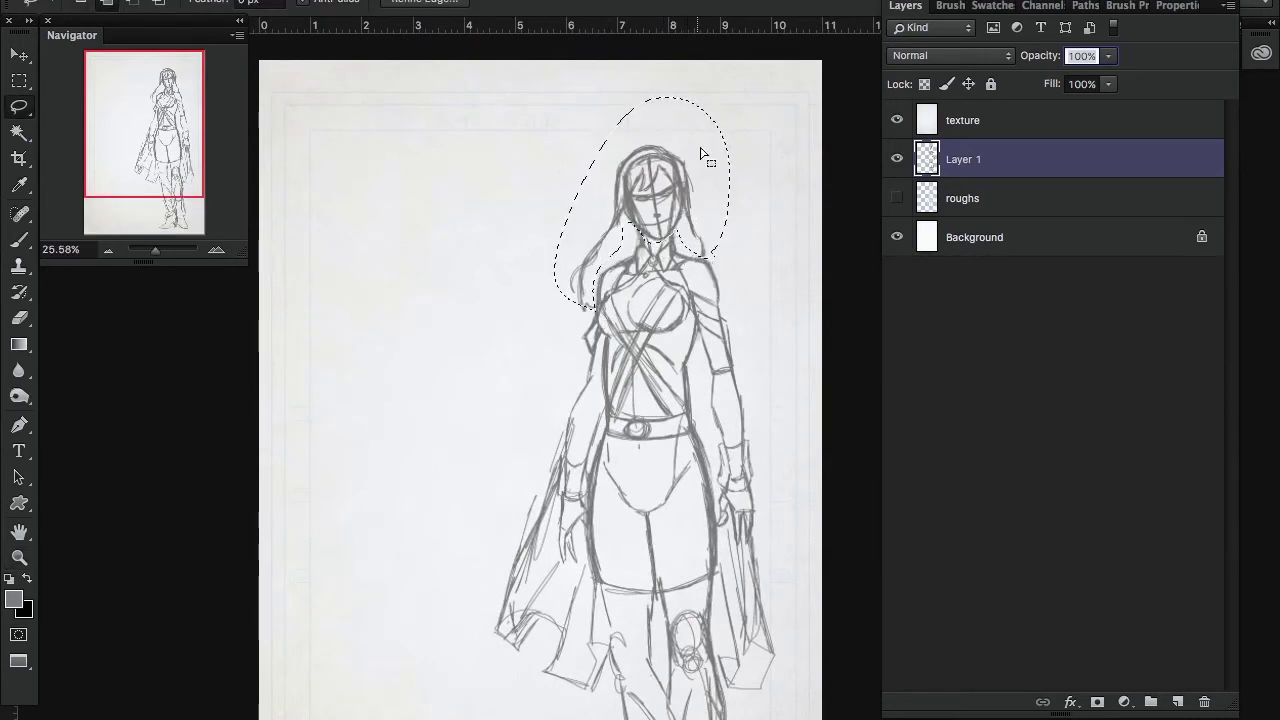
pyautogui.press('super+t')
pyautogui.moveTo(534, 372); pyautogui.dragTo(446, 451)
pyautogui.moveTo(466, 178); pyautogui.dragTo(454, 164)
pyautogui.moveTo(581, 271); pyautogui.dragTo(588, 275)
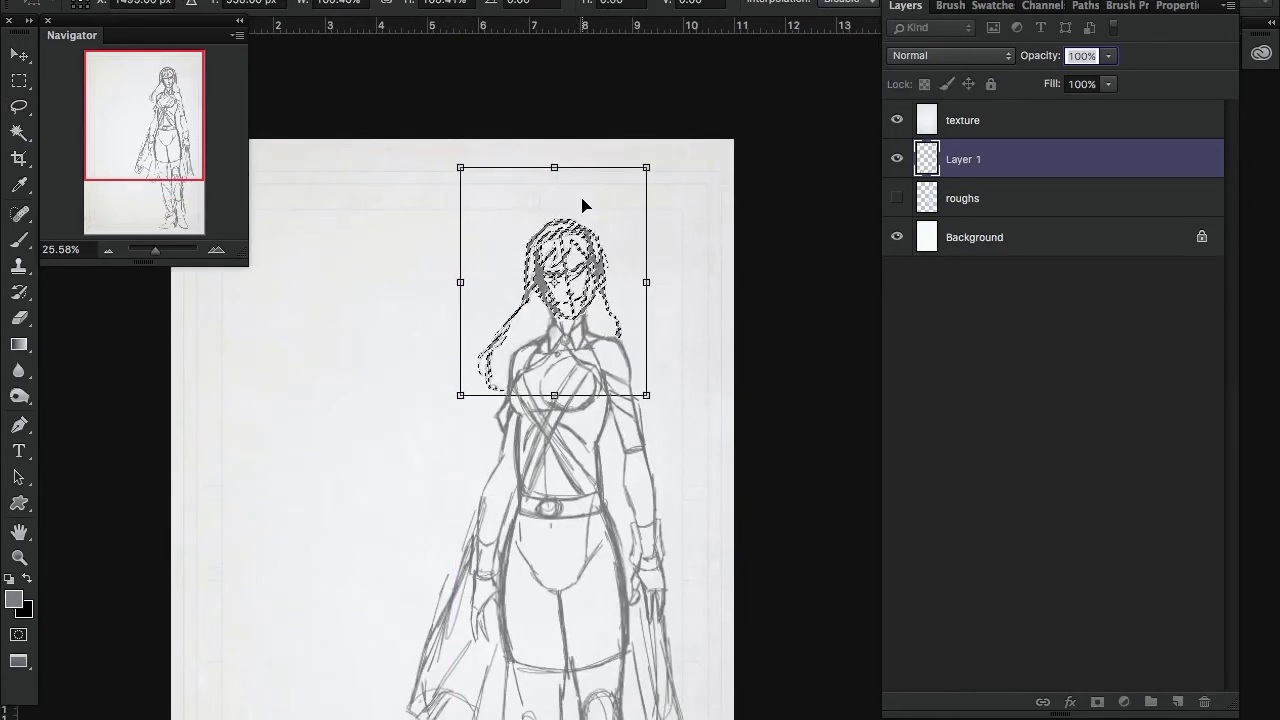
pyautogui.press('Return')
pyautogui.hotkey('ctrl', 'd')
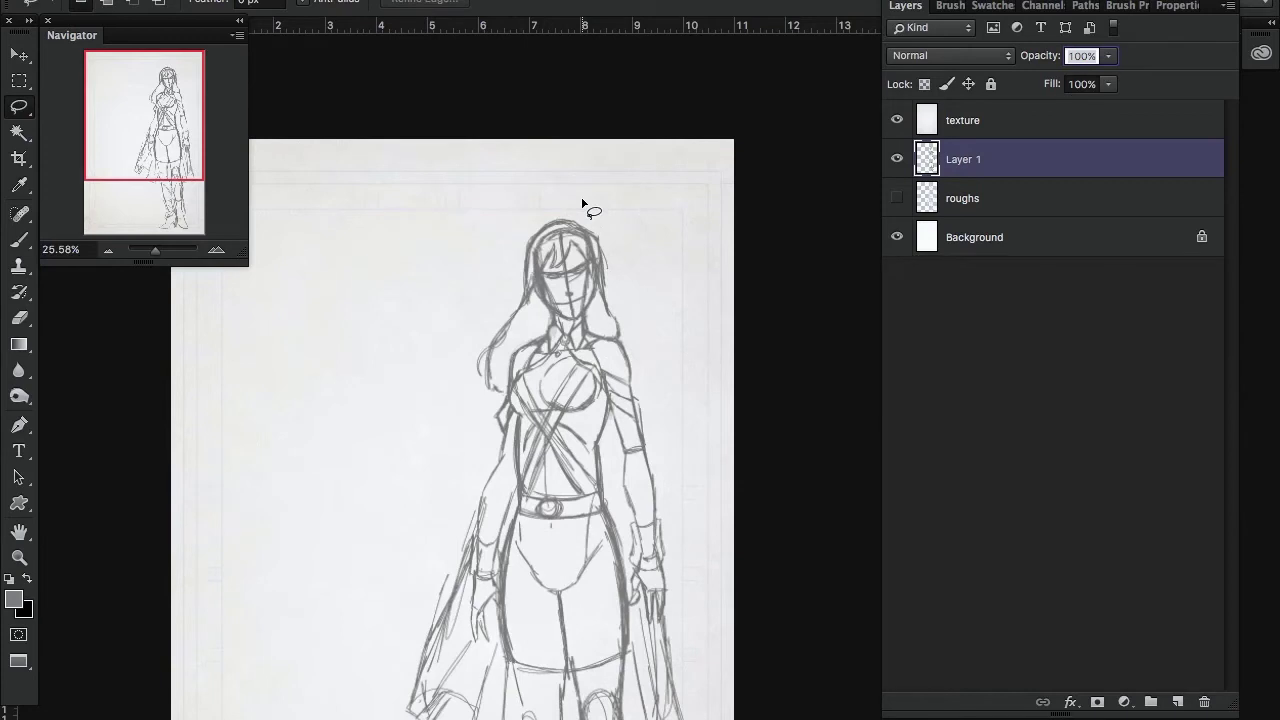
# Turn the pencil linework light blue as an underdrawing and switch to a less cluttered full-screen view
pyautogui.press('F2')
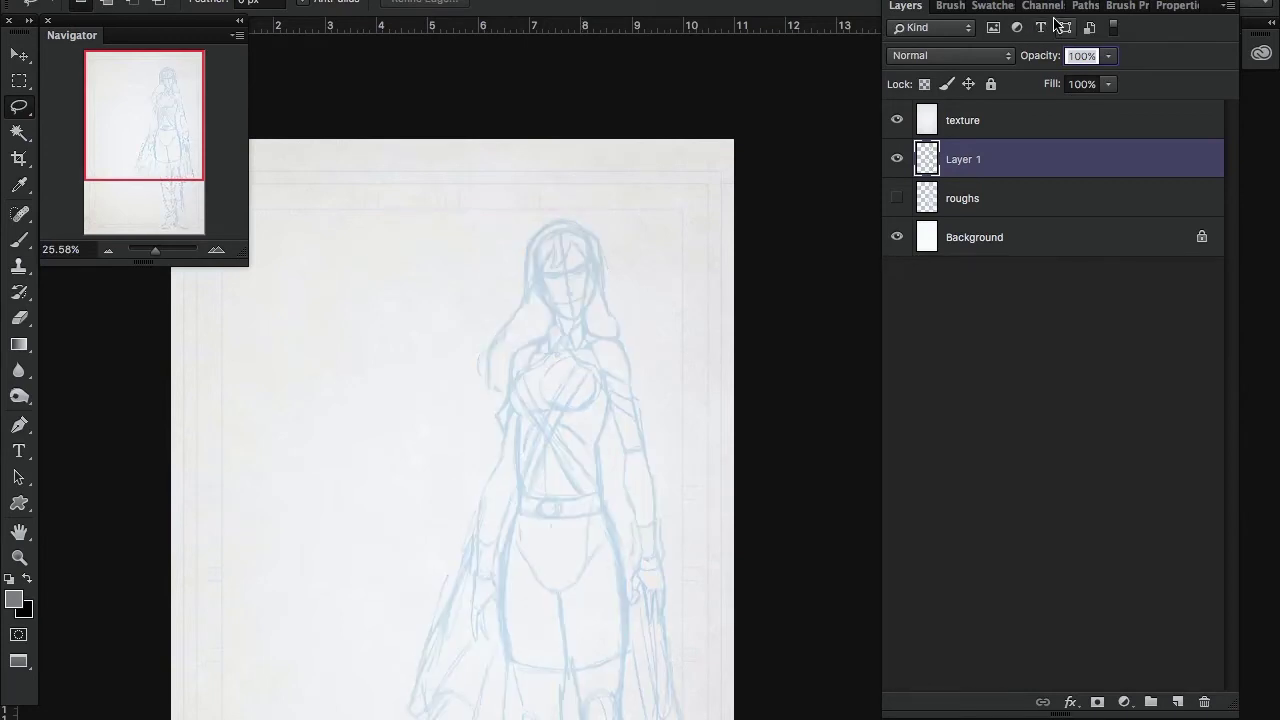
pyautogui.click(815, 289)
pyautogui.press('f')
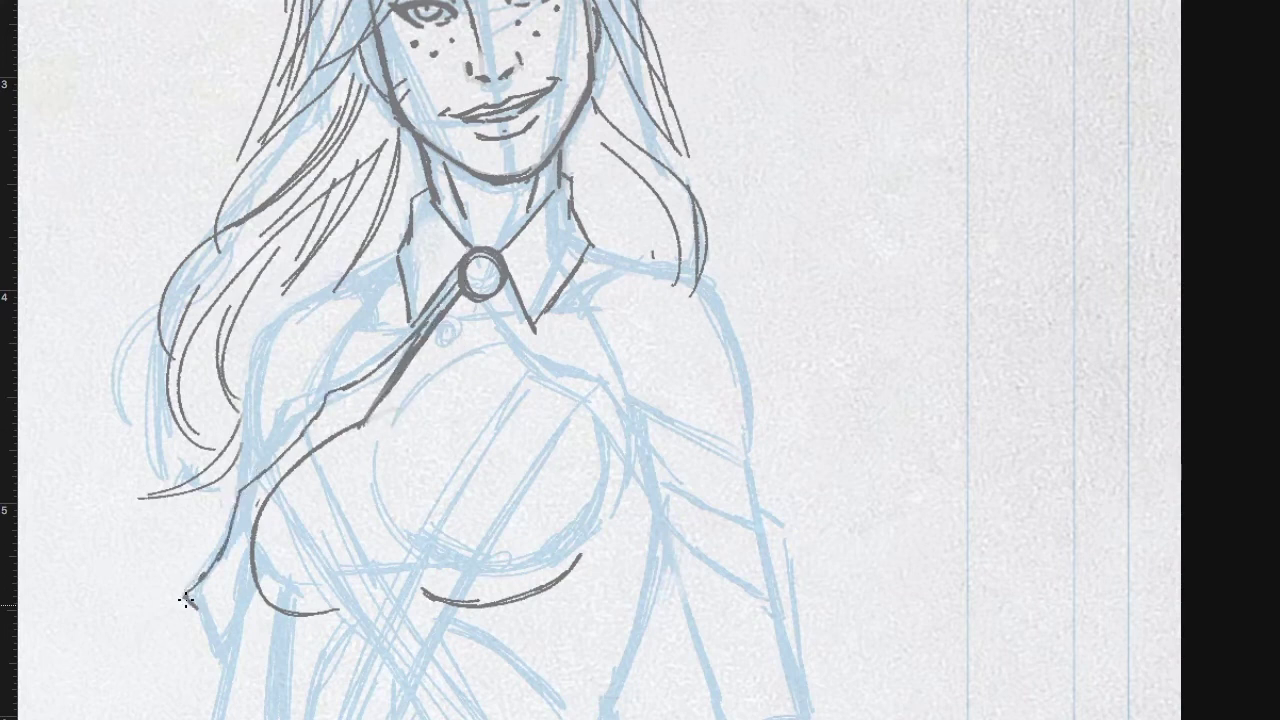
# Refine the cape's edge and pointed fold around the left-hand upper arm over the blue underdrawing
pyautogui.moveTo(215, 556); pyautogui.dragTo(327, 393)
pyautogui.moveTo(224, 670); pyautogui.dragTo(233, 629)
pyautogui.moveTo(256, 576); pyautogui.dragTo(228, 662)
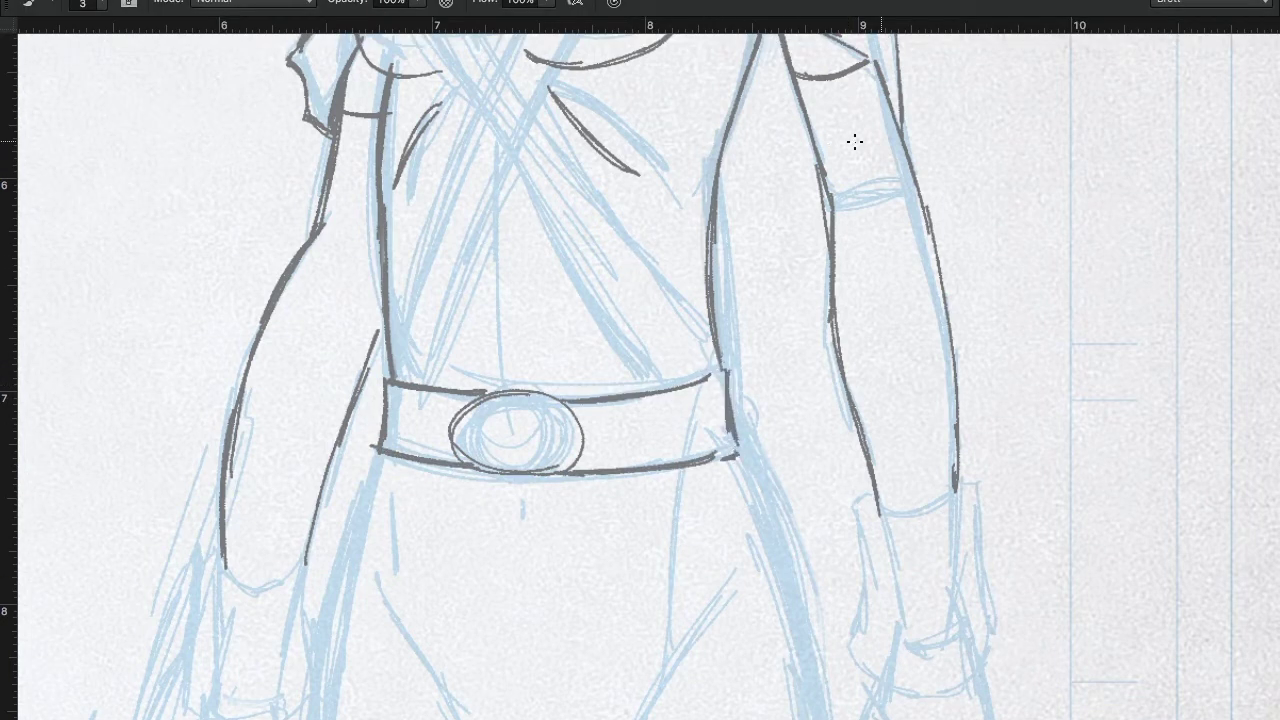
# Reinforce the oval belt buckle and draw the vertical centre line of the abdomen
pyautogui.moveTo(538, 390)
pyautogui.mouseDown()
pyautogui.moveTo(520, 486)
pyautogui.moveTo(582, 432)
pyautogui.mouseUp()
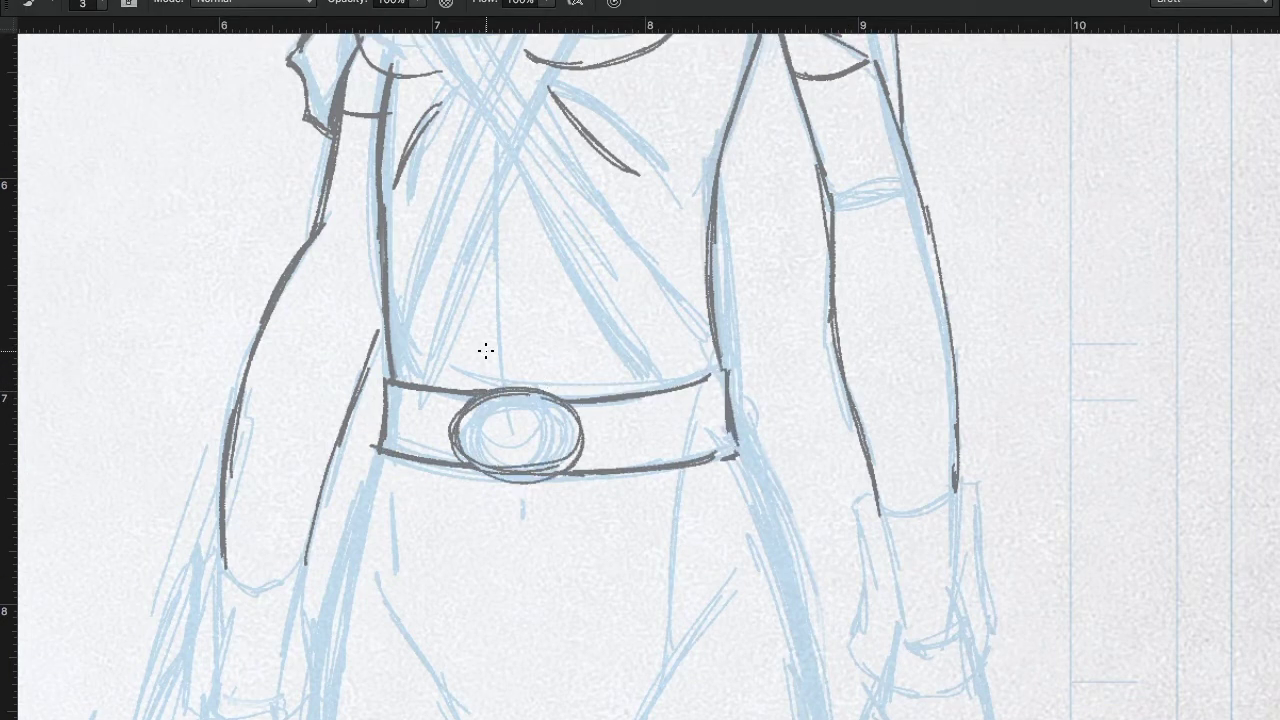
pyautogui.moveTo(450, 381); pyautogui.dragTo(453, 506)
pyautogui.moveTo(474, 250)
pyautogui.mouseDown()
pyautogui.moveTo(489, 494)
pyautogui.moveTo(481, 350)
pyautogui.mouseUp()
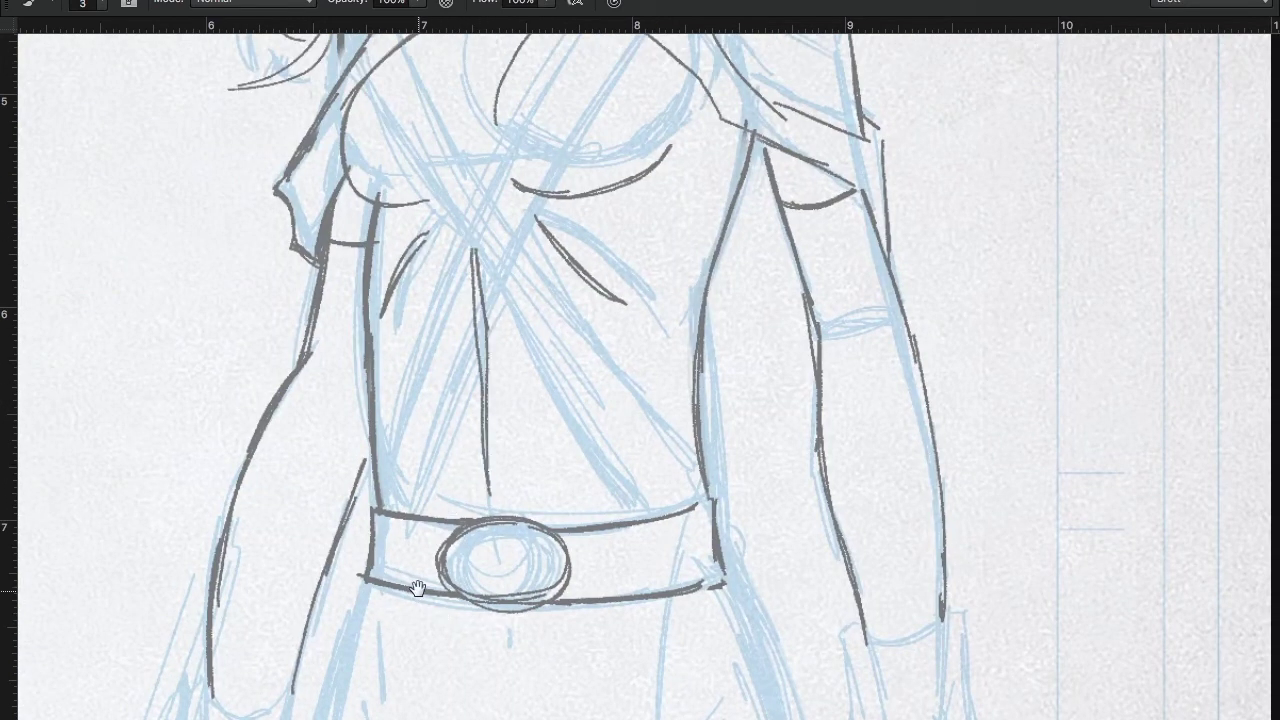
# Draw the strap edges between and across the breasts, with short guide strokes beneath the bust where the straps meet
pyautogui.moveTo(394, 286); pyautogui.dragTo(348, 440)
pyautogui.moveTo(397, 170)
pyautogui.mouseDown()
pyautogui.moveTo(415, 305)
pyautogui.moveTo(392, 300)
pyautogui.moveTo(386, 268)
pyautogui.moveTo(568, 152)
pyautogui.moveTo(426, 298)
pyautogui.moveTo(564, 158)
pyautogui.mouseUp()
pyautogui.moveTo(564, 158); pyautogui.dragTo(471, 232)
pyautogui.moveTo(302, 266); pyautogui.dragTo(338, 350)
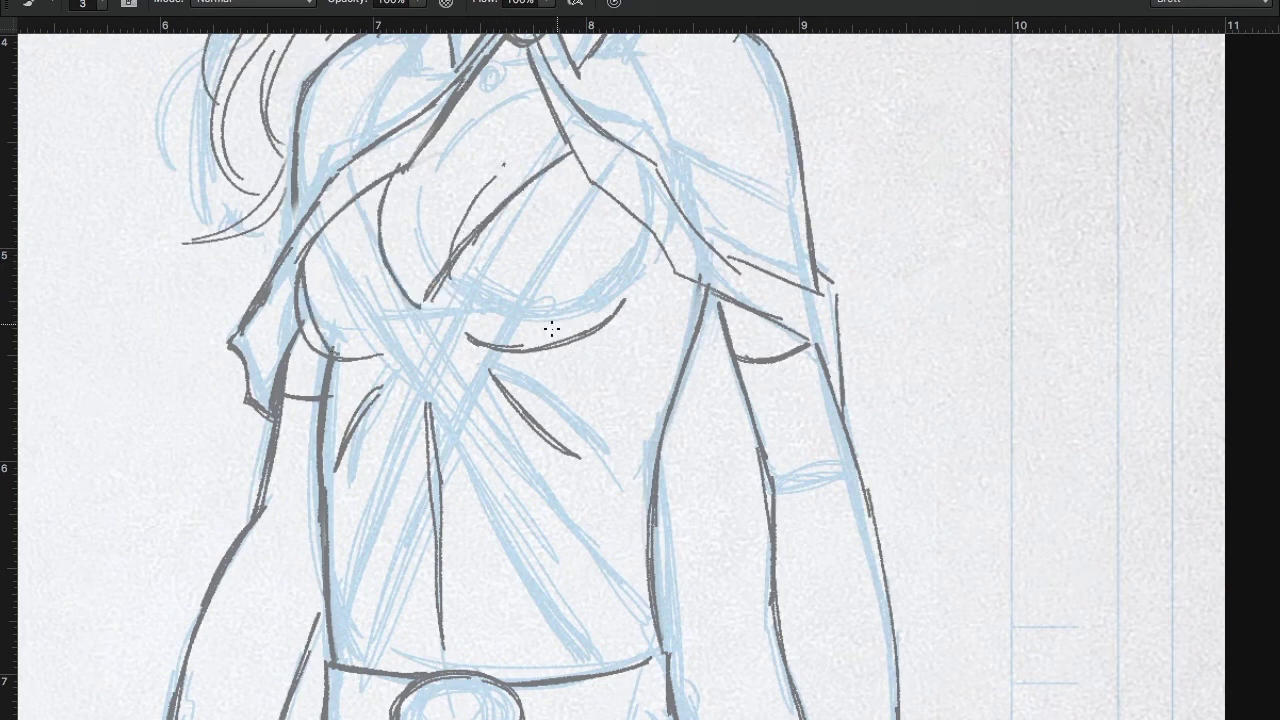
pyautogui.moveTo(540, 344); pyautogui.dragTo(650, 238)
pyautogui.moveTo(340, 366); pyautogui.dragTo(405, 432)
pyautogui.moveTo(525, 366); pyautogui.dragTo(485, 405)
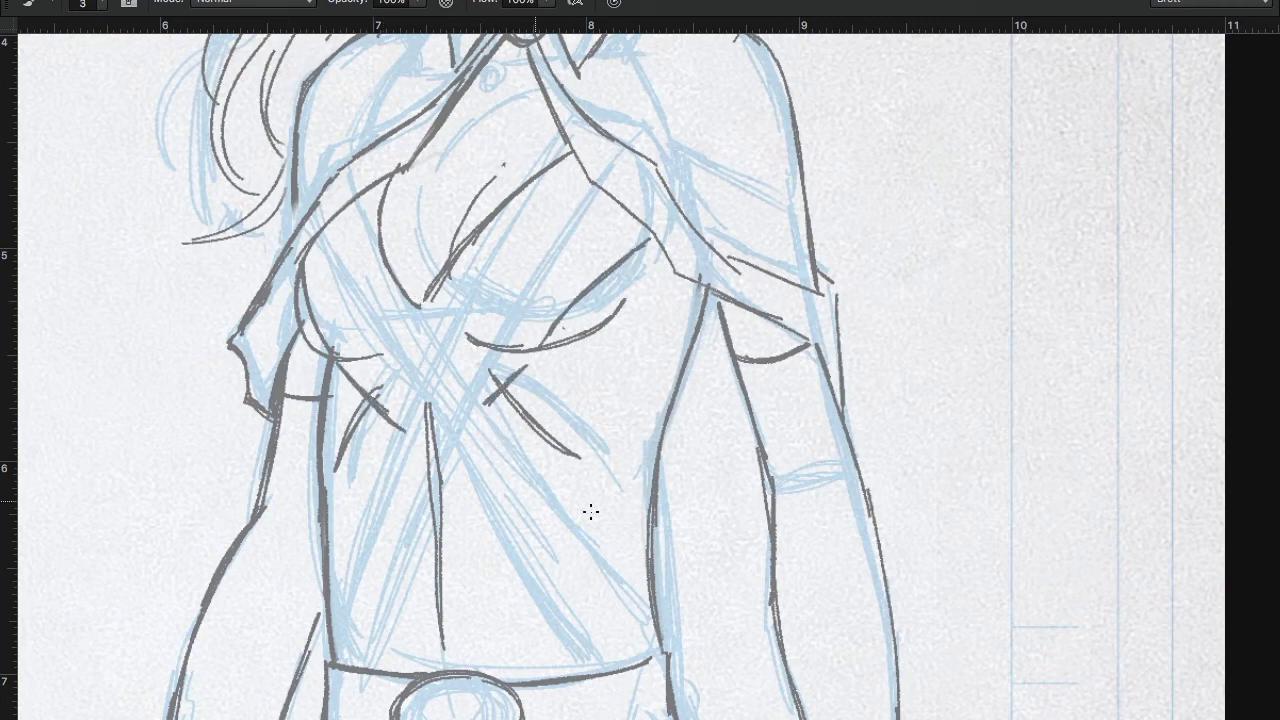
# Draw both edges of the diagonal strap from the ribs to the belt's right-hand side and partly erase the overlapping rib lines
pyautogui.moveTo(640, 545)
pyautogui.mouseDown()
pyautogui.moveTo(498, 420)
pyautogui.moveTo(598, 630)
pyautogui.mouseUp()
pyautogui.moveTo(505, 535); pyautogui.dragTo(640, 665)
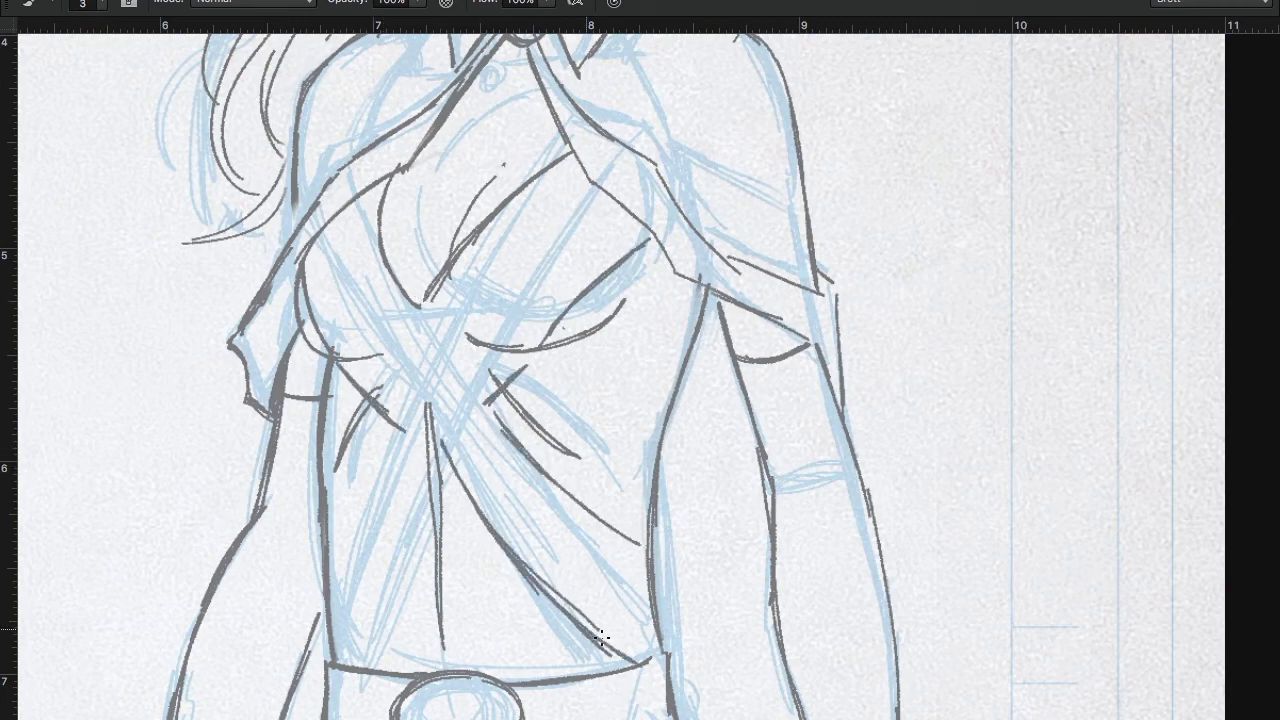
pyautogui.moveTo(505, 430); pyautogui.dragTo(612, 553)
pyautogui.moveTo(528, 462); pyautogui.dragTo(648, 579)
pyautogui.press('e')
pyautogui.moveTo(579, 494)
pyautogui.mouseDown()
pyautogui.moveTo(614, 506)
pyautogui.moveTo(615, 528)
pyautogui.mouseUp()
pyautogui.press('b')
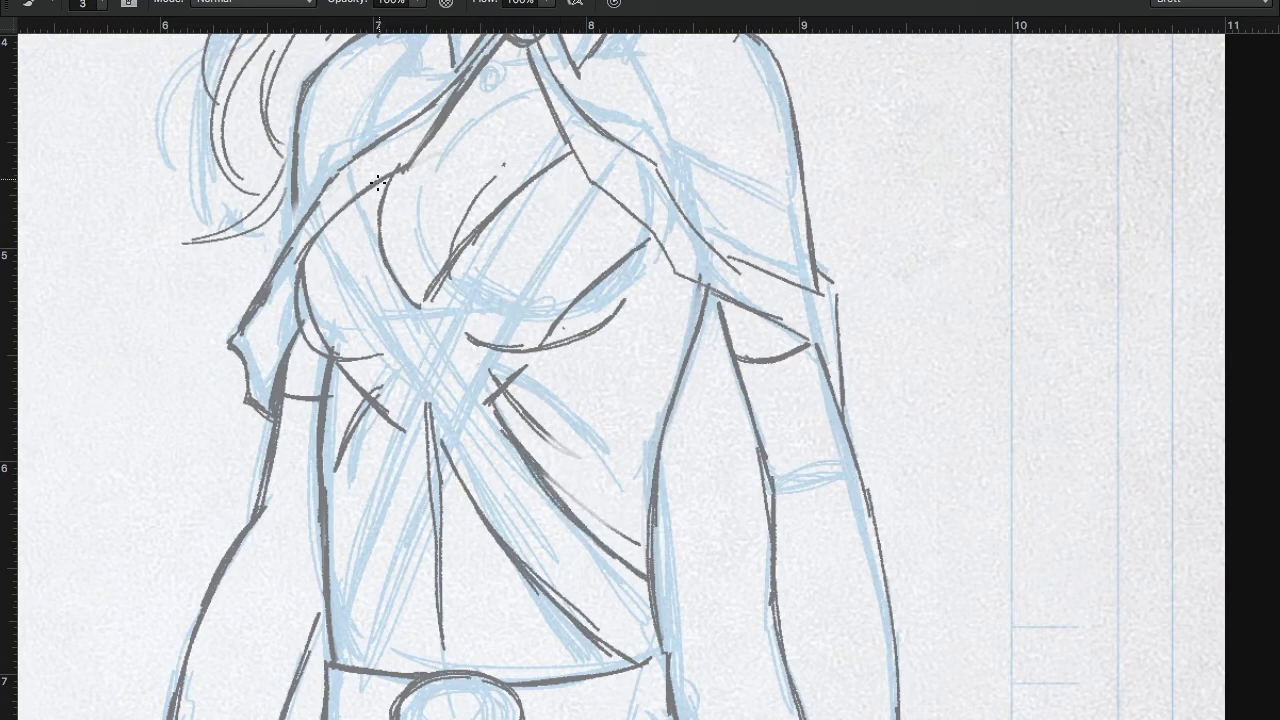
# Join the diagonal strap's edges from the left-hand breast down to the right-hand hip and clean up its lower edge
pyautogui.moveTo(379, 221); pyautogui.dragTo(560, 505)
pyautogui.moveTo(306, 286)
pyautogui.mouseDown()
pyautogui.moveTo(355, 380)
pyautogui.moveTo(478, 530)
pyautogui.mouseUp()
pyautogui.moveTo(360, 370); pyautogui.dragTo(514, 576)
pyautogui.moveTo(442, 492); pyautogui.dragTo(578, 648)
pyautogui.moveTo(462, 524)
pyautogui.mouseDown()
pyautogui.moveTo(596, 652)
pyautogui.moveTo(630, 666)
pyautogui.mouseUp()
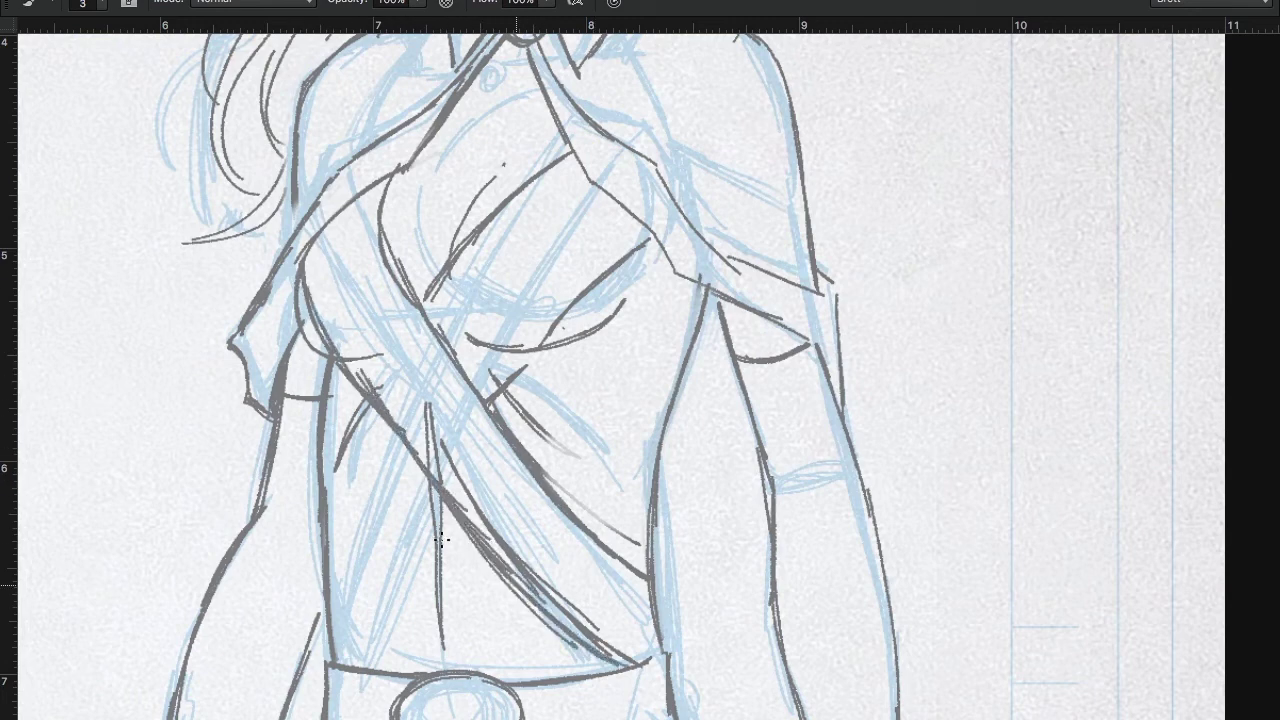
pyautogui.moveTo(468, 470); pyautogui.dragTo(605, 619)
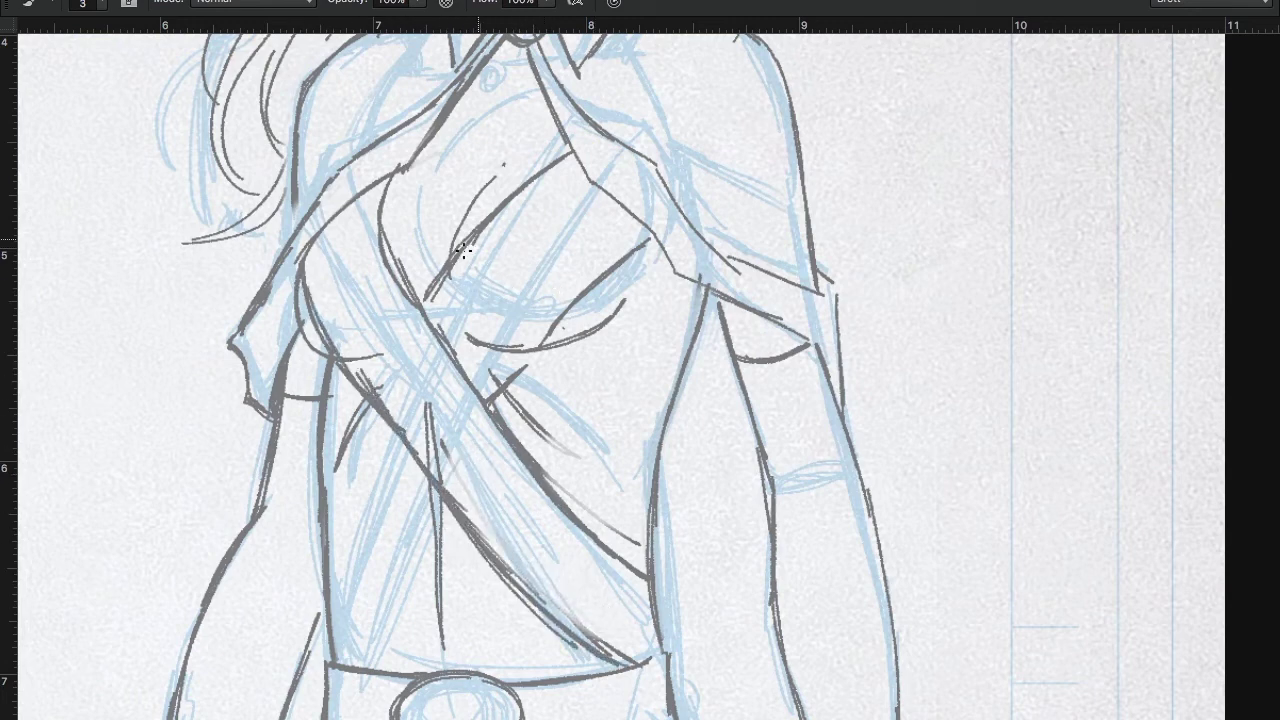
# Draw both edges of the opposite strap from the right-hand breast down to the belt's left-hand side
pyautogui.moveTo(497, 224)
pyautogui.mouseDown()
pyautogui.moveTo(371, 366)
pyautogui.moveTo(337, 450)
pyautogui.mouseUp()
pyautogui.moveTo(405, 328); pyautogui.dragTo(326, 502)
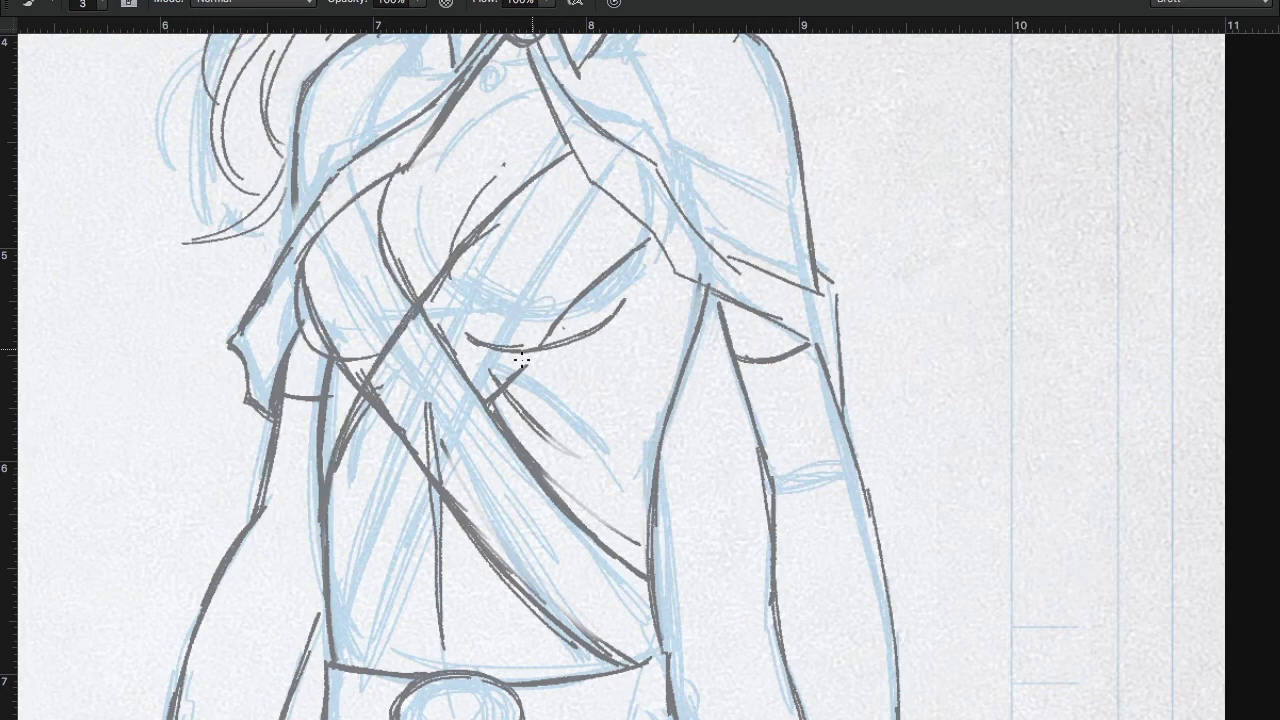
pyautogui.moveTo(522, 360); pyautogui.dragTo(444, 454)
pyautogui.moveTo(426, 468)
pyautogui.mouseDown()
pyautogui.moveTo(360, 572)
pyautogui.moveTo(334, 654)
pyautogui.mouseUp()
pyautogui.moveTo(377, 526); pyautogui.dragTo(336, 646)
pyautogui.moveTo(366, 553); pyautogui.dragTo(334, 638)
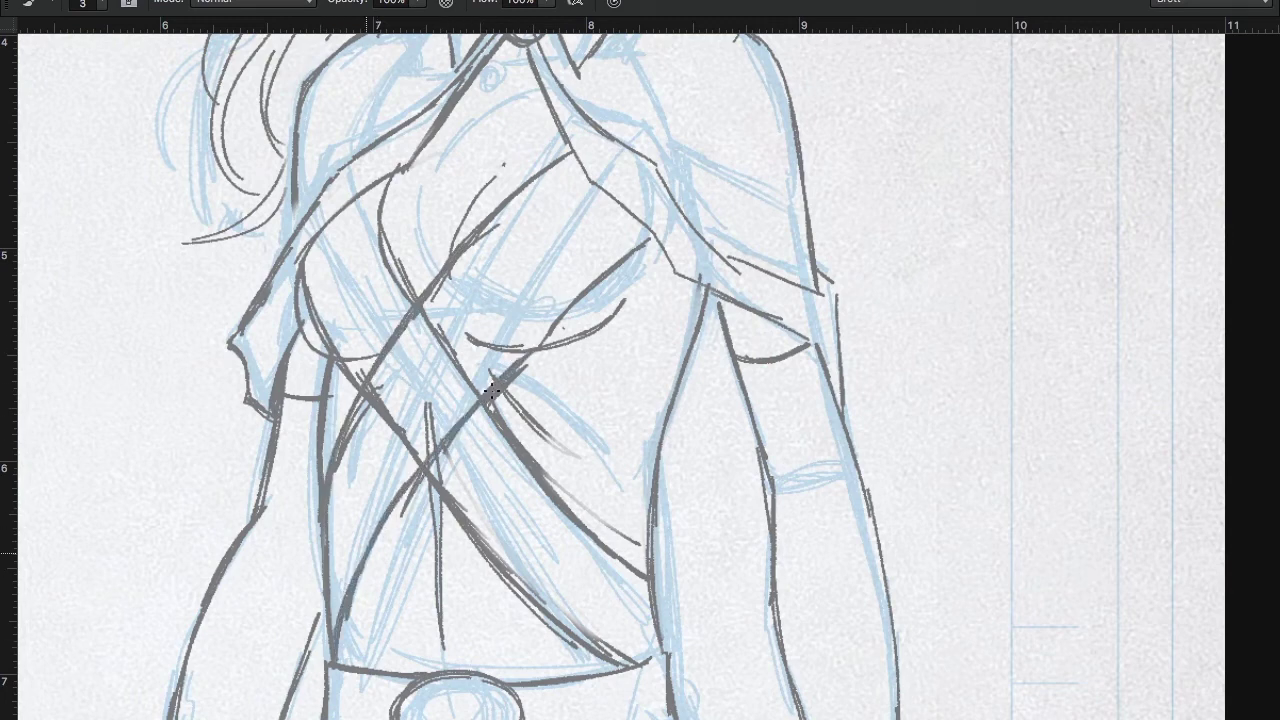
pyautogui.moveTo(491, 392)
pyautogui.mouseDown()
pyautogui.moveTo(400, 515)
pyautogui.moveTo(468, 432)
pyautogui.moveTo(440, 302)
pyautogui.moveTo(351, 346)
pyautogui.moveTo(405, 435)
pyautogui.moveTo(380, 491)
pyautogui.mouseUp()
# Lasso and delete the overlapping strap lines inside the crossing on the torso, then deselect
pyautogui.press('l')
pyautogui.press('Delete')
pyautogui.hotkey('ctrl', 'd')
pyautogui.moveTo(404, 402)
pyautogui.mouseDown()
pyautogui.moveTo(471, 409)
pyautogui.moveTo(380, 366)
pyautogui.mouseUp()
pyautogui.press('Delete')
pyautogui.hotkey('ctrl', 'd')
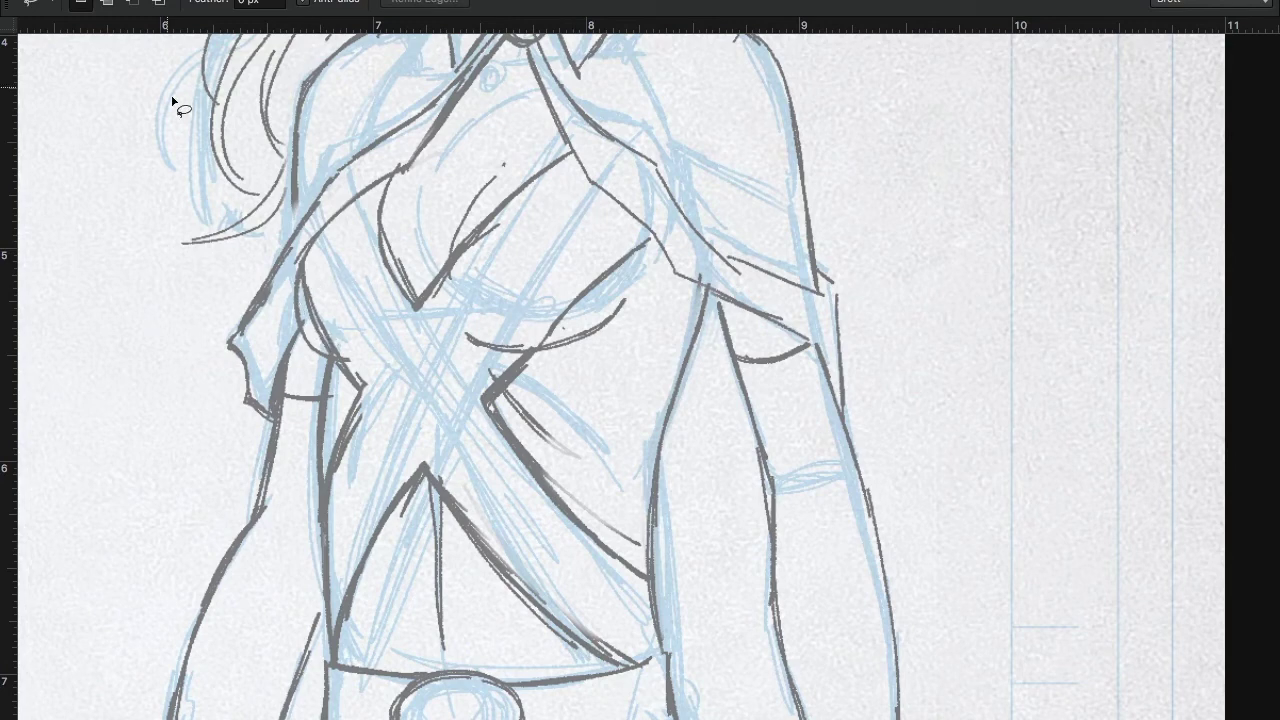
# Try short shading strokes at the ribs and a centre line through the strap crossing, and undo them
pyautogui.press('b')
pyautogui.moveTo(298, 310); pyautogui.dragTo(318, 348)
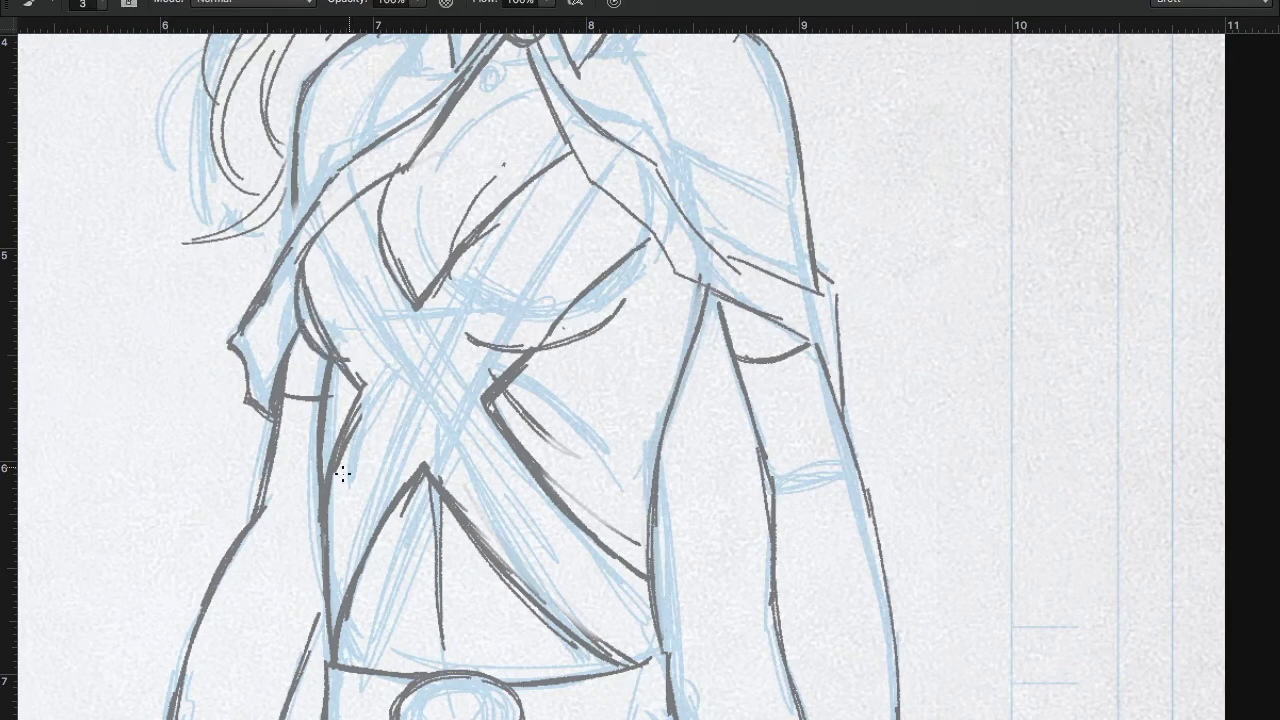
pyautogui.moveTo(342, 474); pyautogui.dragTo(394, 377)
pyautogui.moveTo(543, 429); pyautogui.dragTo(504, 372)
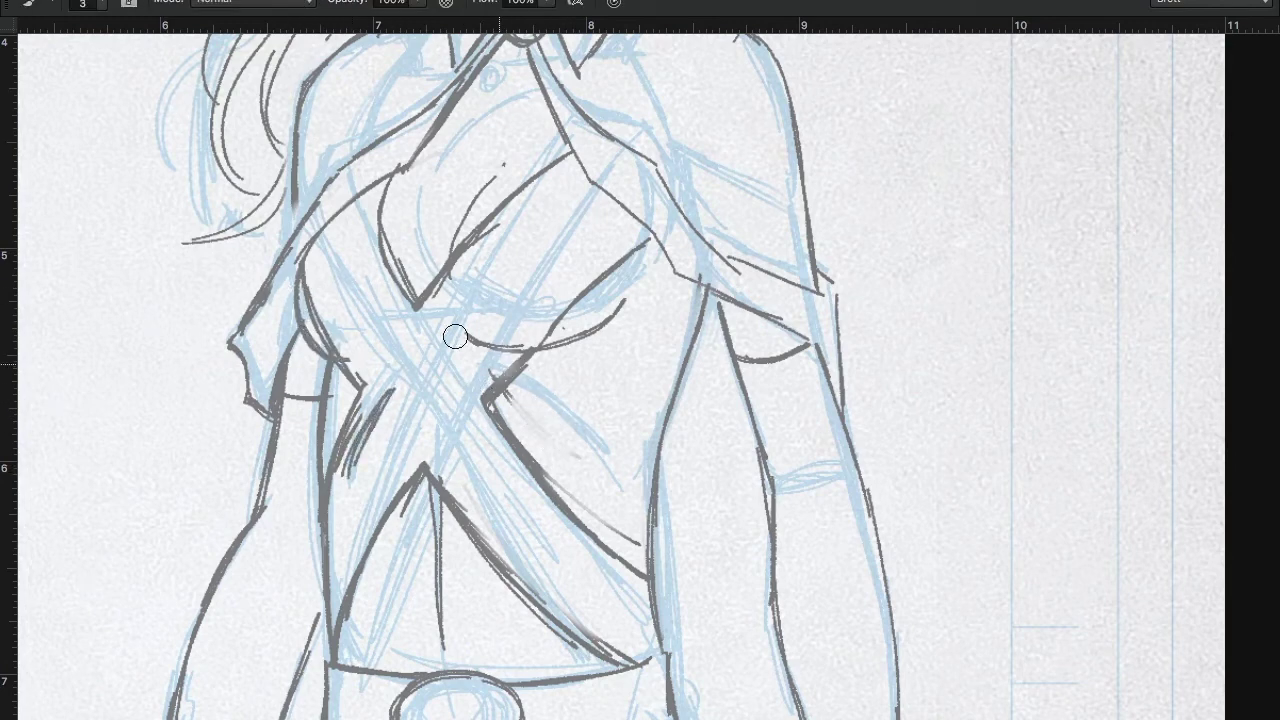
pyautogui.moveTo(416, 378); pyautogui.dragTo(442, 630)
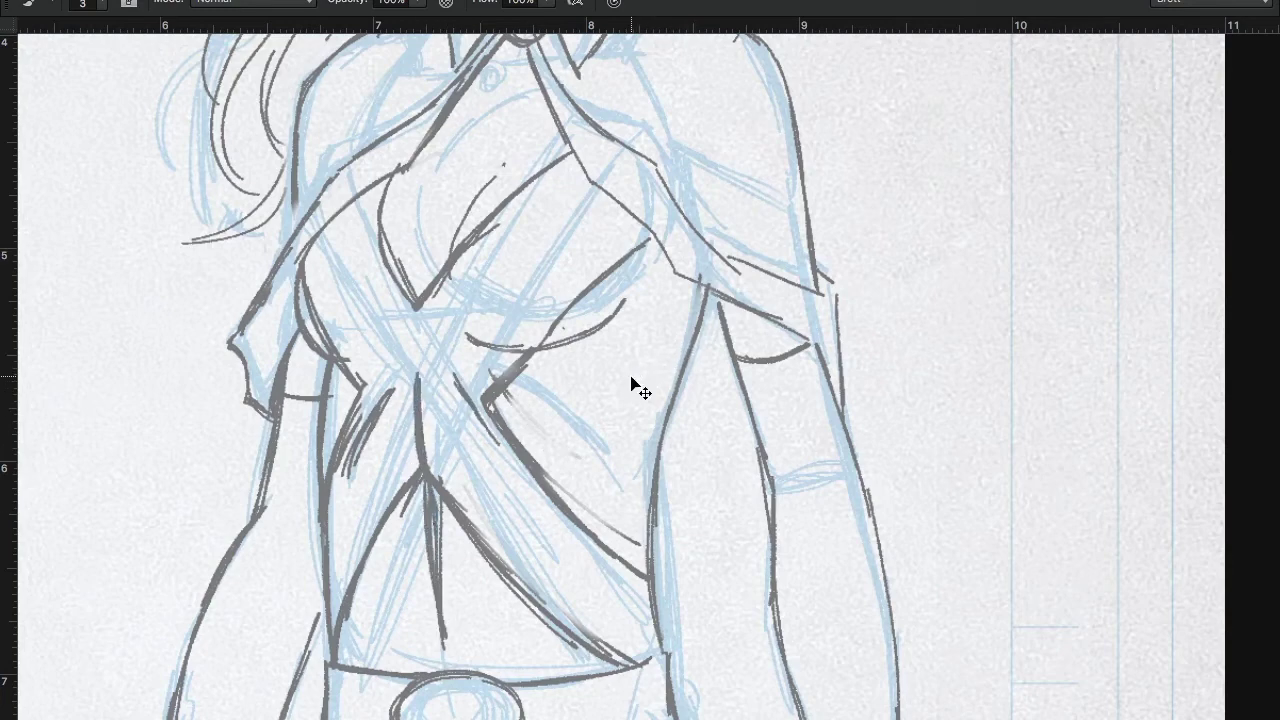
pyautogui.hotkey('ctrl', 'z')
pyautogui.hotkey('ctrl', 'z')
pyautogui.hotkey('ctrl', 'z')
pyautogui.hotkey('ctrl', 'z')
pyautogui.hotkey('ctrl', 'z')
pyautogui.hotkey('ctrl', 'z')
pyautogui.hotkey('ctrl', 'z')
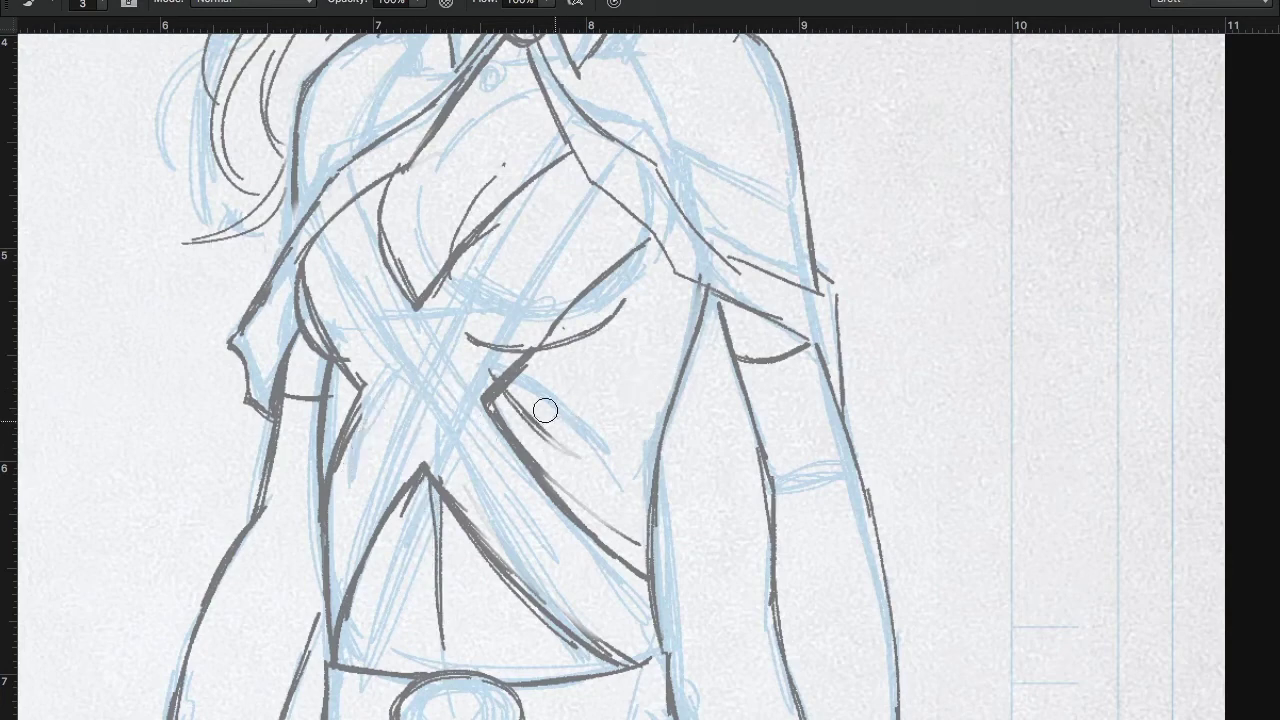
pyautogui.hotkey('ctrl', 'z')
# Lasso and delete the belly's vertical centre line between the straps and the belt, then deselect
pyautogui.press('l')
pyautogui.moveTo(430, 482); pyautogui.dragTo(465, 640)
pyautogui.press('Delete')
pyautogui.hotkey('ctrl', 'd')
pyautogui.press('b')
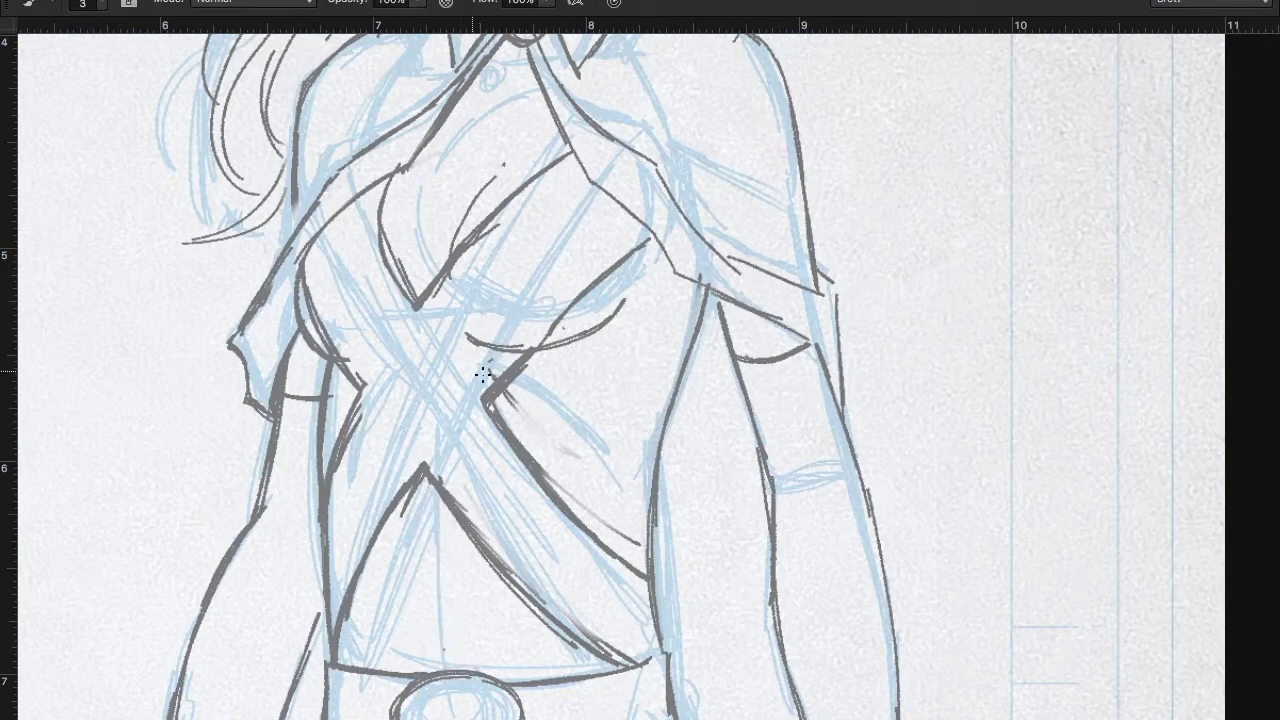
# Draw the right-hand rib line beside the strap crossing and redraw the centre line from the sternum down to the navel
pyautogui.moveTo(468, 372); pyautogui.dragTo(492, 386)
pyautogui.moveTo(508, 392); pyautogui.dragTo(578, 449)
pyautogui.moveTo(423, 397); pyautogui.dragTo(439, 600)
pyautogui.moveTo(425, 478); pyautogui.dragTo(445, 638)
pyautogui.moveTo(436, 548); pyautogui.dragTo(445, 651)
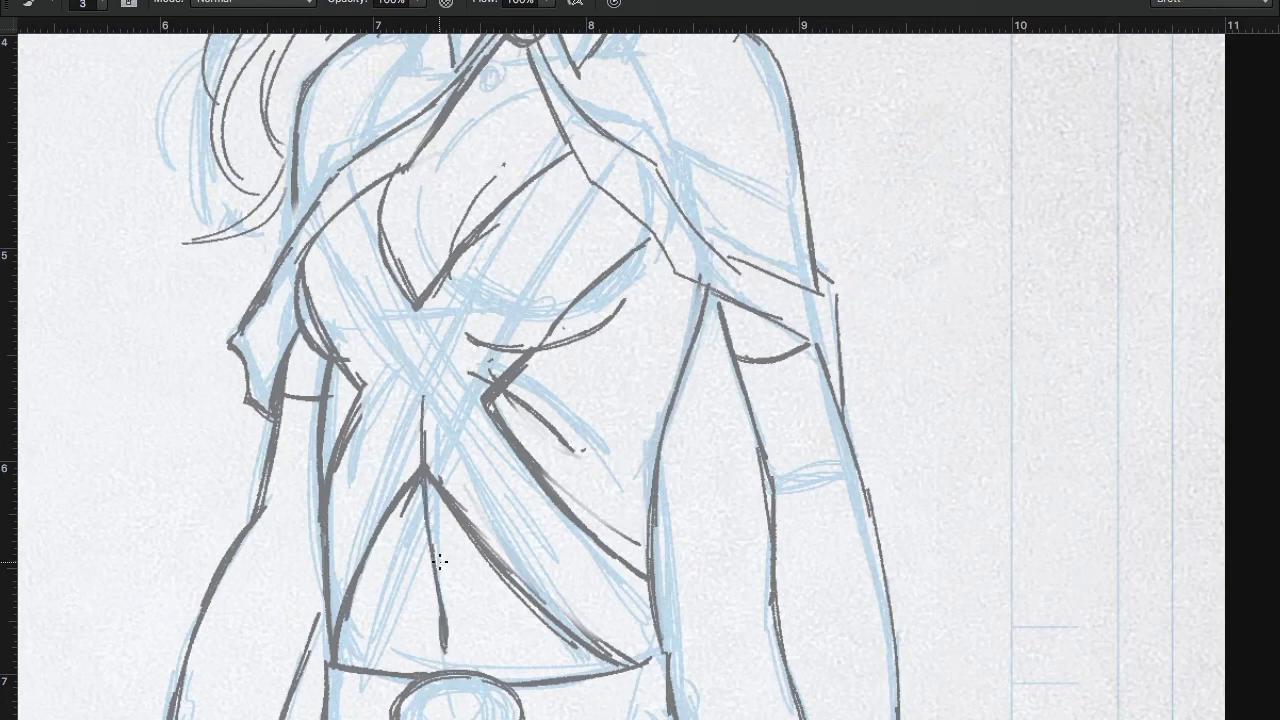
# Hide Layer 1 and redraw the torso's right-hand contour from armpit to belt with a narrower waist, erasing the old line
pyautogui.press('Tab')
pyautogui.click(897, 199)
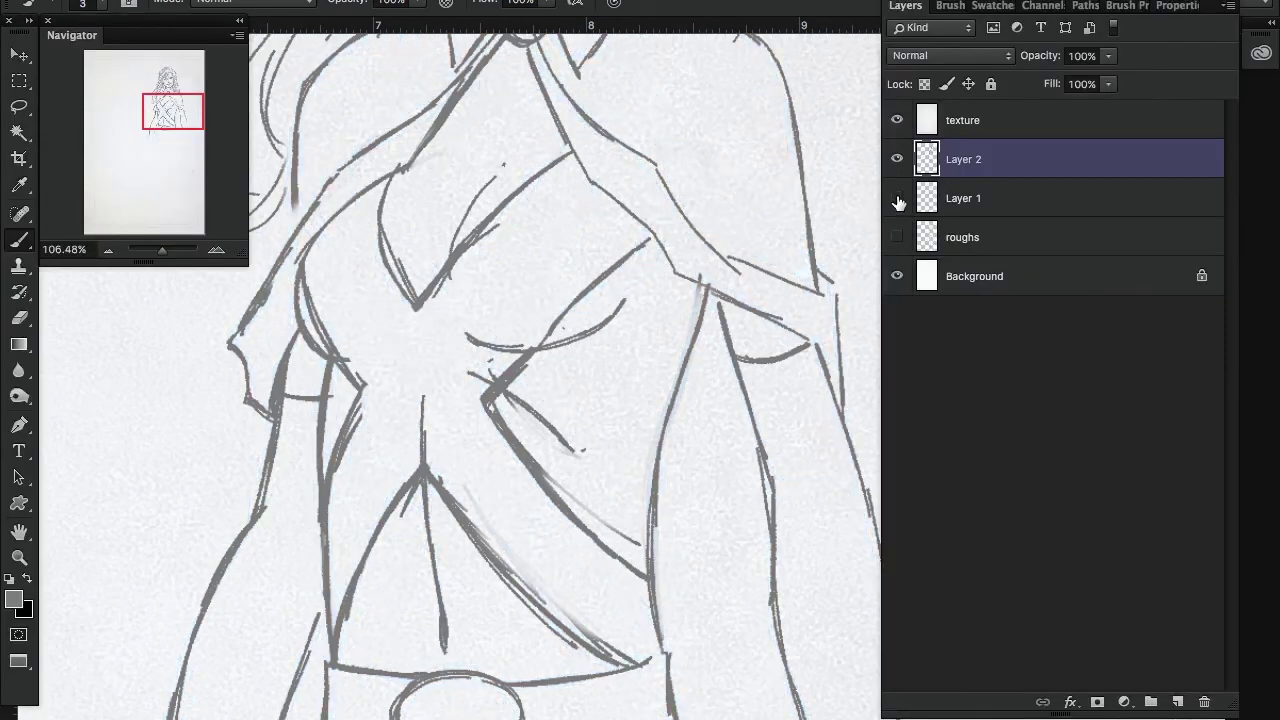
pyautogui.moveTo(702, 293)
pyautogui.mouseDown()
pyautogui.moveTo(662, 438)
pyautogui.moveTo(634, 476)
pyautogui.moveTo(662, 652)
pyautogui.mouseUp()
pyautogui.moveTo(631, 490); pyautogui.dragTo(654, 620)
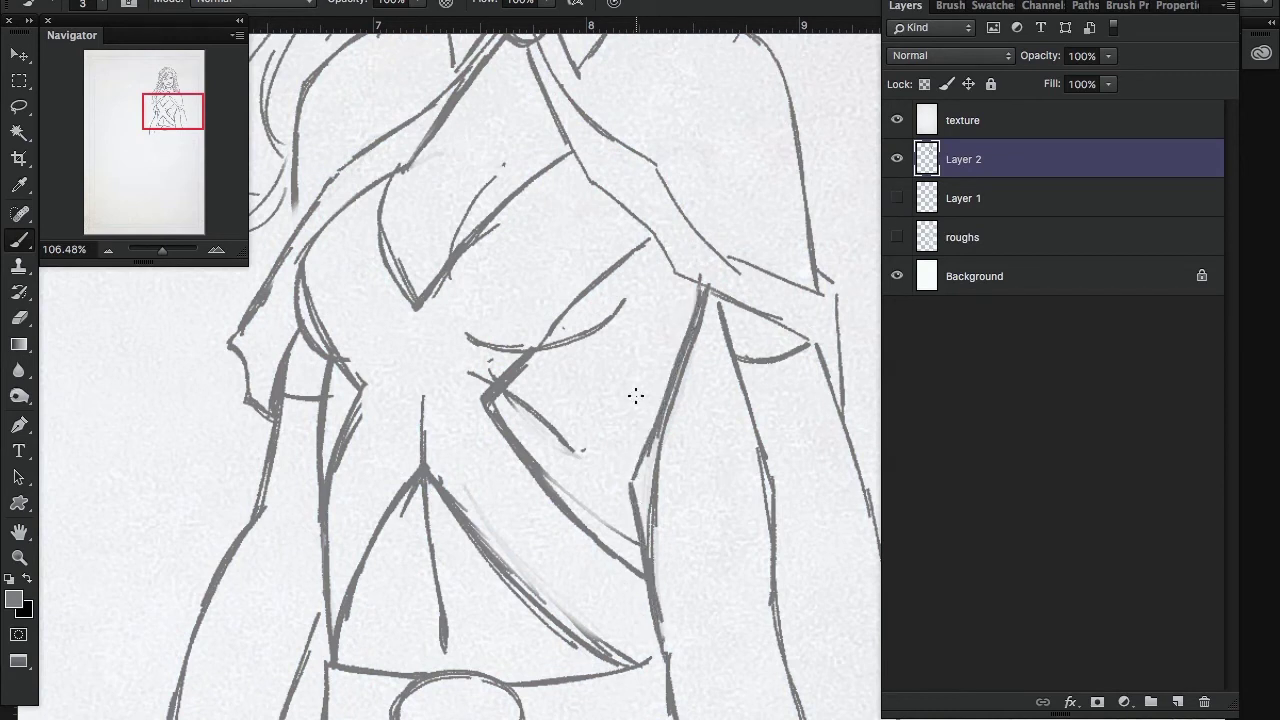
pyautogui.moveTo(669, 470)
pyautogui.mouseDown()
pyautogui.moveTo(673, 593)
pyautogui.moveTo(688, 411)
pyautogui.moveTo(718, 298)
pyautogui.moveTo(634, 454)
pyautogui.mouseUp()
pyautogui.moveTo(684, 290); pyautogui.dragTo(626, 484)
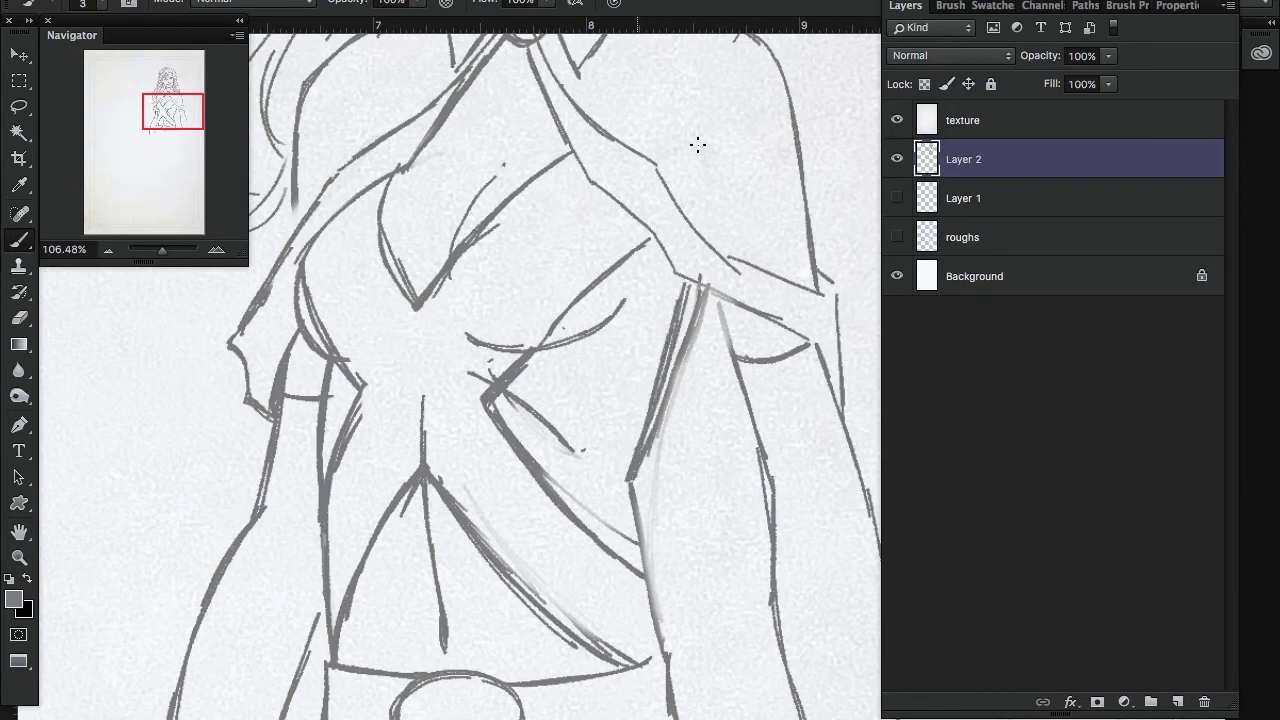
pyautogui.moveTo(700, 350)
pyautogui.mouseDown()
pyautogui.moveTo(660, 466)
pyautogui.moveTo(651, 563)
pyautogui.mouseUp()
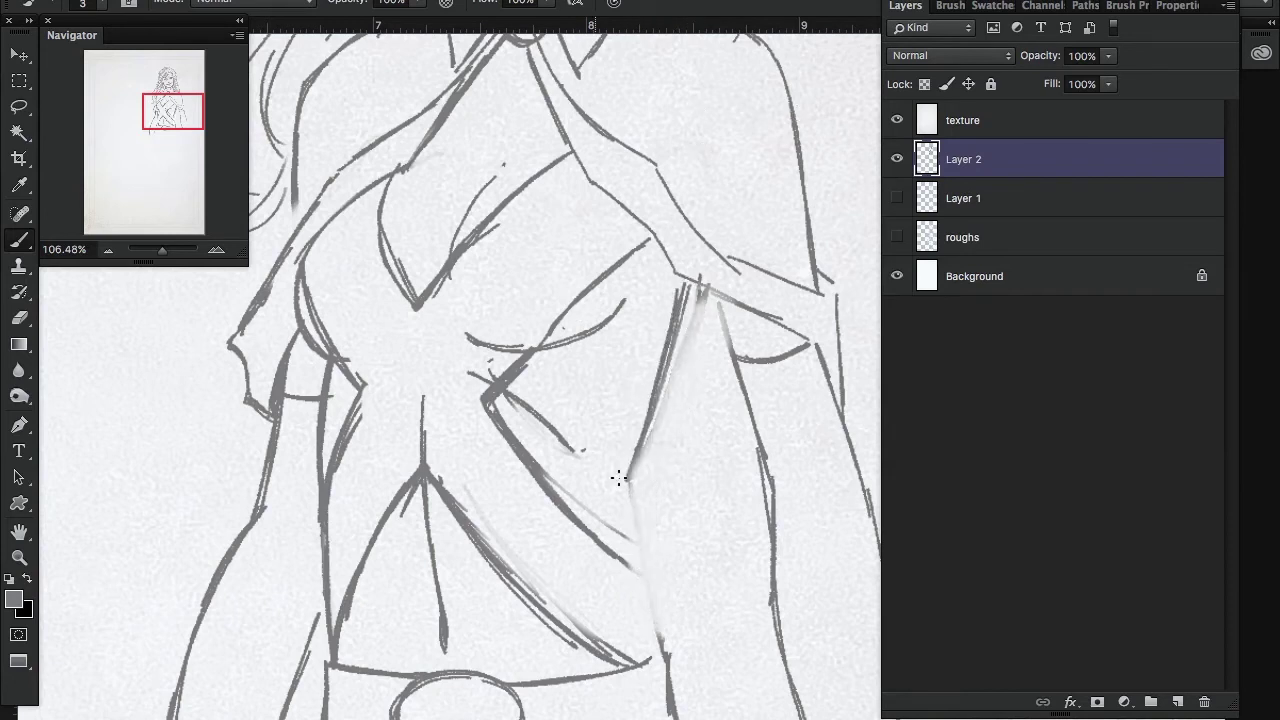
pyautogui.moveTo(630, 492); pyautogui.dragTo(662, 640)
pyautogui.moveTo(665, 640); pyautogui.dragTo(628, 462)
pyautogui.moveTo(638, 432)
pyautogui.mouseDown()
pyautogui.moveTo(684, 290)
pyautogui.moveTo(735, 360)
pyautogui.mouseUp()
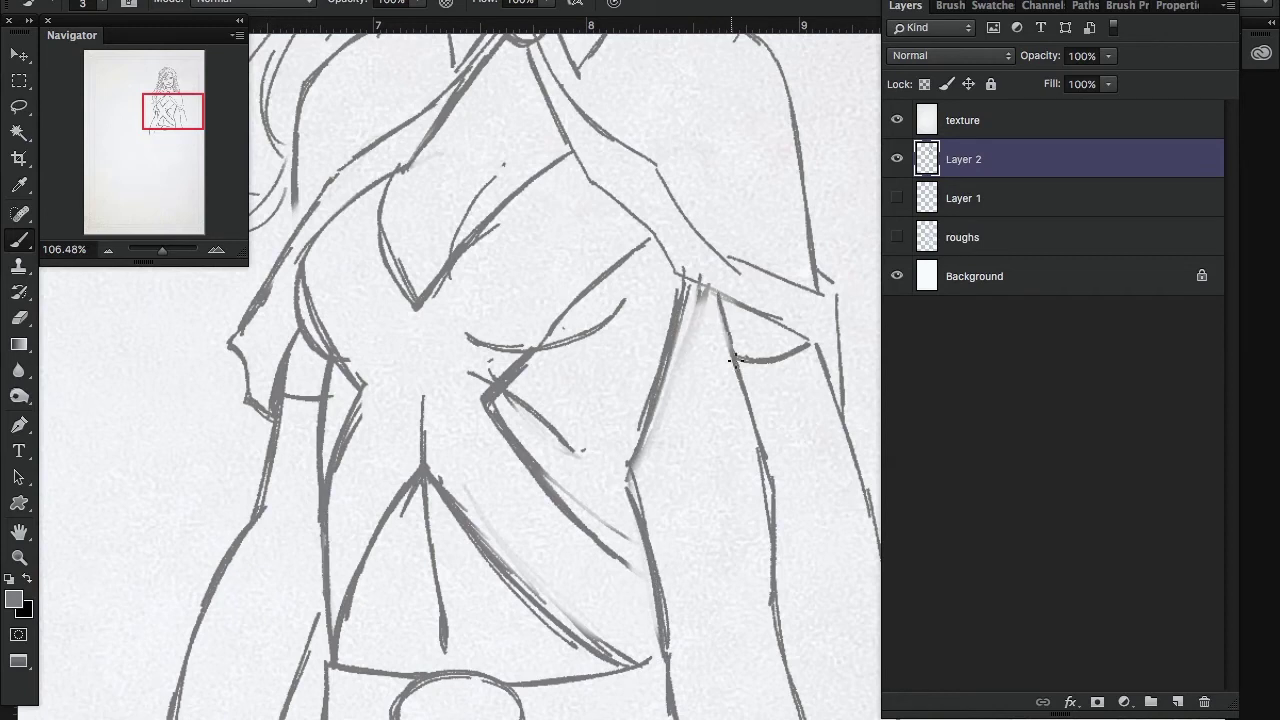
# Redraw the torso's left-hand contour further inward from below the breast to the belt and clean up the old lines
pyautogui.moveTo(335, 362); pyautogui.dragTo(344, 455)
pyautogui.moveTo(328, 484); pyautogui.dragTo(334, 652)
pyautogui.moveTo(322, 364); pyautogui.dragTo(332, 650)
pyautogui.moveTo(337, 500)
pyautogui.mouseDown()
pyautogui.moveTo(333, 656)
pyautogui.moveTo(324, 362)
pyautogui.moveTo(339, 468)
pyautogui.moveTo(331, 622)
pyautogui.mouseUp()
pyautogui.moveTo(346, 489)
pyautogui.mouseDown()
pyautogui.moveTo(333, 365)
pyautogui.moveTo(333, 387)
pyautogui.mouseUp()
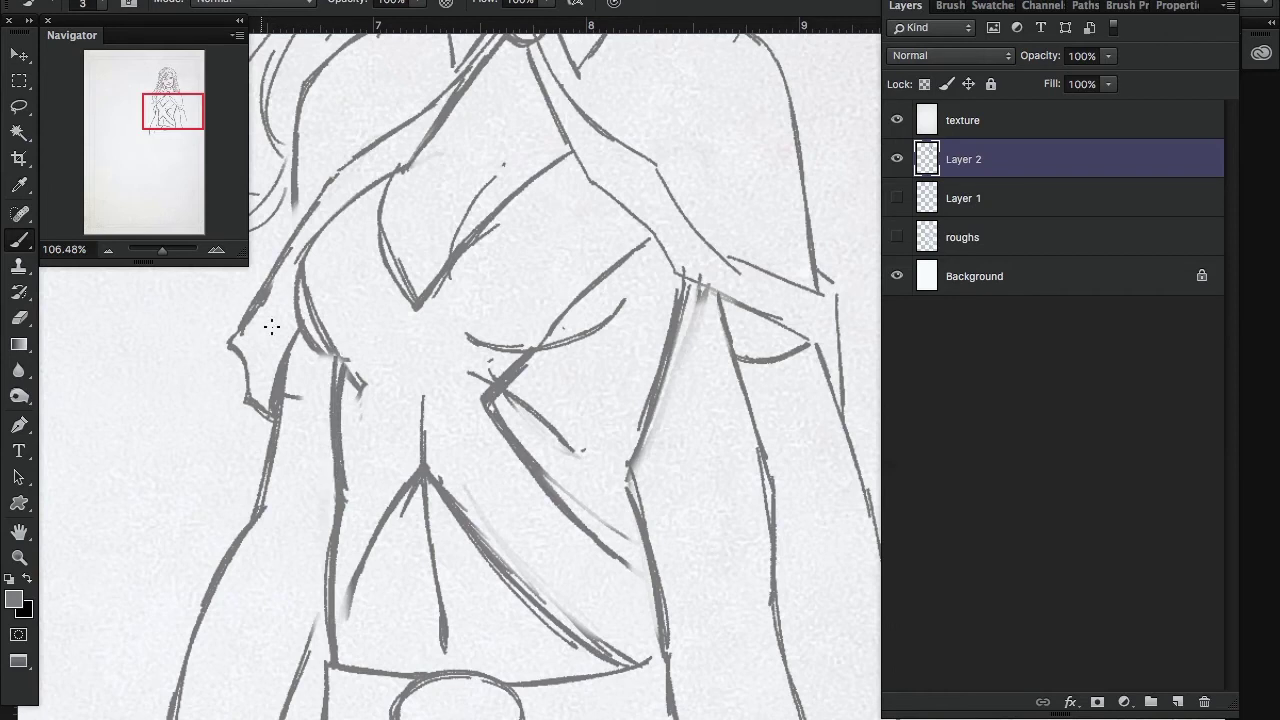
pyautogui.moveTo(306, 340)
pyautogui.mouseDown()
pyautogui.moveTo(340, 362)
pyautogui.moveTo(351, 391)
pyautogui.mouseUp()
pyautogui.moveTo(352, 586); pyautogui.dragTo(337, 630)
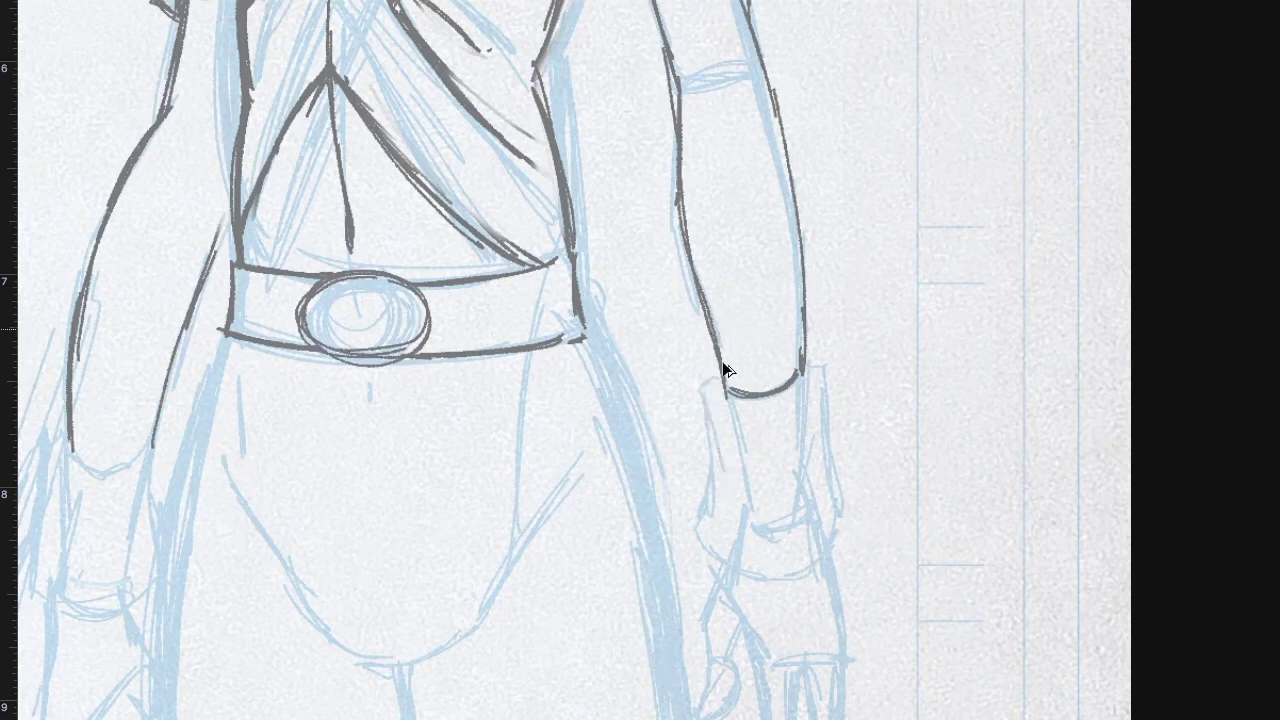
# Outline the right-hand wrist cuff and draw the skirt's two curved sides and its hem
pyautogui.moveTo(702, 388); pyautogui.dragTo(714, 556)
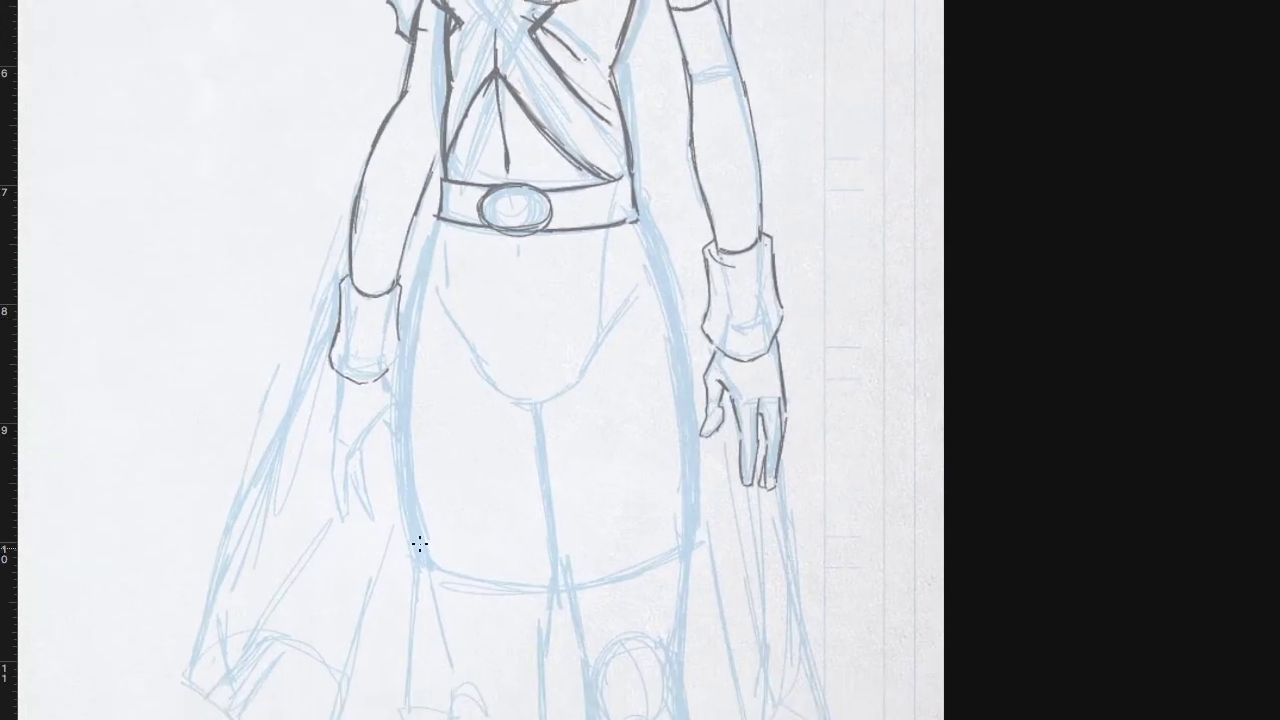
pyautogui.moveTo(423, 568)
pyautogui.mouseDown()
pyautogui.moveTo(403, 460)
pyautogui.moveTo(406, 334)
pyautogui.moveTo(436, 220)
pyautogui.mouseUp()
pyautogui.moveTo(405, 432); pyautogui.dragTo(410, 304)
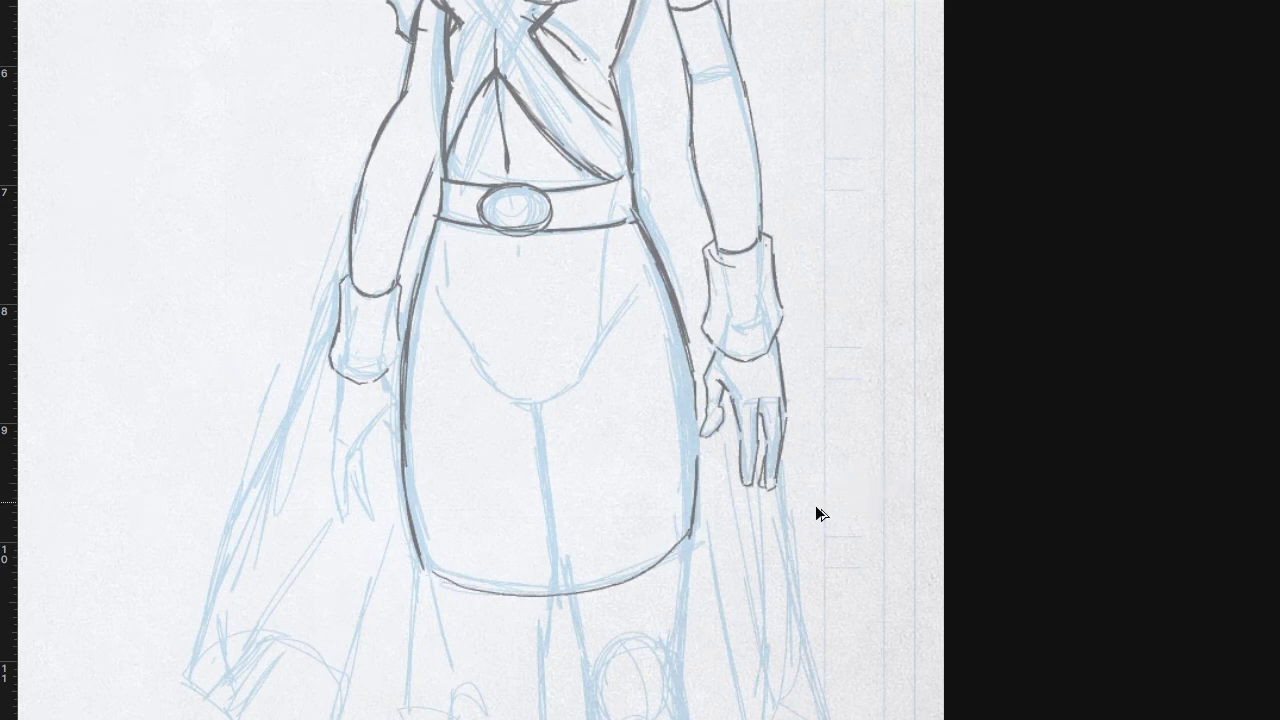
pyautogui.hotkey('ctrl', 'z')
pyautogui.moveTo(428, 565)
pyautogui.mouseDown()
pyautogui.moveTo(586, 570)
pyautogui.moveTo(688, 542)
pyautogui.mouseUp()
pyautogui.moveTo(710, 424); pyautogui.dragTo(689, 537)
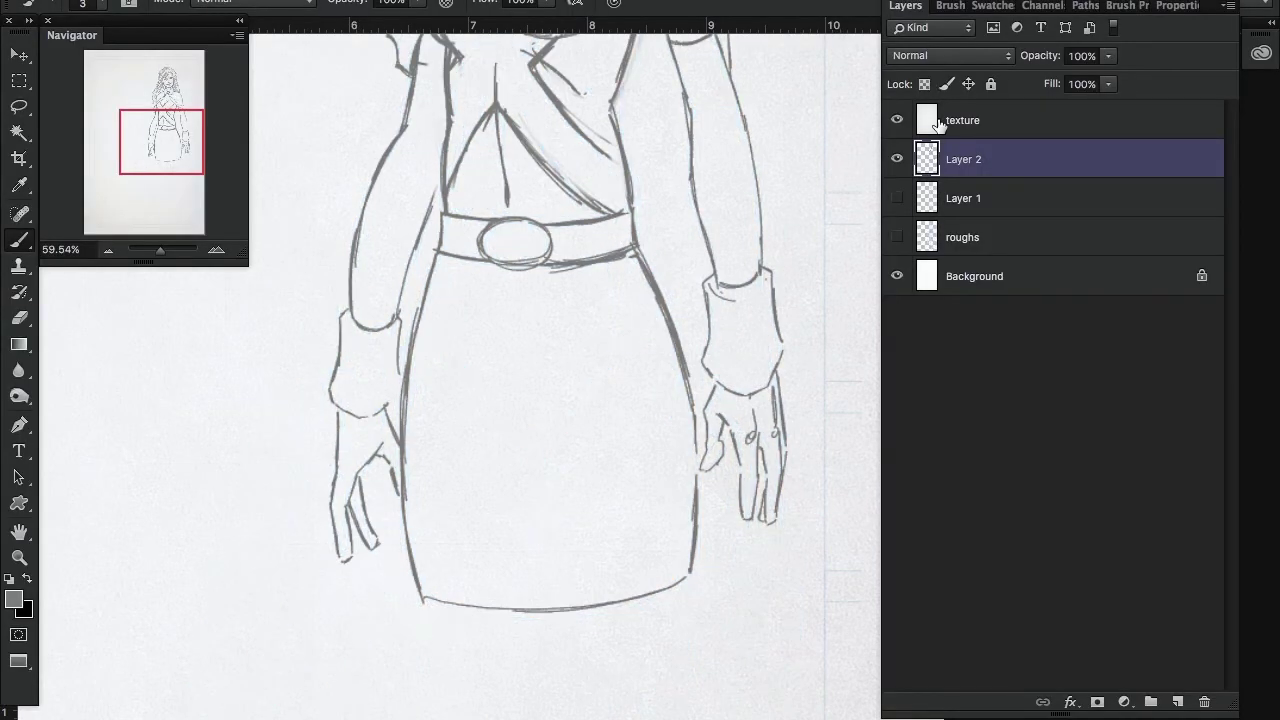
# Show Layer 1 again and draw the leg contours from the skirt's hem down to the boot tops
pyautogui.click(899, 200)
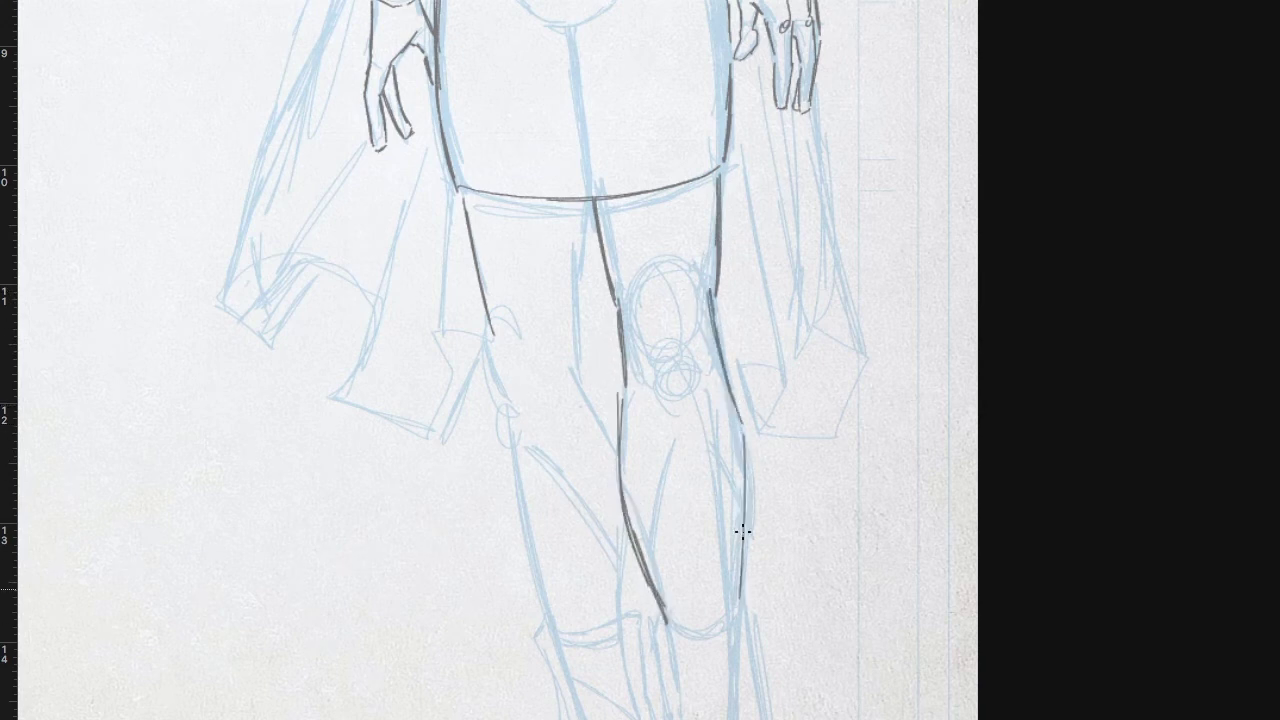
pyautogui.moveTo(743, 510); pyautogui.dragTo(733, 610)
pyautogui.moveTo(707, 400); pyautogui.dragTo(633, 163)
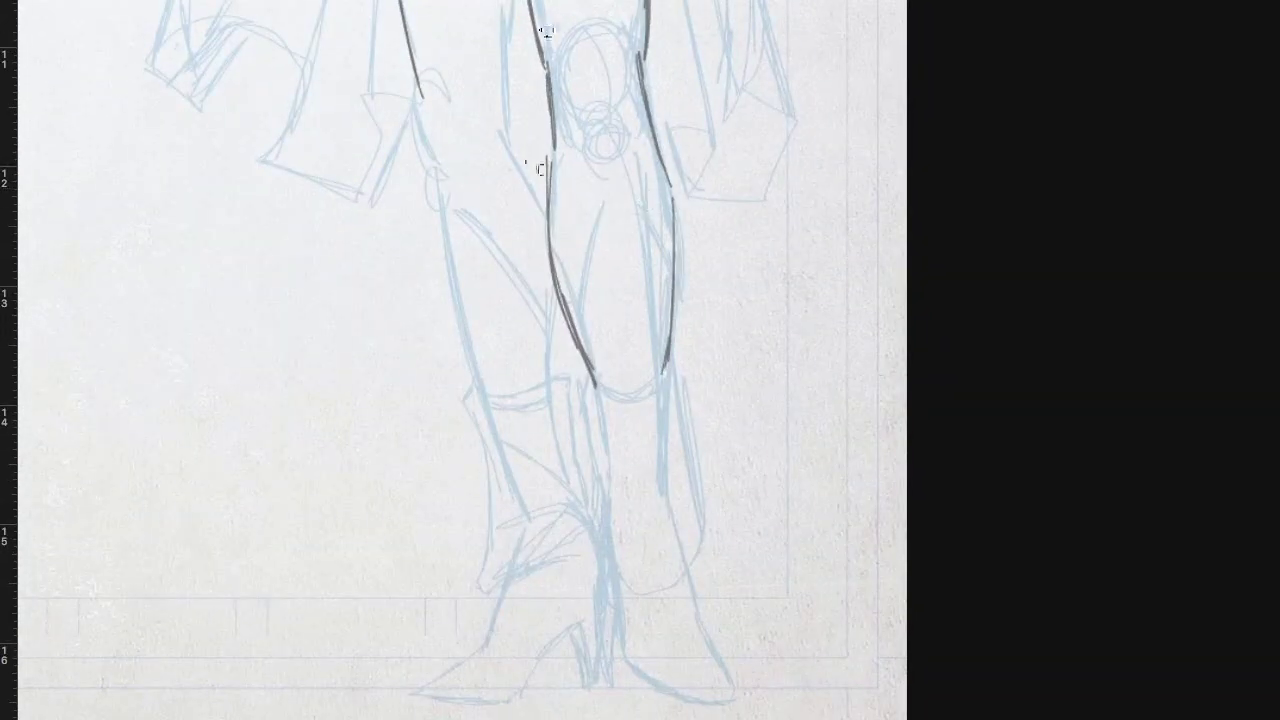
pyautogui.moveTo(556, 148)
pyautogui.mouseDown()
pyautogui.moveTo(549, 237)
pyautogui.moveTo(604, 440)
pyautogui.mouseUp()
pyautogui.moveTo(562, 304); pyautogui.dragTo(608, 466)
pyautogui.moveTo(674, 322); pyautogui.dragTo(664, 436)
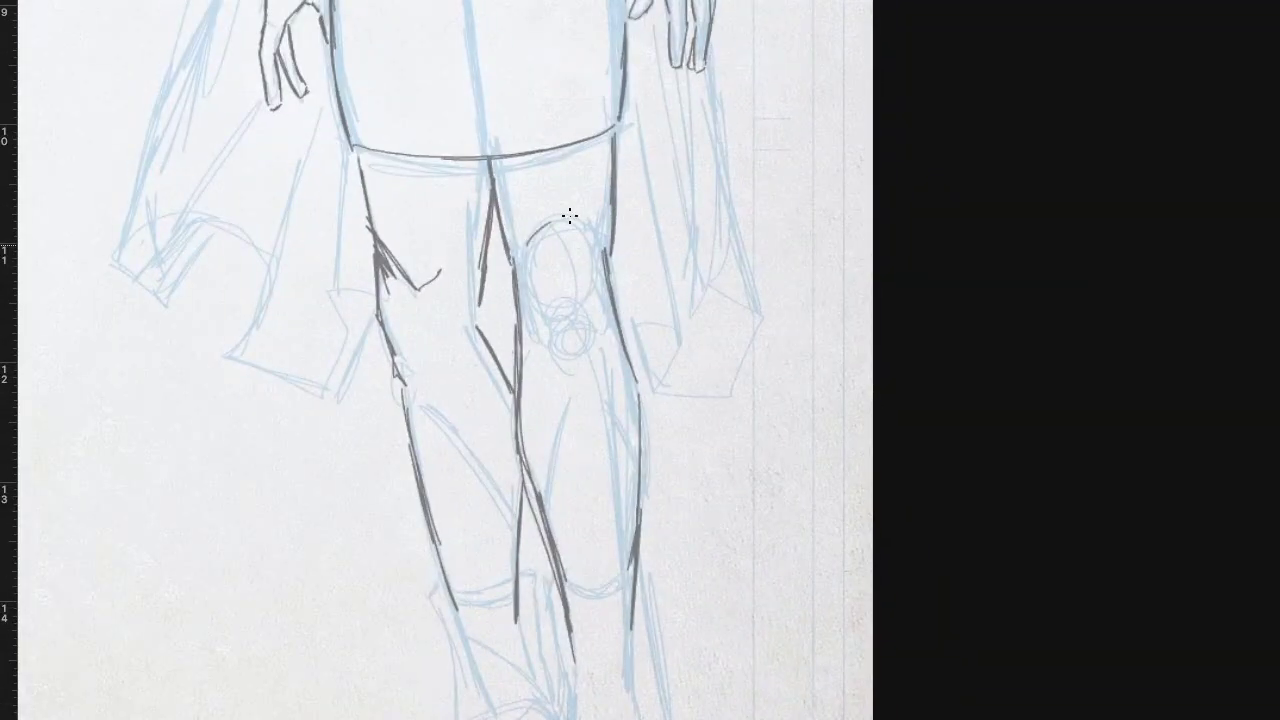
# Draw the right-hand kneecap and strengthen the inner and outer contours of that leg's thigh and knee
pyautogui.moveTo(569, 216)
pyautogui.mouseDown()
pyautogui.moveTo(586, 300)
pyautogui.moveTo(586, 223)
pyautogui.mouseUp()
pyautogui.moveTo(608, 166); pyautogui.dragTo(623, 337)
pyautogui.moveTo(610, 248); pyautogui.dragTo(636, 380)
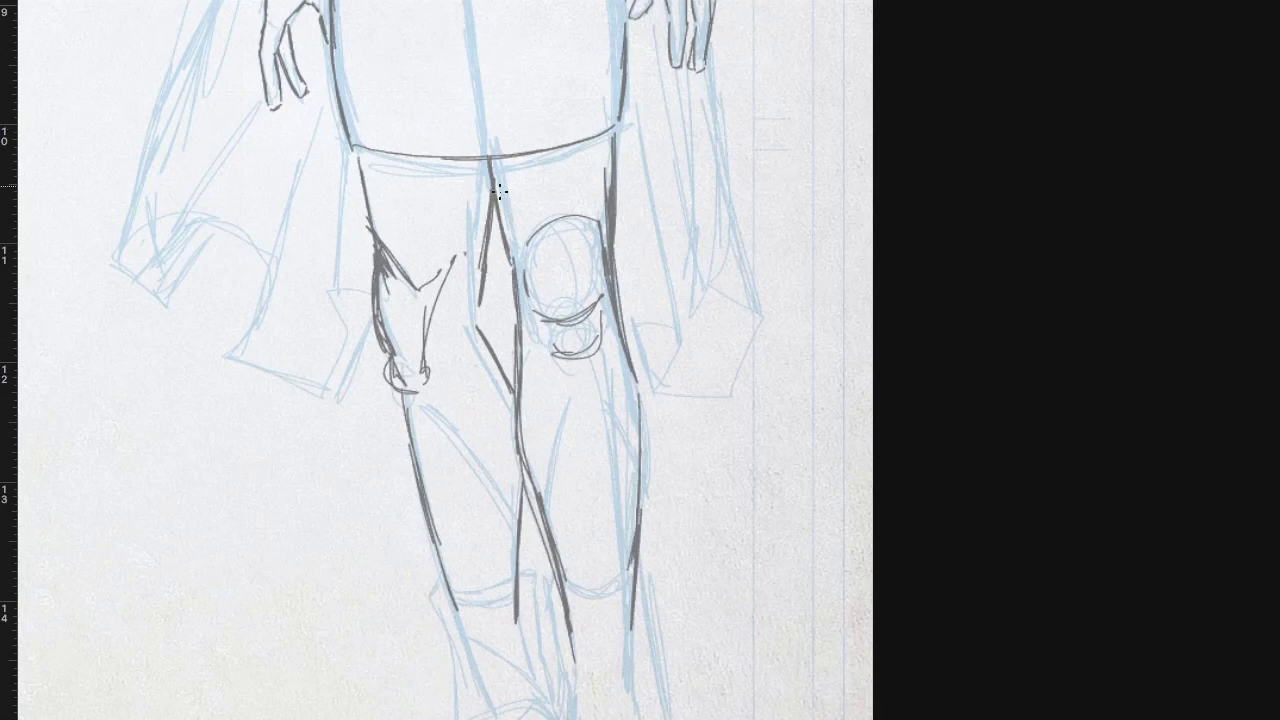
pyautogui.moveTo(486, 160); pyautogui.dragTo(507, 252)
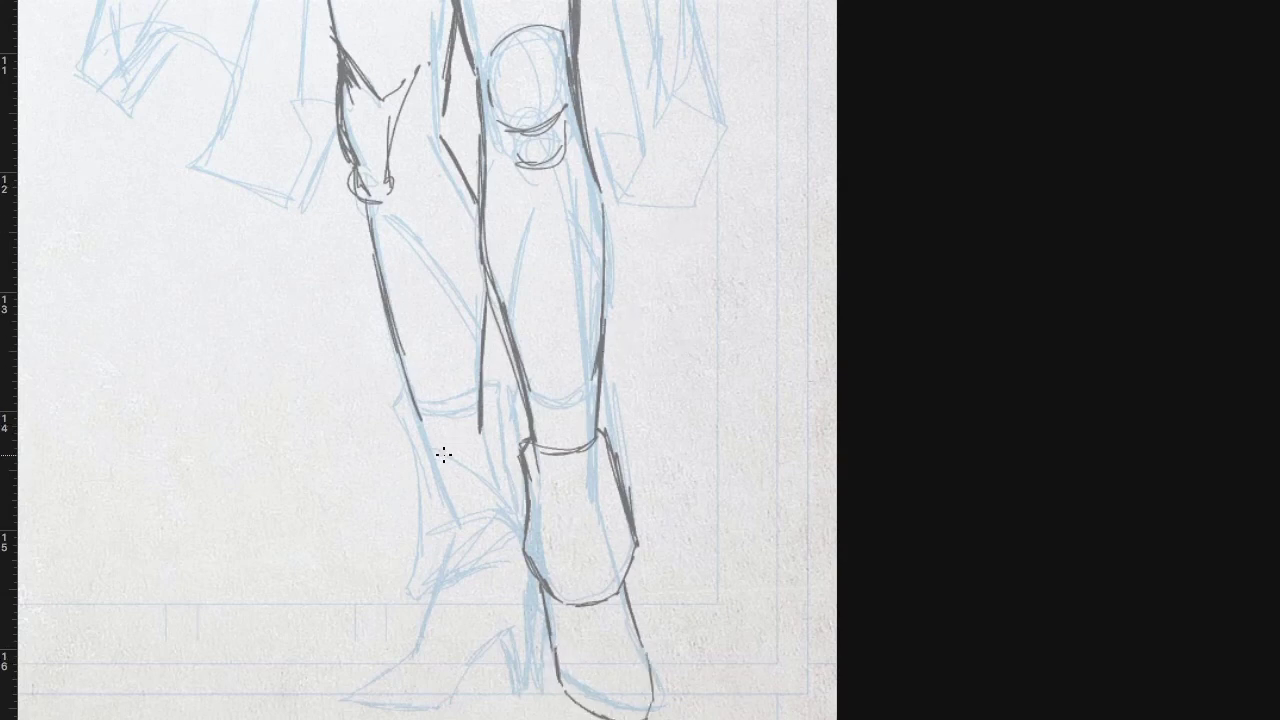
# Outline the left-hand boot's folded cuff, ankle and foot, and erase stray lines where the two boots overlap
pyautogui.moveTo(424, 454)
pyautogui.mouseDown()
pyautogui.moveTo(482, 449)
pyautogui.moveTo(412, 447)
pyautogui.moveTo(409, 595)
pyautogui.moveTo(474, 571)
pyautogui.moveTo(510, 532)
pyautogui.mouseUp()
pyautogui.moveTo(486, 429); pyautogui.dragTo(518, 530)
pyautogui.moveTo(410, 655); pyautogui.dragTo(419, 610)
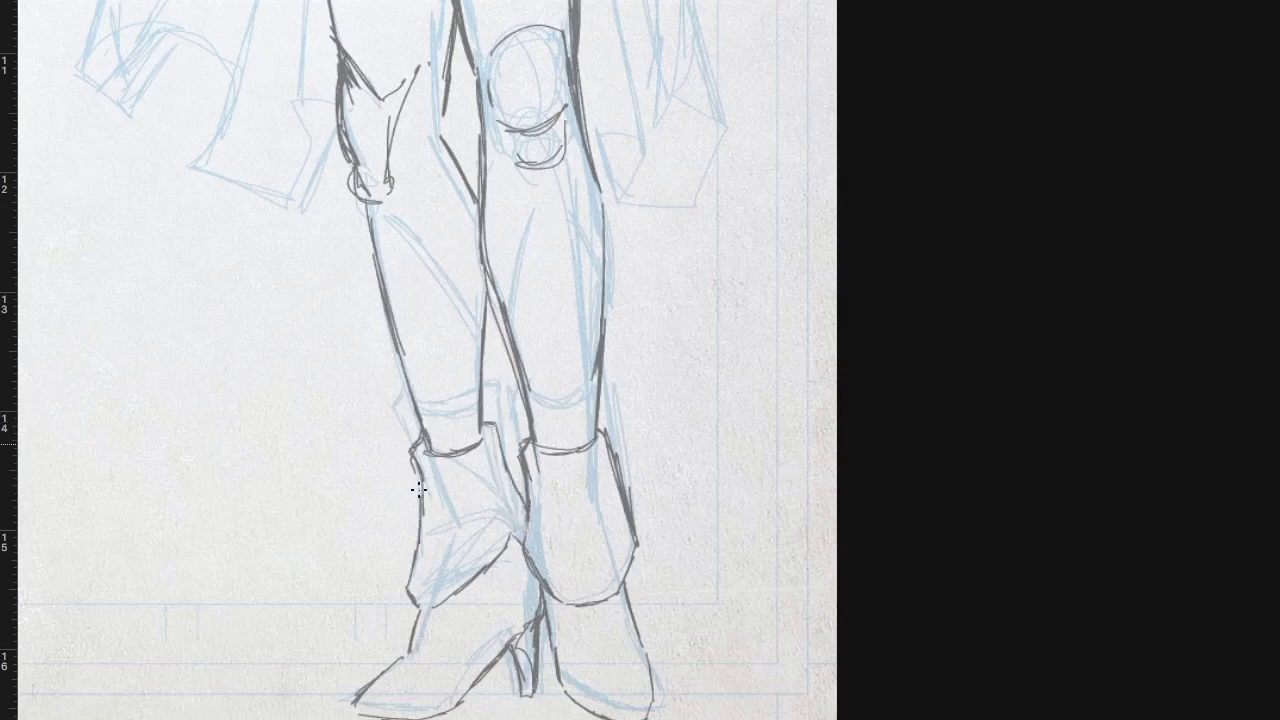
pyautogui.moveTo(419, 490)
pyautogui.mouseDown()
pyautogui.moveTo(412, 614)
pyautogui.moveTo(464, 580)
pyautogui.moveTo(414, 616)
pyautogui.mouseUp()
pyautogui.moveTo(414, 620); pyautogui.dragTo(522, 546)
pyautogui.moveTo(432, 610)
pyautogui.mouseDown()
pyautogui.moveTo(528, 568)
pyautogui.moveTo(418, 624)
pyautogui.moveTo(532, 602)
pyautogui.mouseUp()
pyautogui.press('e')
pyautogui.moveTo(531, 486); pyautogui.dragTo(524, 572)
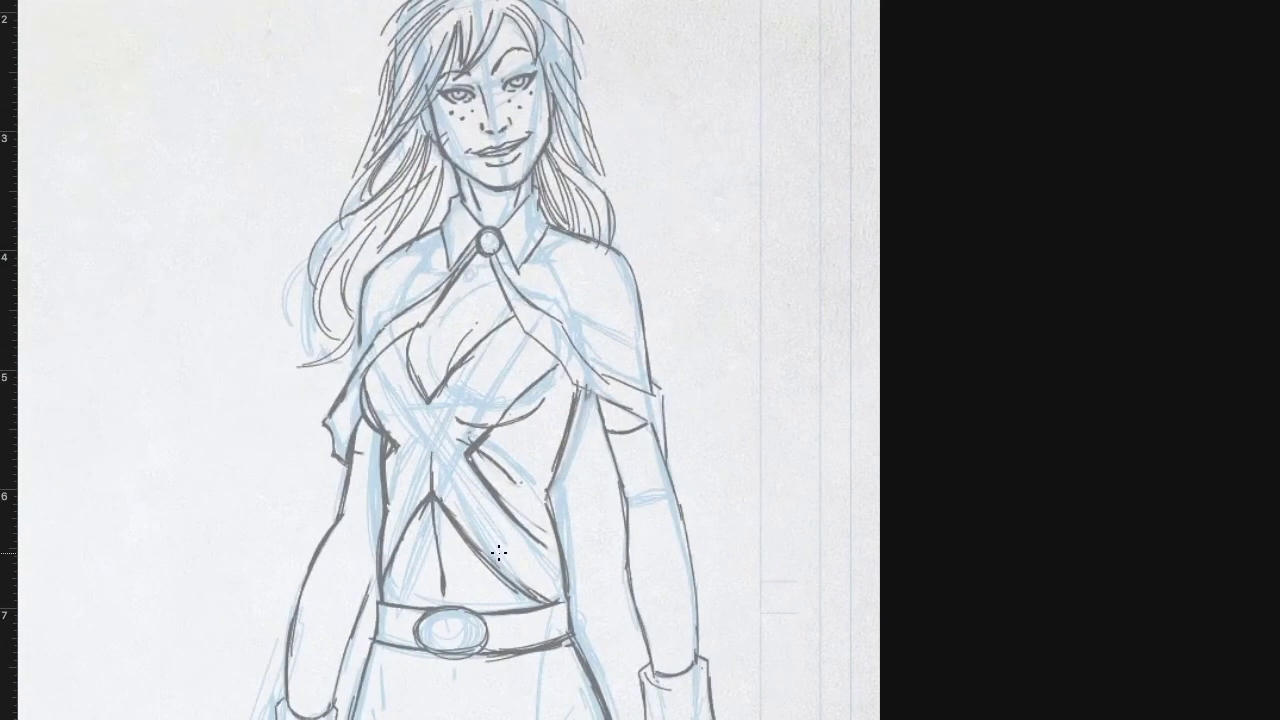
# Draw the cape's fold lines fanning out from the collar clasp across both shoulders
pyautogui.moveTo(506, 268); pyautogui.dragTo(626, 338)
pyautogui.moveTo(556, 306); pyautogui.dragTo(642, 330)
pyautogui.moveTo(519, 266); pyautogui.dragTo(640, 300)
pyautogui.moveTo(530, 262); pyautogui.dragTo(616, 259)
pyautogui.moveTo(566, 332); pyautogui.dragTo(640, 372)
pyautogui.moveTo(448, 264)
pyautogui.mouseDown()
pyautogui.moveTo(340, 336)
pyautogui.moveTo(352, 295)
pyautogui.mouseUp()
pyautogui.moveTo(440, 267); pyautogui.dragTo(388, 263)
pyautogui.scroll(-5, 710, 203)
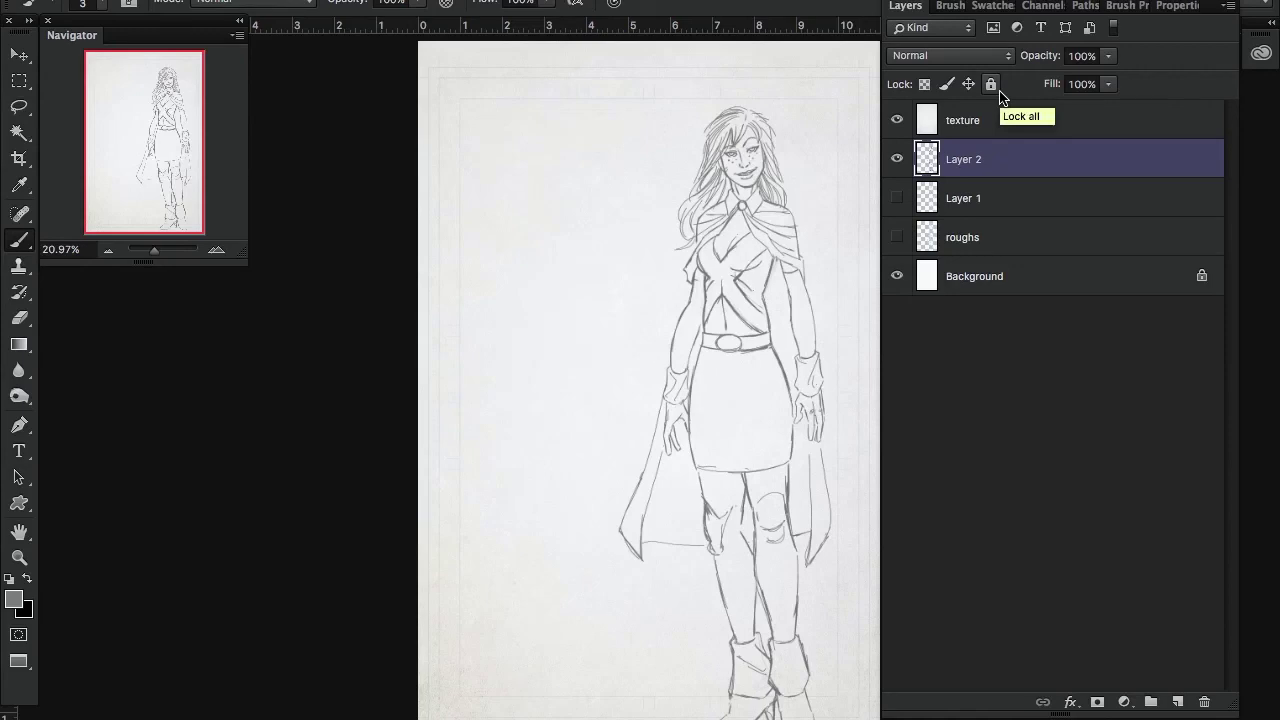
# Check the whole figure's proportions with the canvas mirrored horizontally
pyautogui.press('Tab')
pyautogui.press('z')
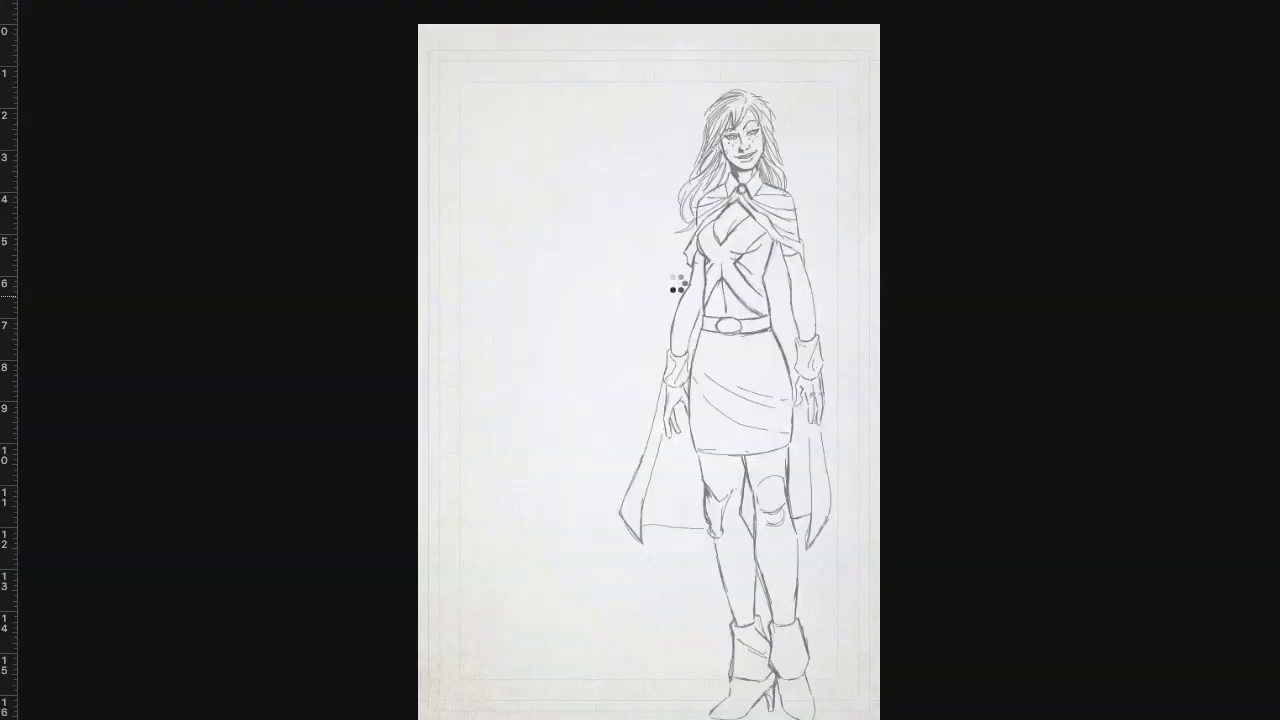
pyautogui.press('m')
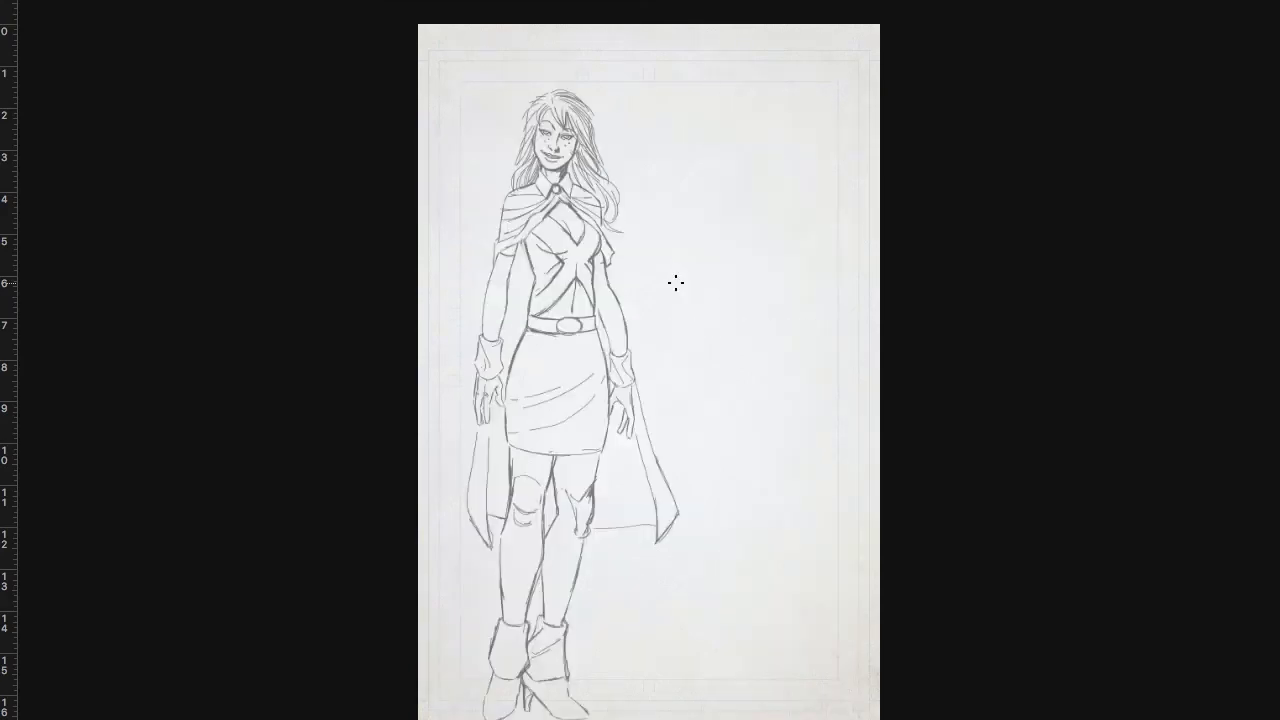
pyautogui.scroll(1, 557, 235)
pyautogui.press('l')
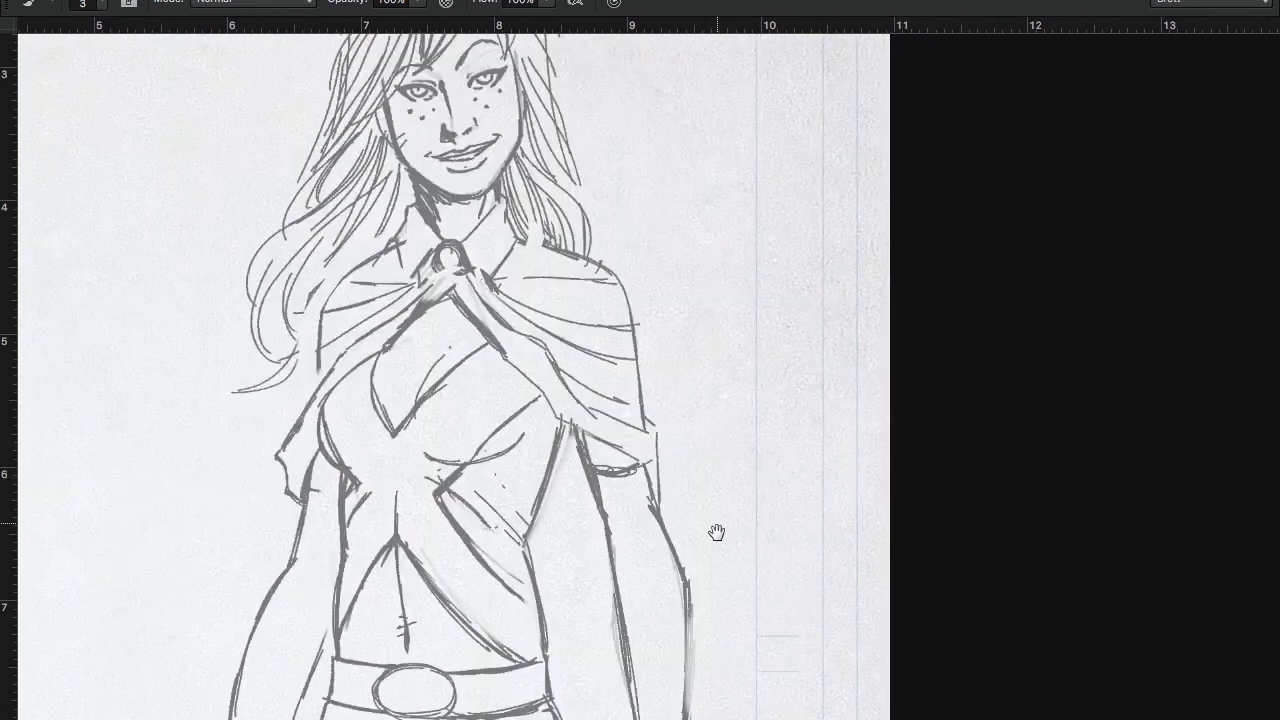
# Thicken the cape's outer contour over the right-hand shoulder and down the upper arm
pyautogui.moveTo(572, 294); pyautogui.dragTo(622, 313)
pyautogui.moveTo(552, 282)
pyautogui.mouseDown()
pyautogui.moveTo(630, 319)
pyautogui.moveTo(638, 400)
pyautogui.mouseUp()
pyautogui.moveTo(628, 330); pyautogui.dragTo(642, 434)
pyautogui.moveTo(629, 324); pyautogui.dragTo(644, 460)
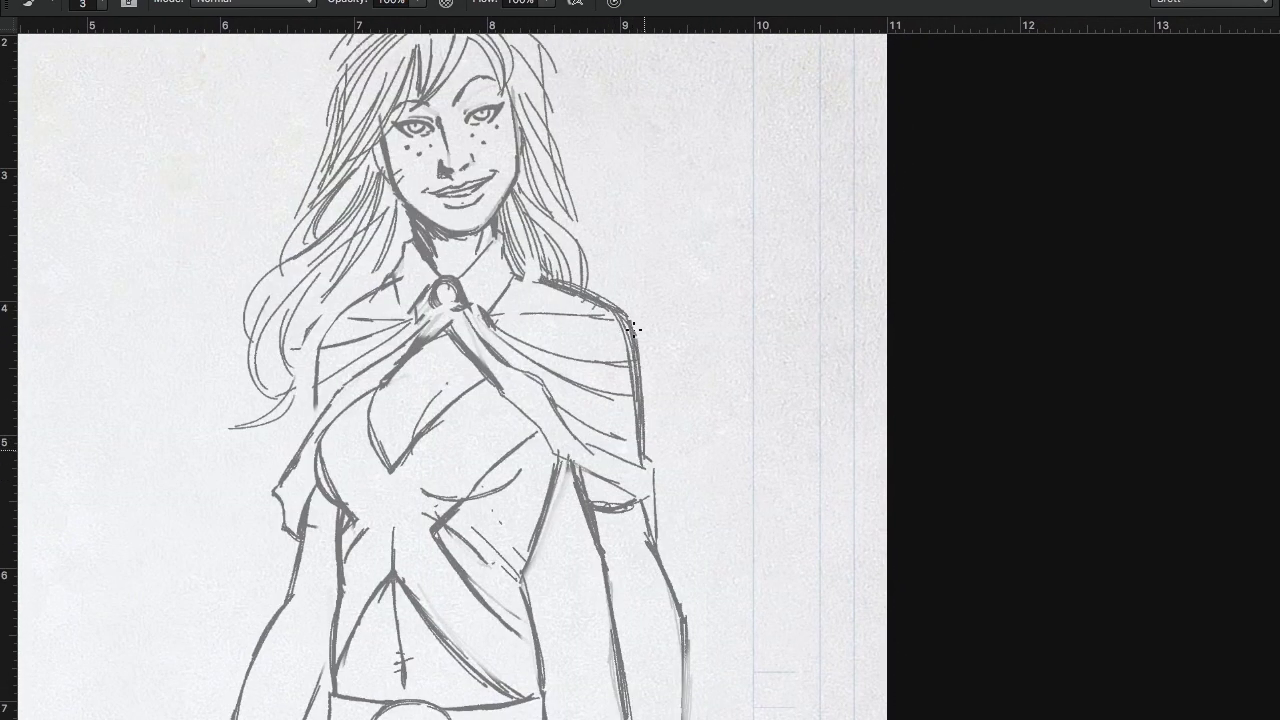
pyautogui.moveTo(637, 364); pyautogui.dragTo(643, 454)
# Fit the whole page in view and turn the grey pencil linework light blue
pyautogui.hotkey('ctrl', '0')
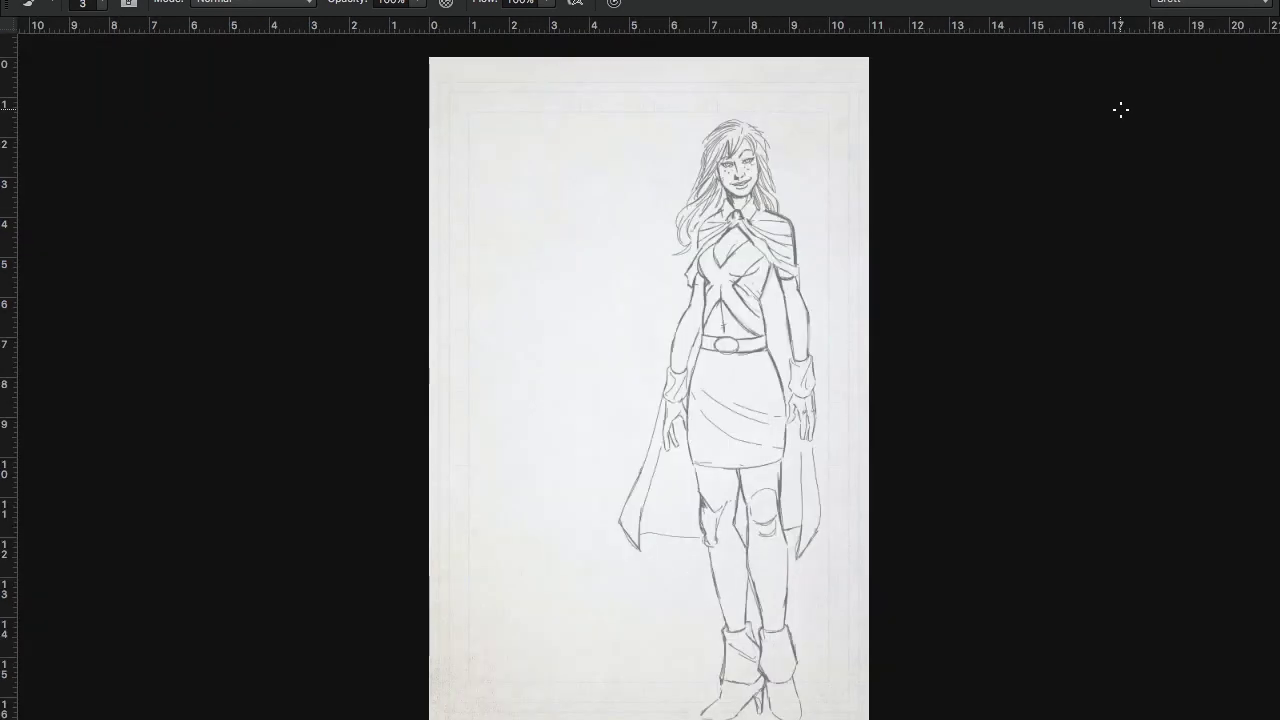
pyautogui.press('F2')
pyautogui.press('F3')
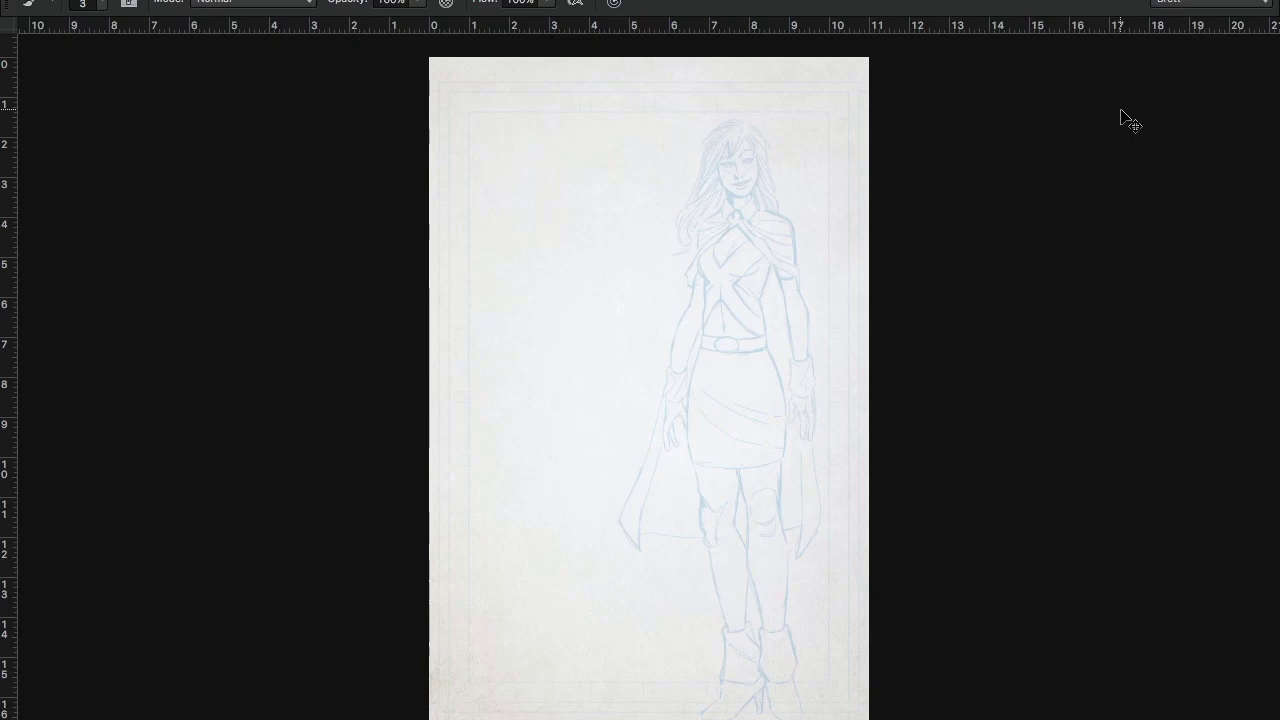